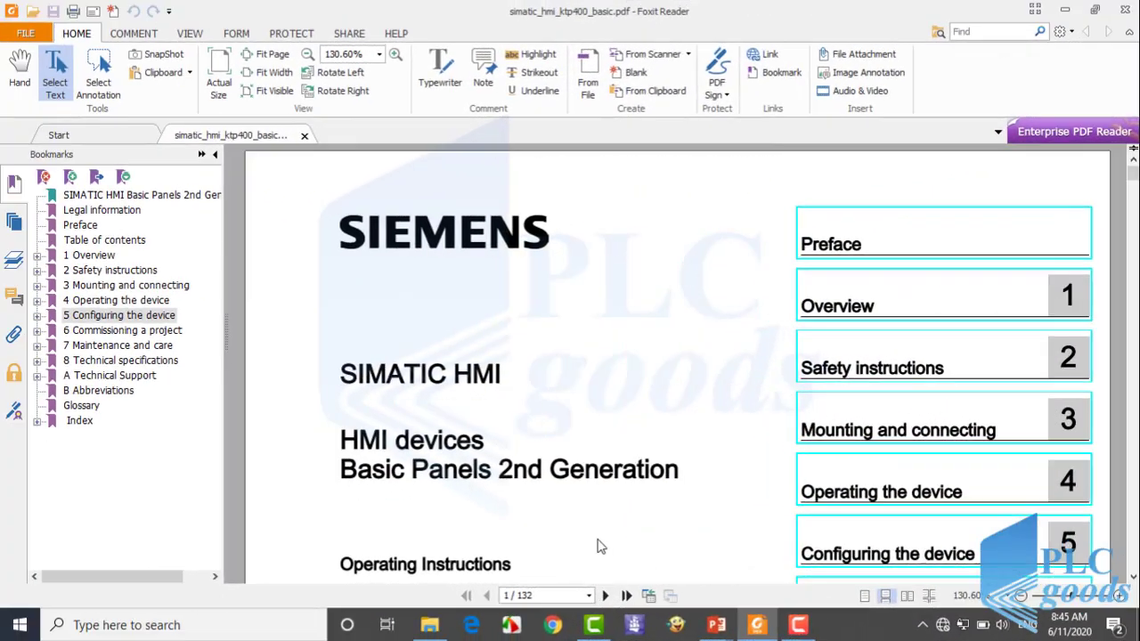
Bring up the KTP400 Basic Panels operating instructions PDF in Foxit Reader and browse it
{"action": "left_click", "coordinate": [591, 447]}
{"action": "scroll", "coordinate": [808, 450], "scroll_direction": "down", "scroll_amount": 1}
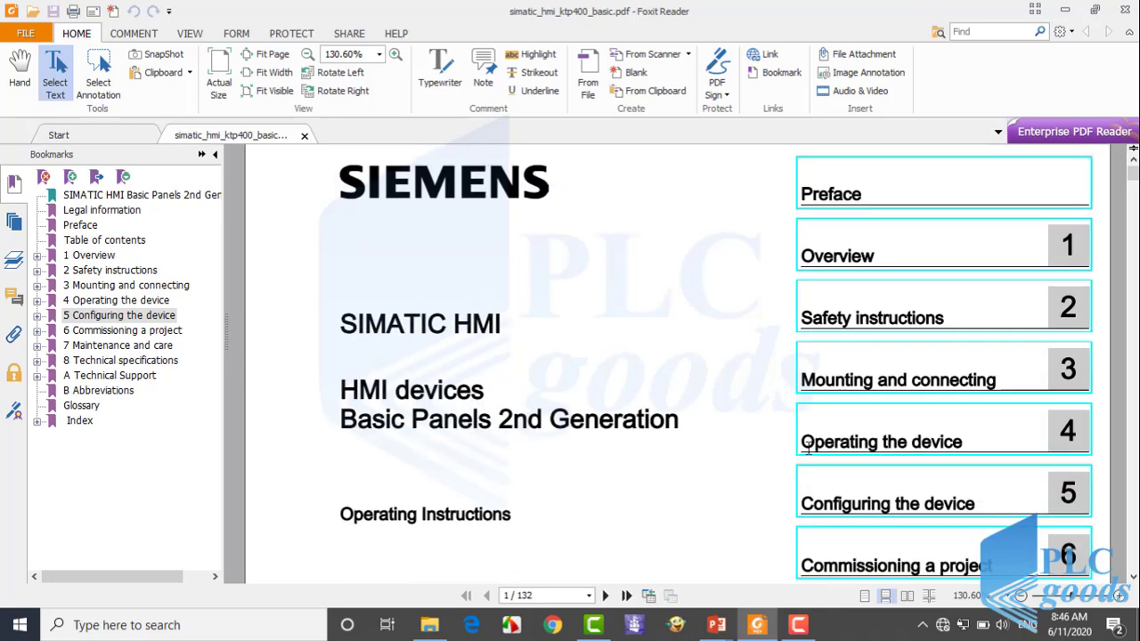
{"action": "scroll", "coordinate": [807, 450], "scroll_direction": "down", "scroll_amount": 2}
{"action": "scroll", "coordinate": [784, 459], "scroll_direction": "down", "scroll_amount": 3}
{"action": "scroll", "coordinate": [773, 462], "scroll_direction": "down", "scroll_amount": 1}
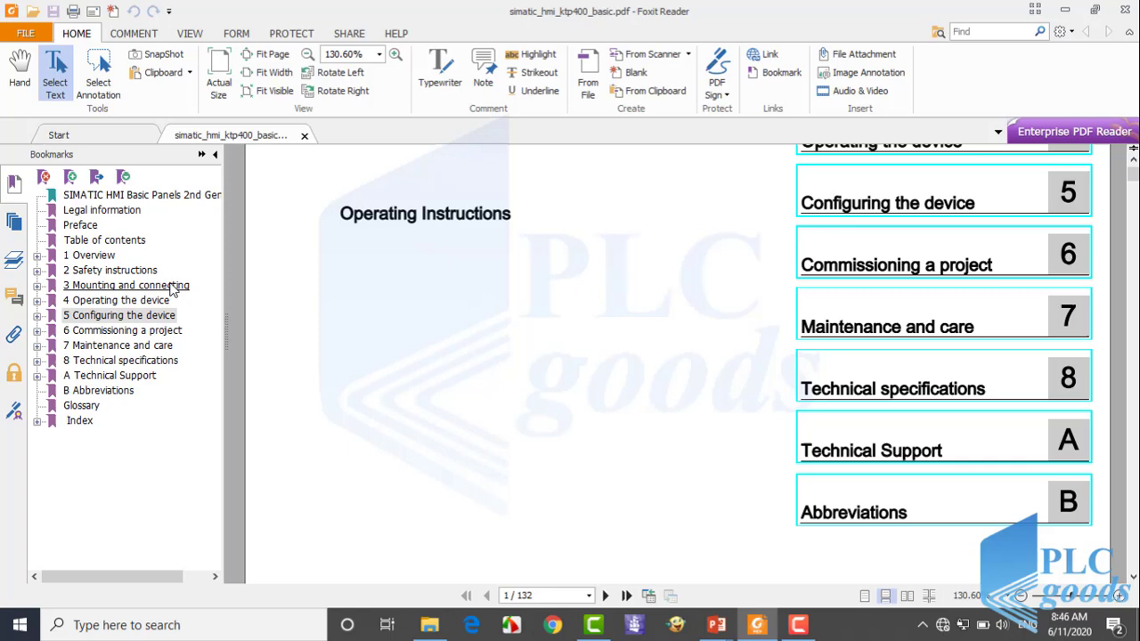
Jump to chapter 5, Configuring the device, and read down to section 5.1
{"action": "left_click", "coordinate": [94, 316]}
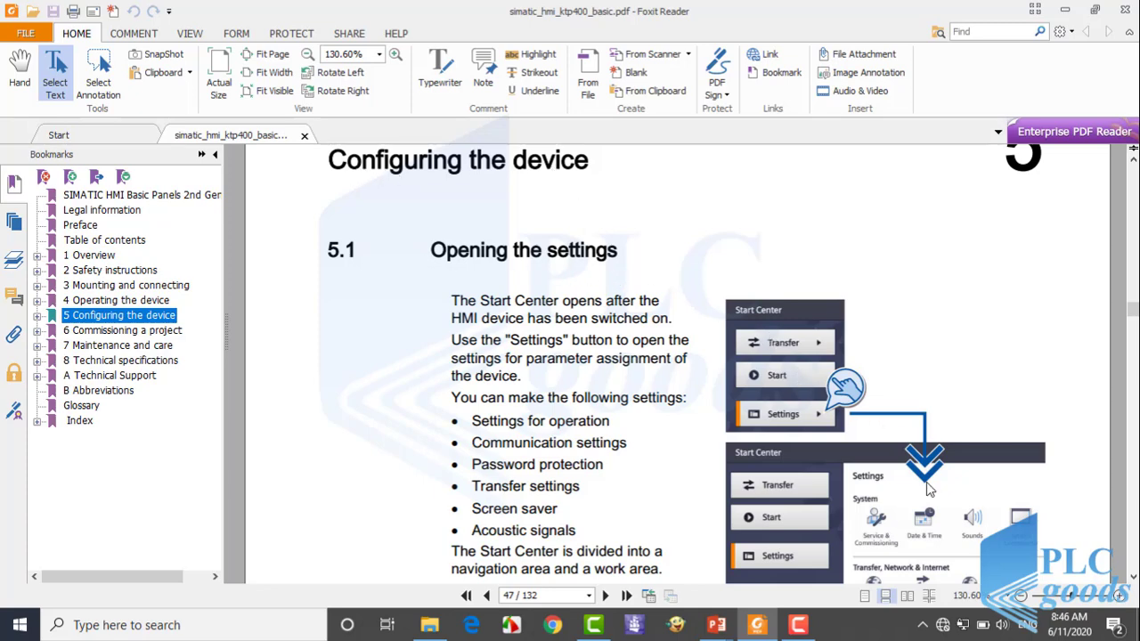
{"action": "scroll", "coordinate": [930, 488], "scroll_direction": "down", "scroll_amount": 3}
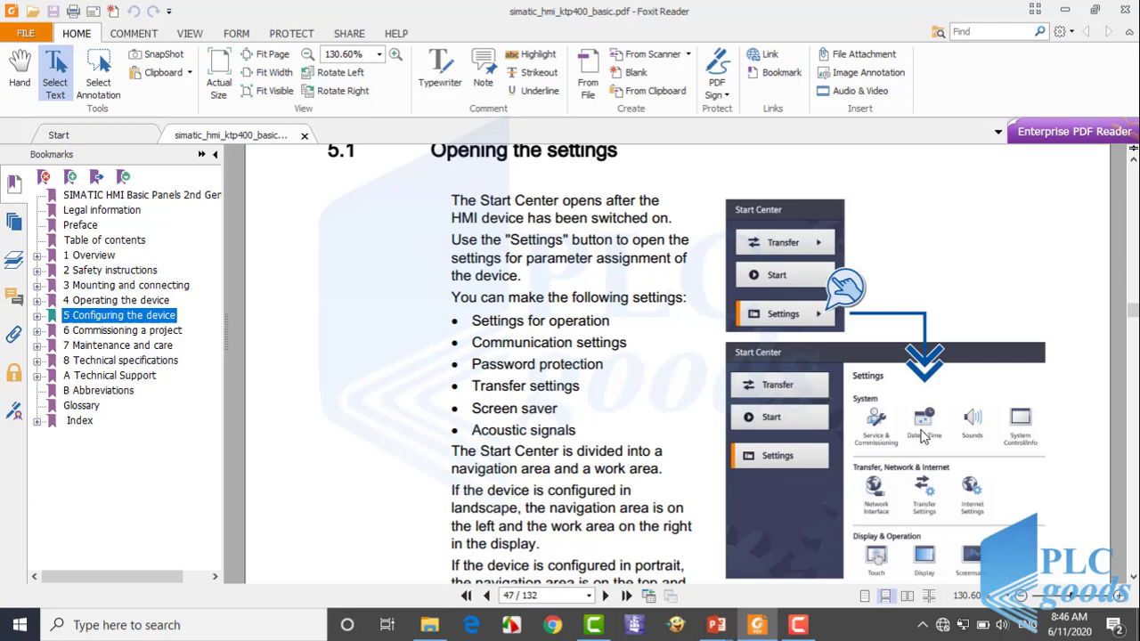
{"action": "scroll", "coordinate": [926, 431], "scroll_direction": "down", "scroll_amount": 1}
{"action": "scroll", "coordinate": [971, 408], "scroll_direction": "down", "scroll_amount": 1}
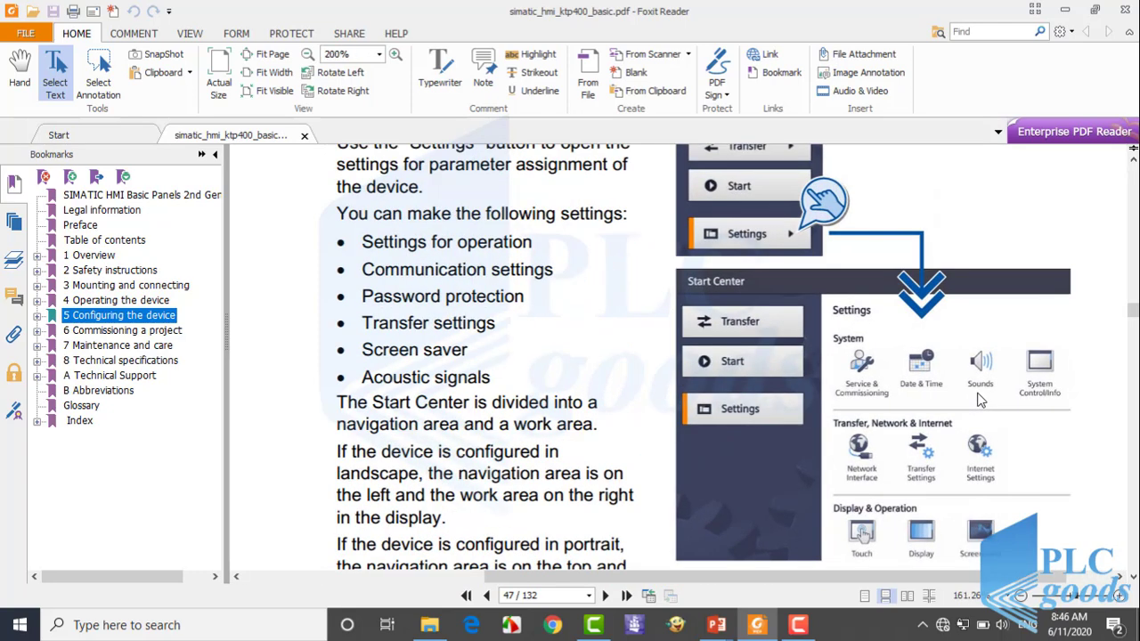
{"action": "scroll", "coordinate": [966, 399], "scroll_direction": "up", "scroll_amount": 3, "text": "ctrl"}
{"action": "scroll", "coordinate": [917, 415], "scroll_direction": "down", "scroll_amount": 1}
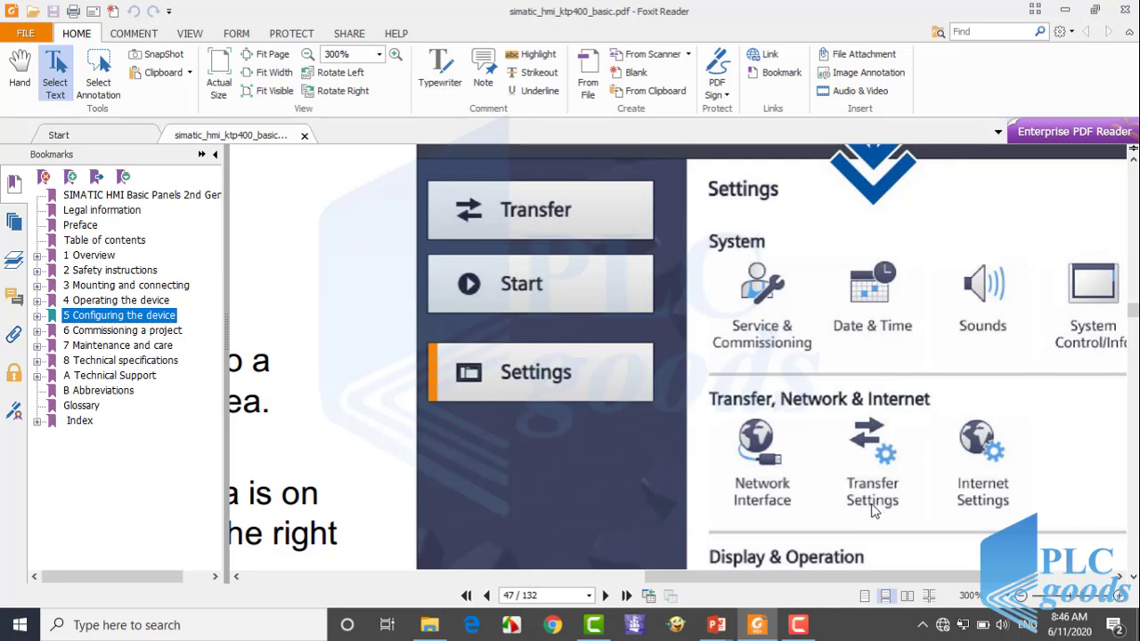
{"action": "scroll", "coordinate": [886, 521], "scroll_direction": "down", "scroll_amount": 1}
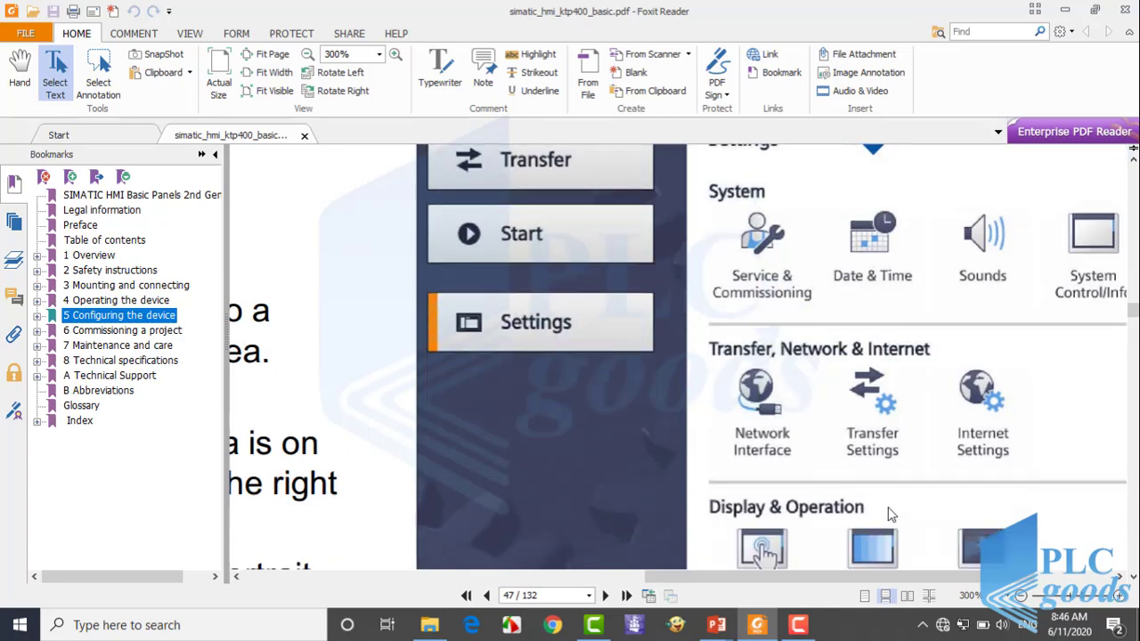
{"action": "scroll", "coordinate": [887, 512], "scroll_direction": "down", "scroll_amount": 2}
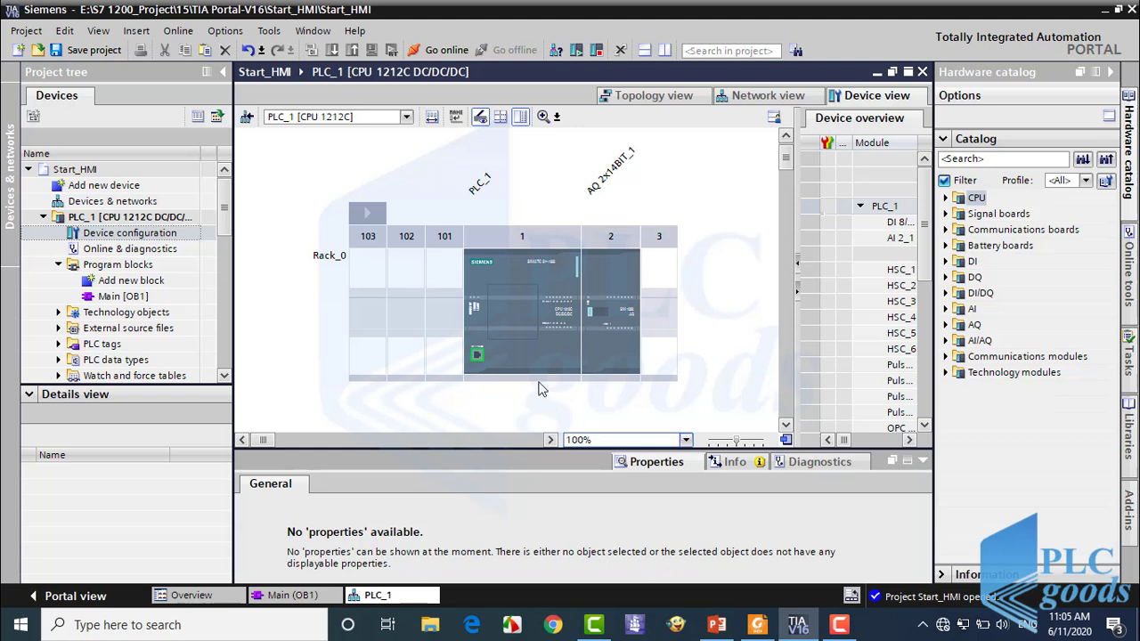
Zoom the PLC_1 device view to 400% to inspect the CPU's digital outputs
{"action": "left_click", "coordinate": [555, 383]}
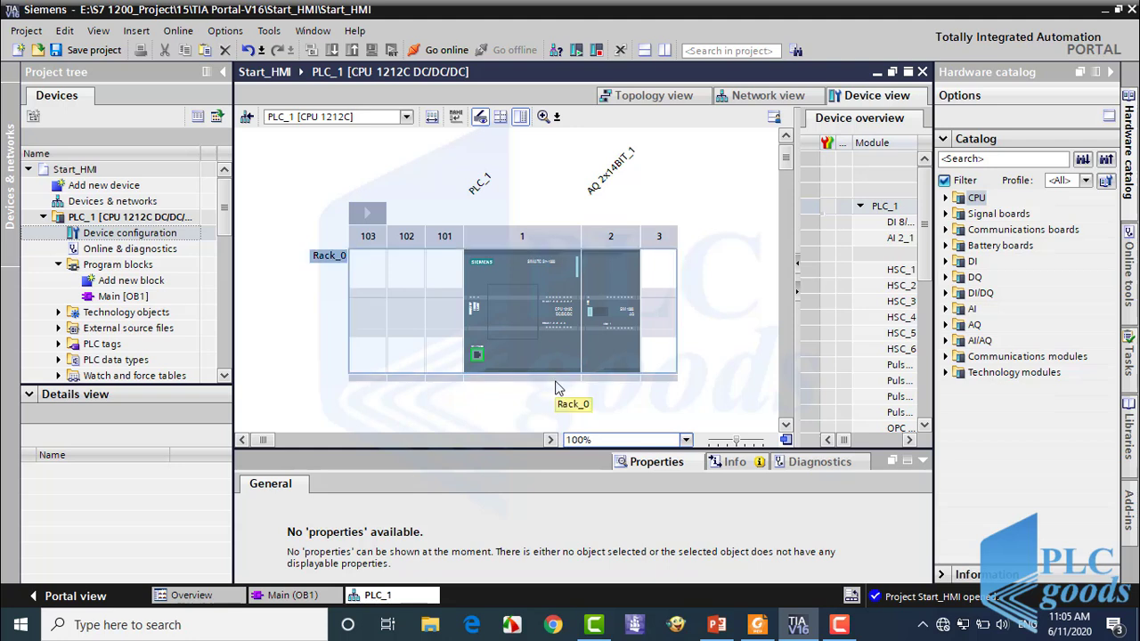
{"action": "left_click", "coordinate": [593, 398]}
{"action": "left_click", "coordinate": [686, 440]}
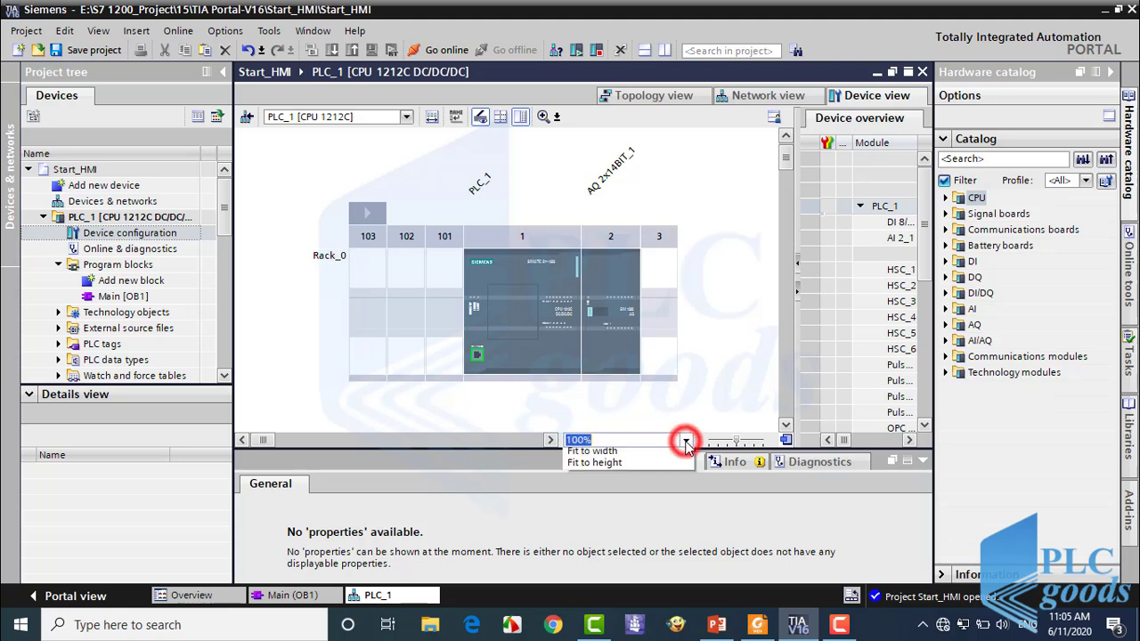
{"action": "left_click", "coordinate": [605, 513]}
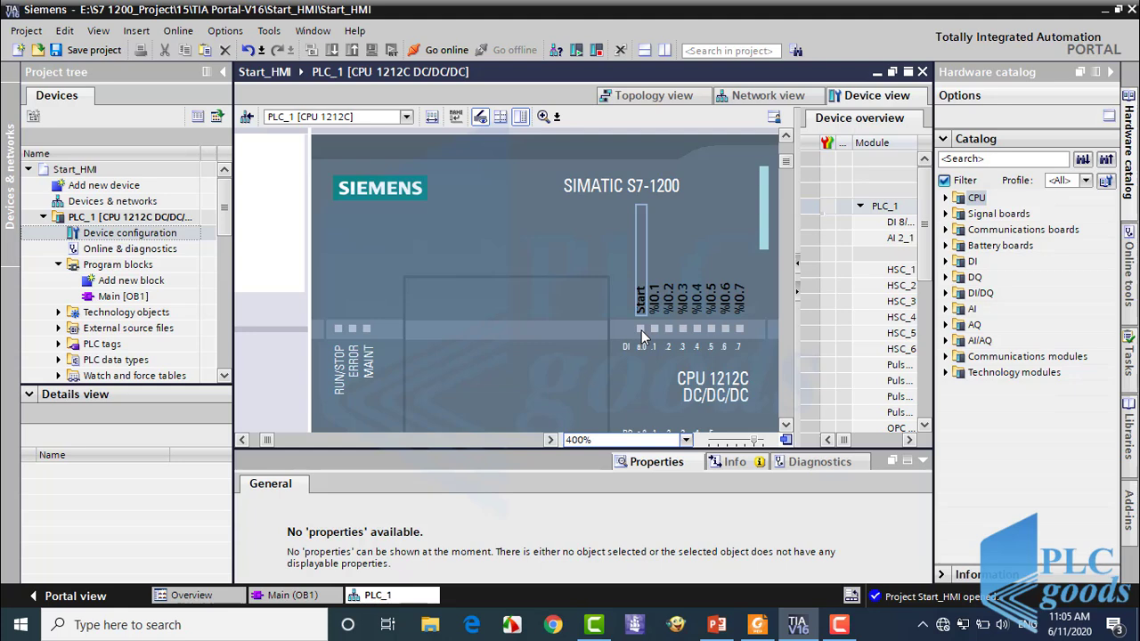
{"action": "left_click", "coordinate": [785, 169]}
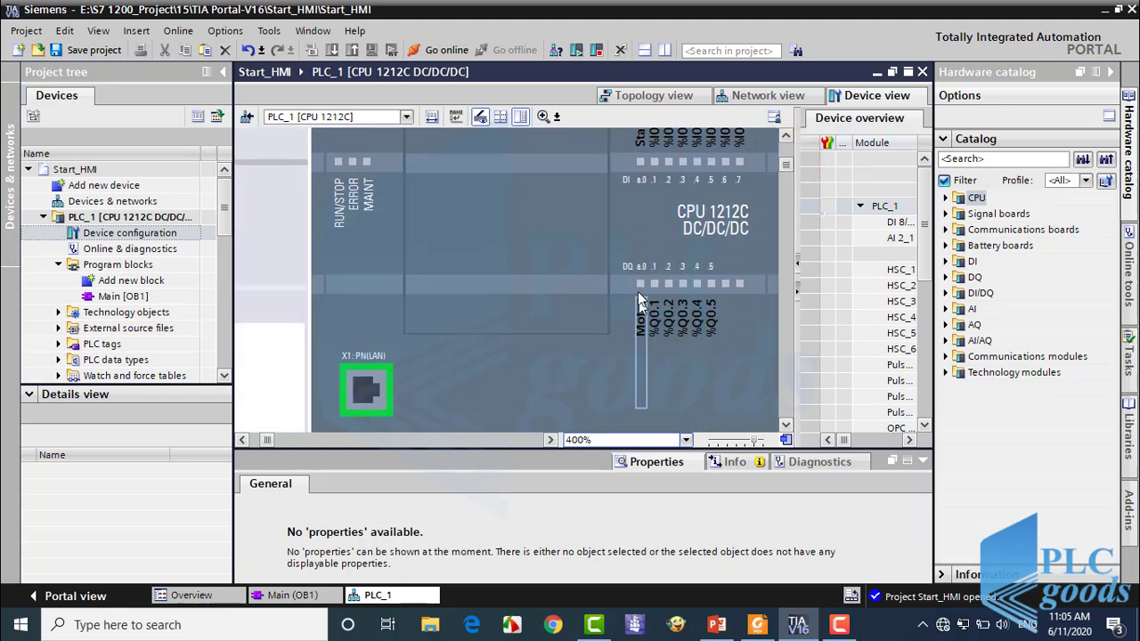
Open Main [OB1] and inspect the Start contact and Motor coil in Network 1
{"action": "double_click", "coordinate": [143, 299]}
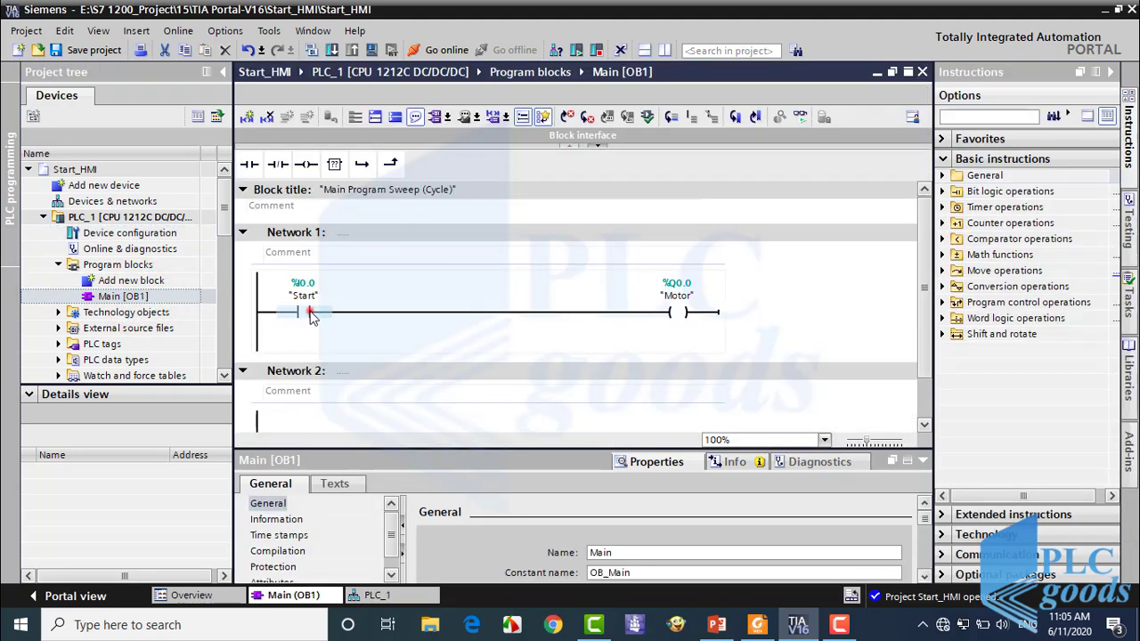
{"action": "left_click", "coordinate": [301, 313]}
{"action": "left_click", "coordinate": [670, 313]}
{"action": "left_click", "coordinate": [661, 334]}
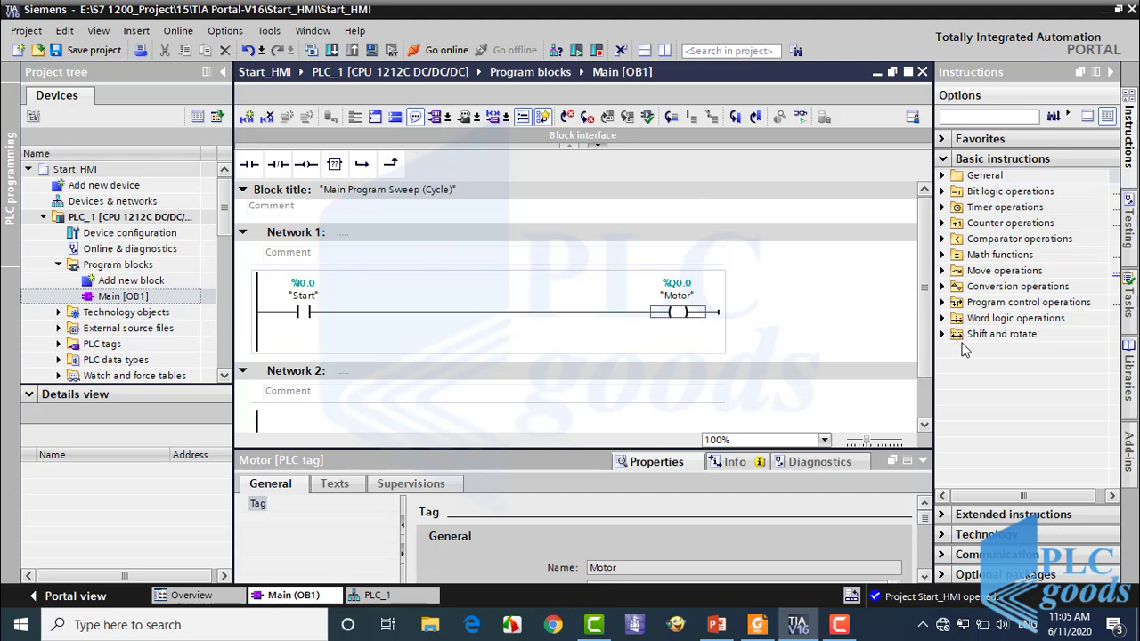
Add HMI panel KTP400 Basic 6AV2 123-2DB03-0AX0 from SIMATIC Basic Panel > 4" Display
{"action": "left_click", "coordinate": [112, 188]}
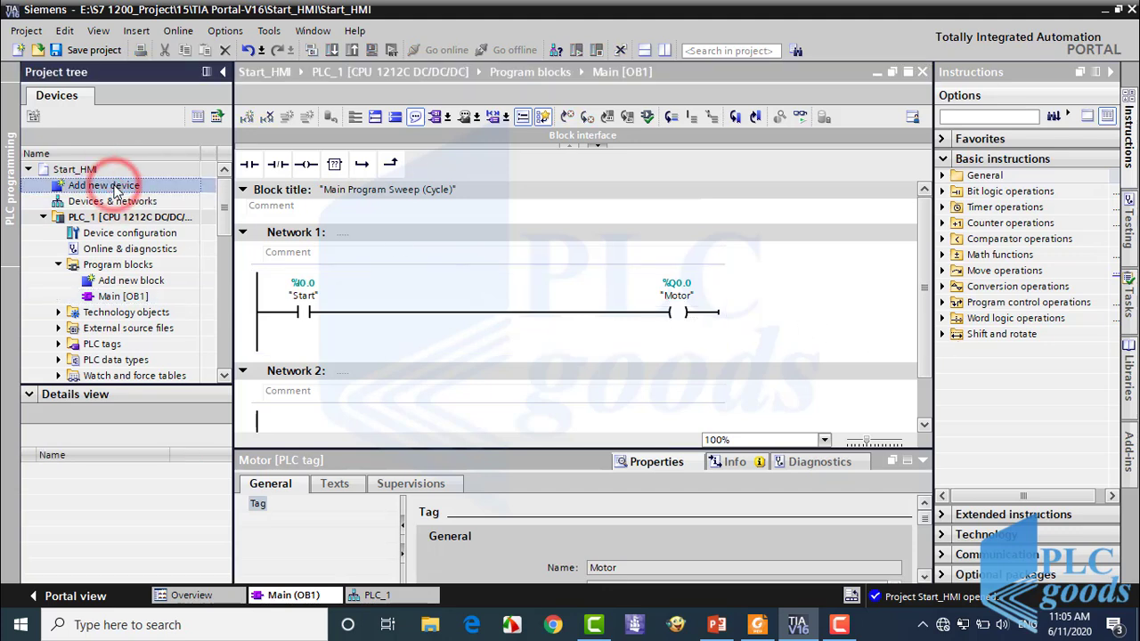
{"action": "double_click", "coordinate": [114, 189]}
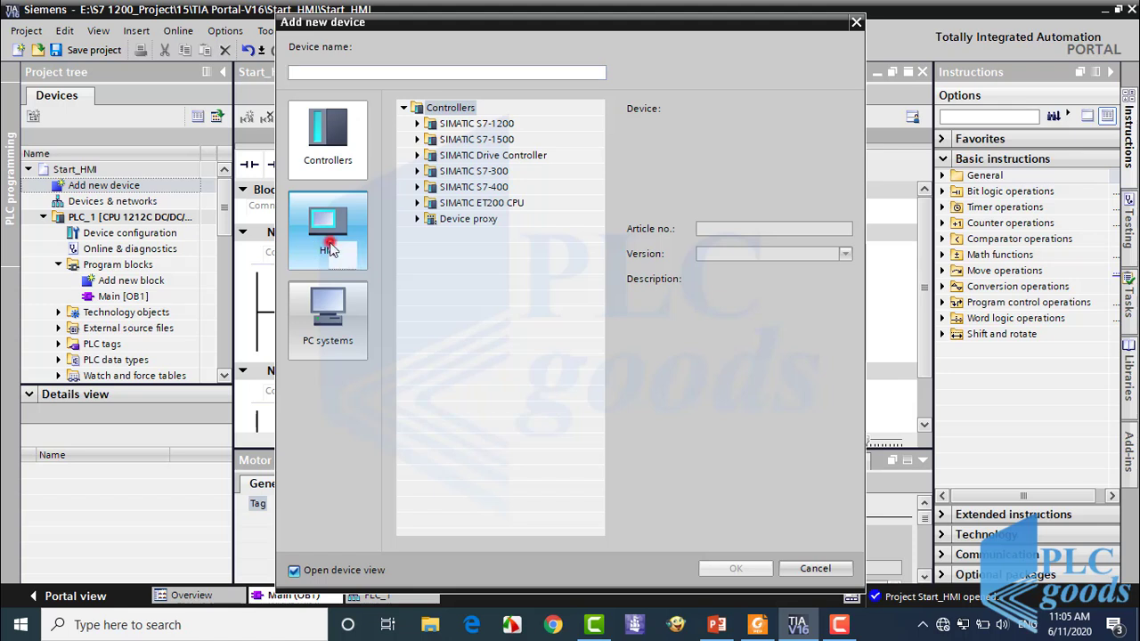
{"action": "left_click", "coordinate": [329, 243]}
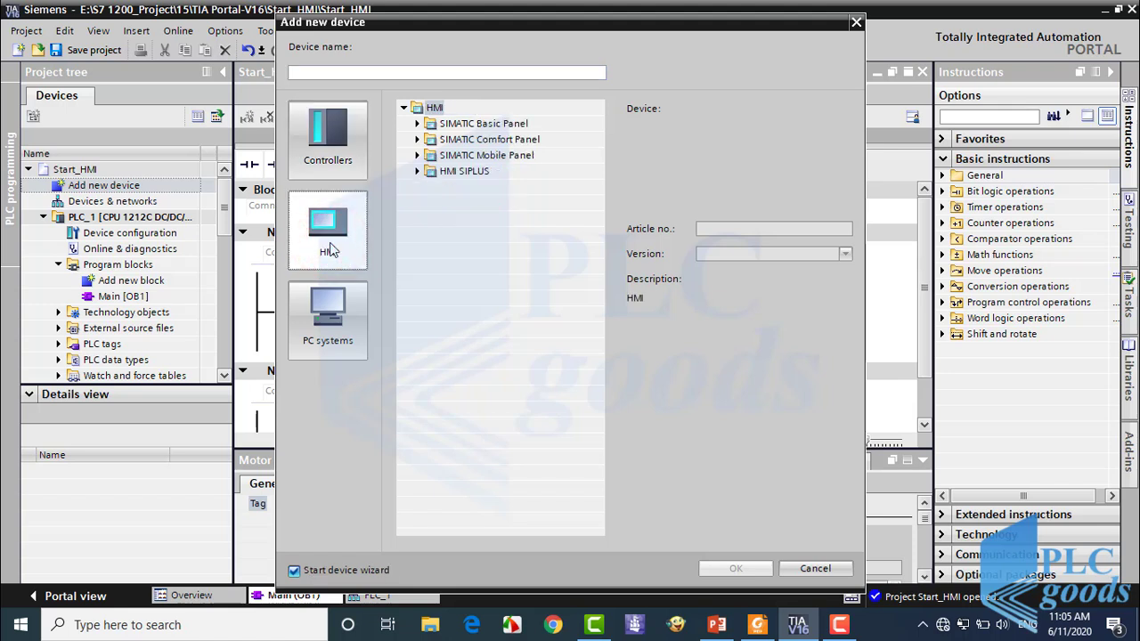
{"action": "left_click", "coordinate": [418, 124]}
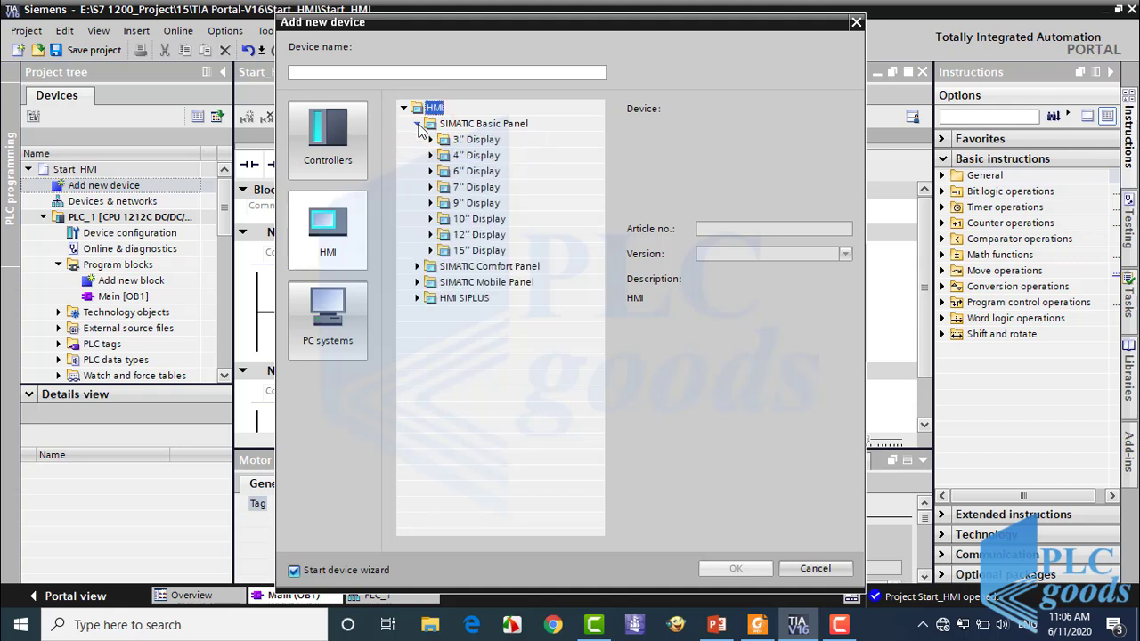
{"action": "left_click", "coordinate": [430, 156]}
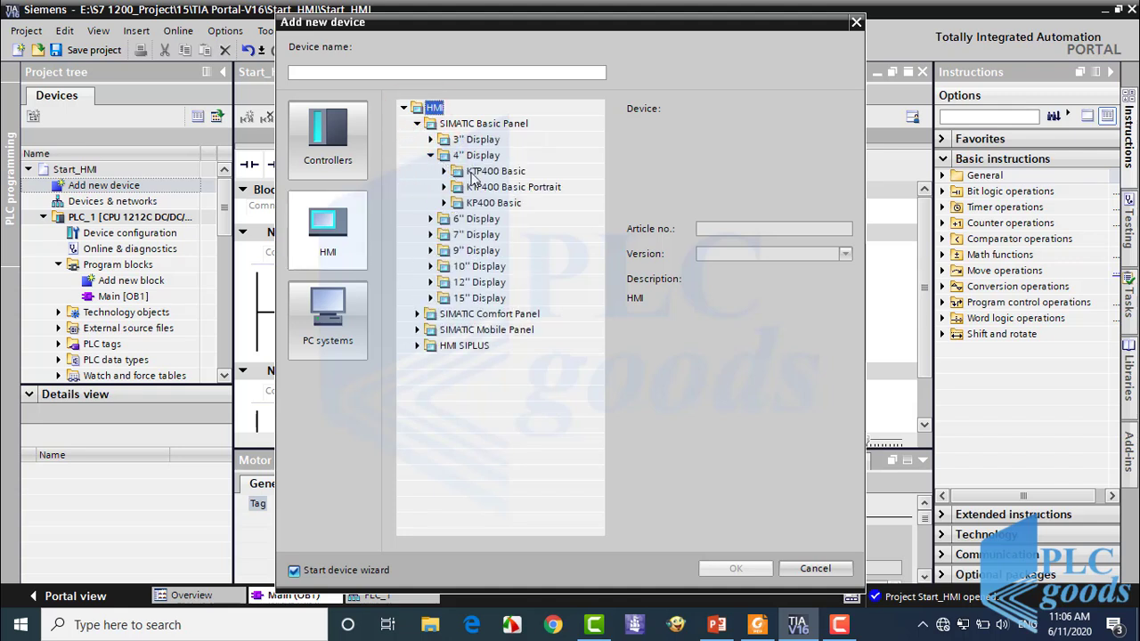
{"action": "left_click", "coordinate": [446, 171]}
{"action": "left_click", "coordinate": [445, 171]}
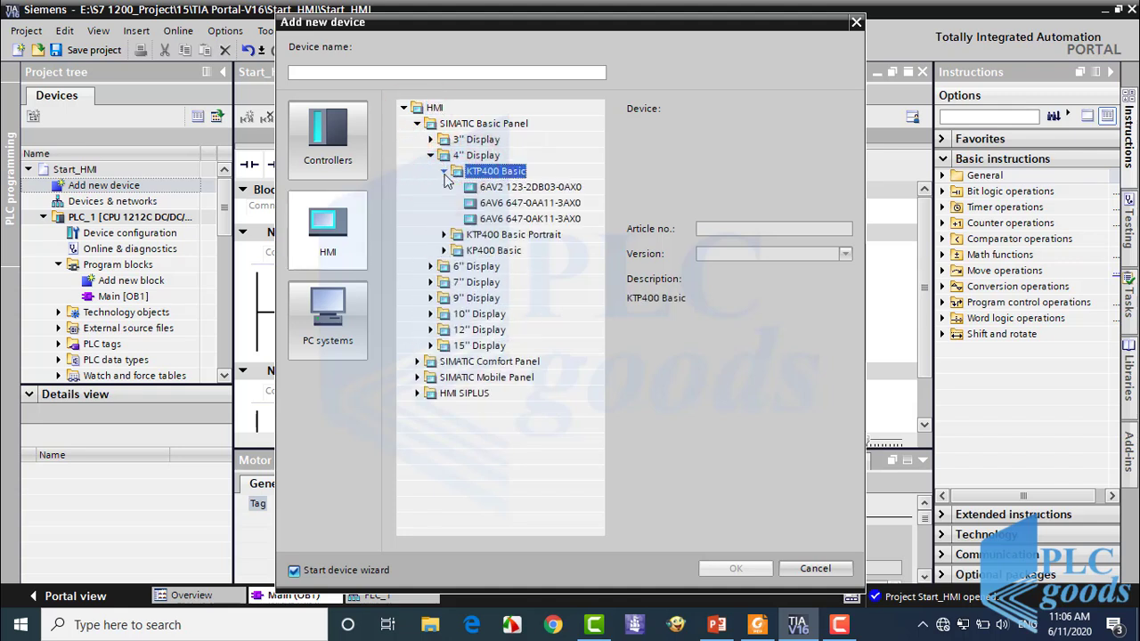
{"action": "left_click", "coordinate": [500, 190]}
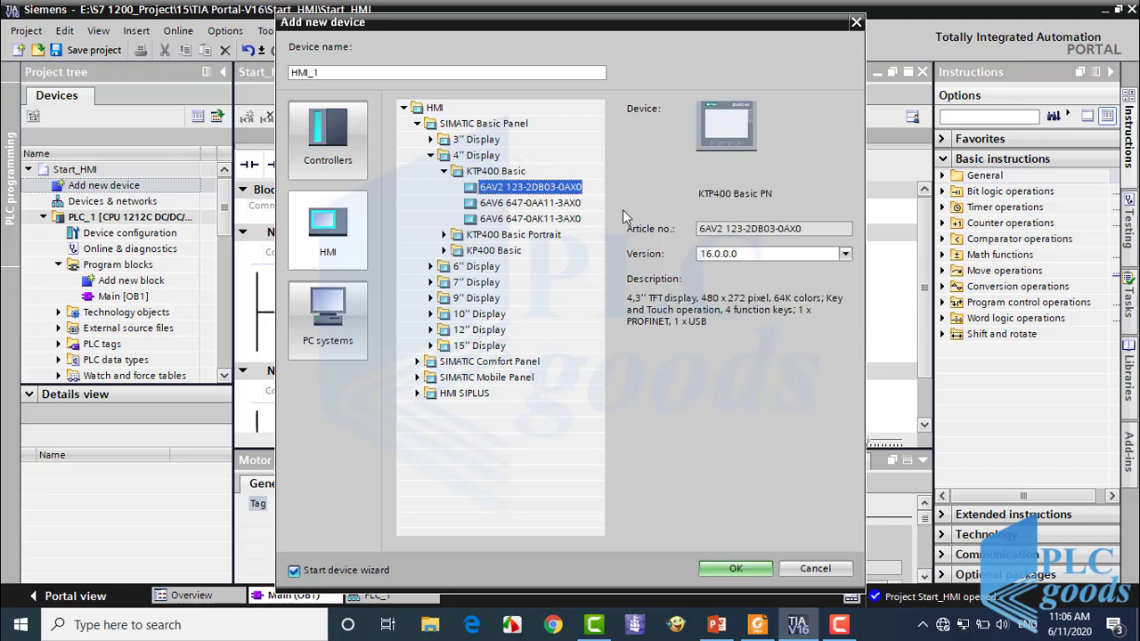
{"action": "left_click_drag", "start_coordinate": [701, 230], "coordinate": [801, 230]}
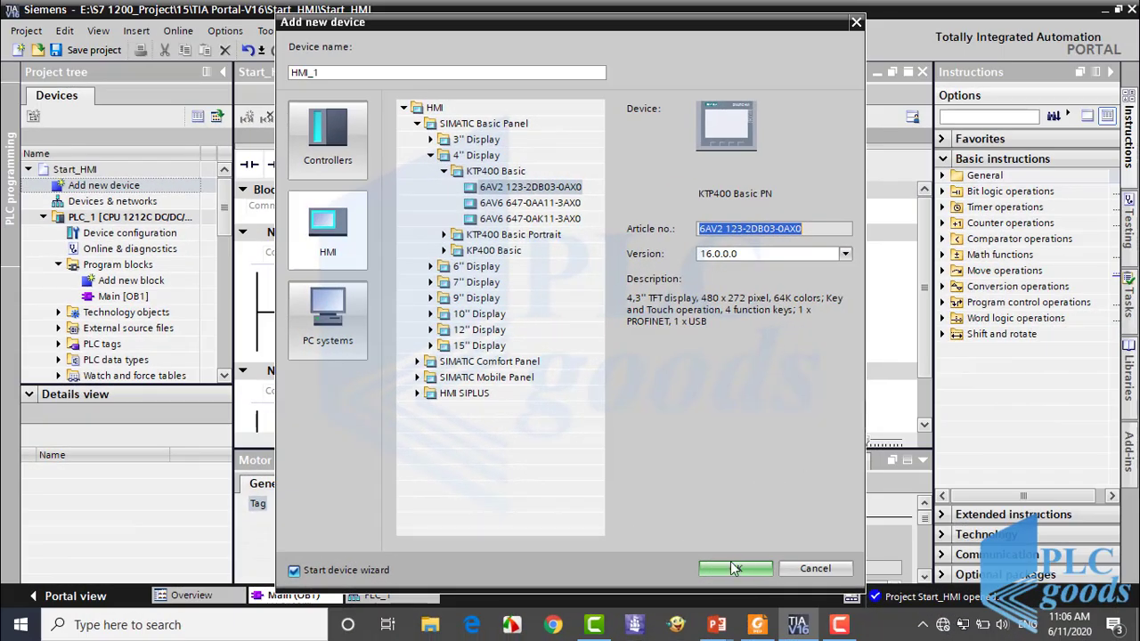
{"action": "left_click", "coordinate": [729, 572]}
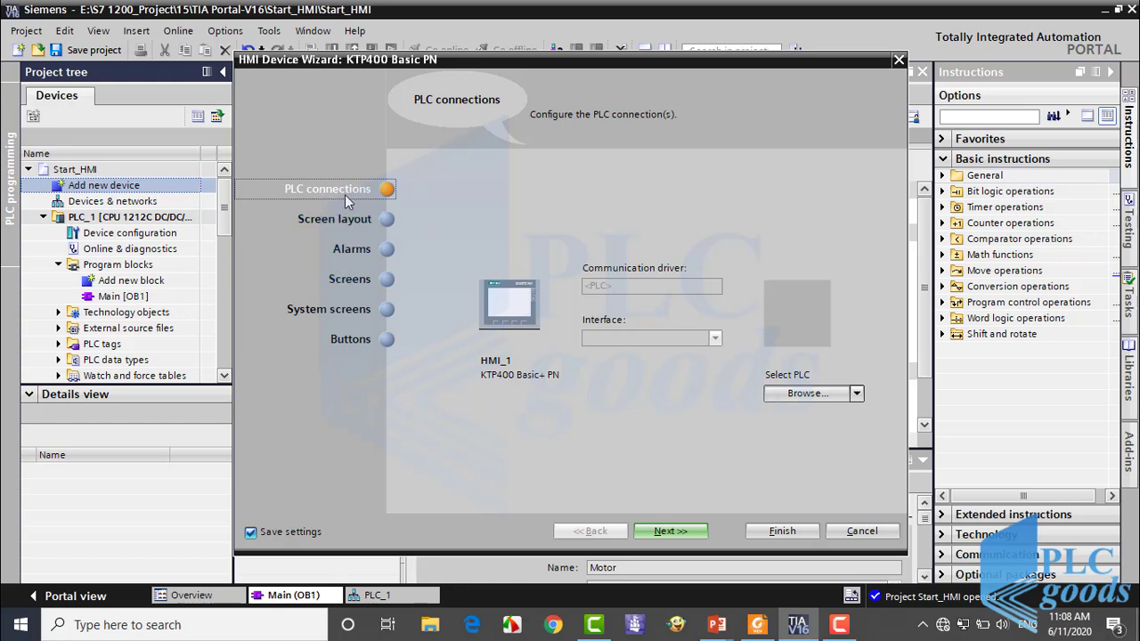
Choose PLC_1 as the panel's connected controller and advance to the Screen layout page
{"action": "left_click", "coordinate": [793, 394]}
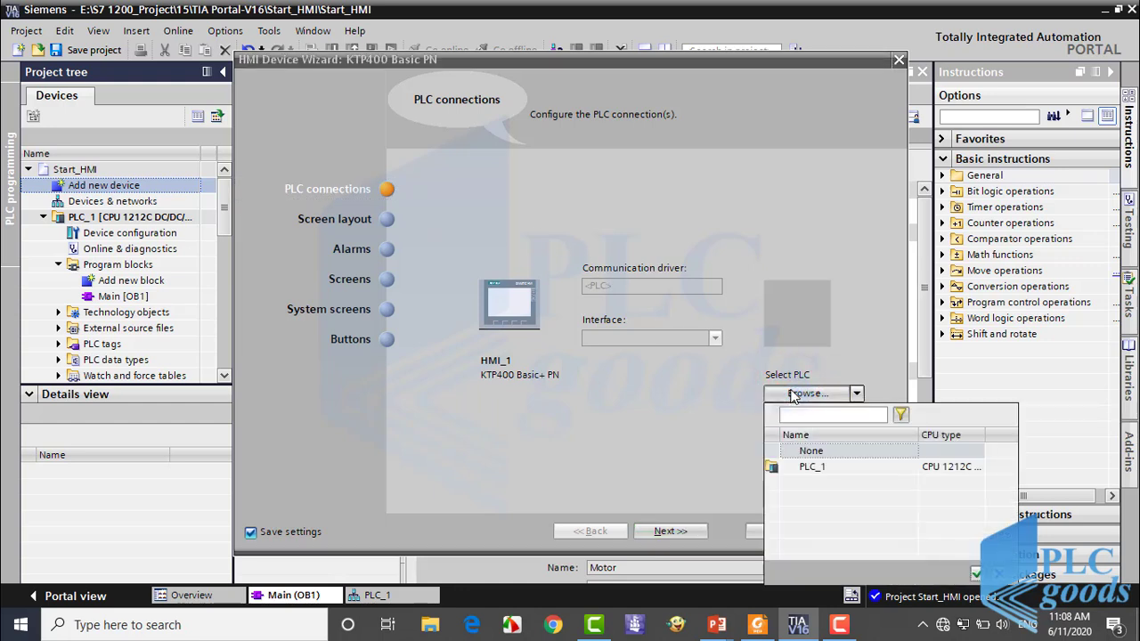
{"action": "left_click", "coordinate": [837, 467]}
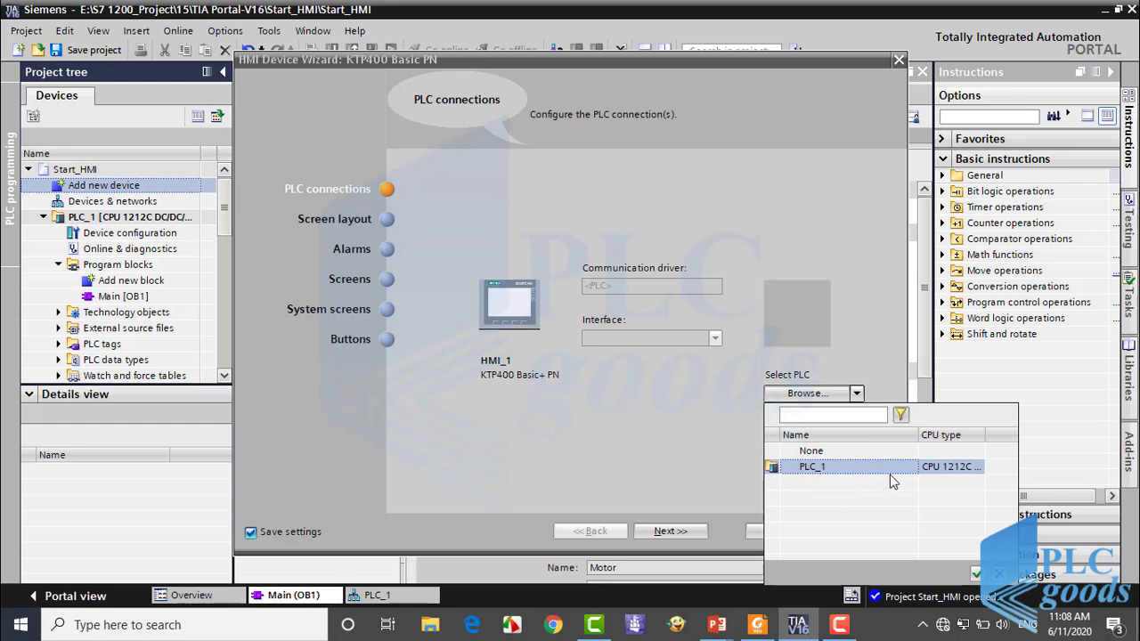
{"action": "left_click_drag", "start_coordinate": [986, 436], "coordinate": [1007, 437]}
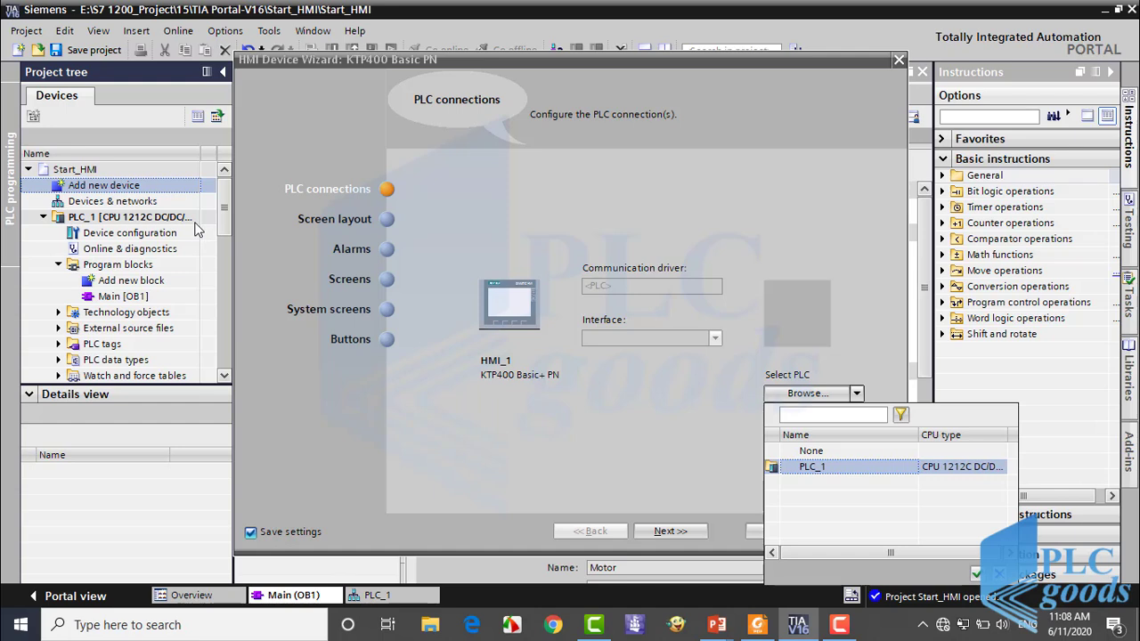
{"action": "left_click", "coordinate": [980, 574]}
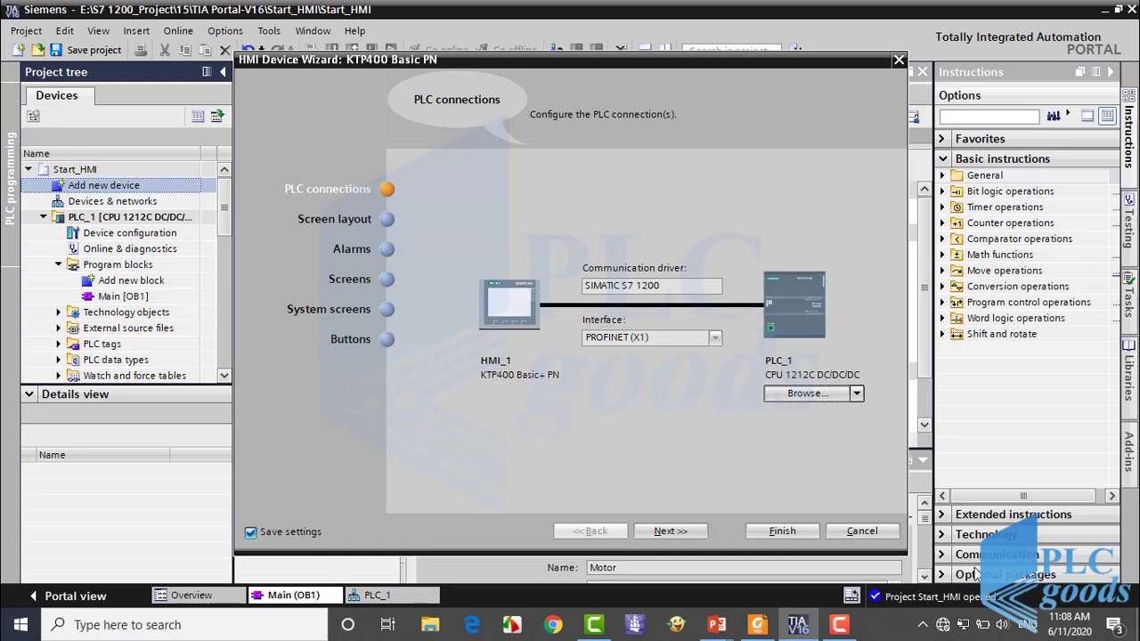
{"action": "left_click", "coordinate": [658, 531]}
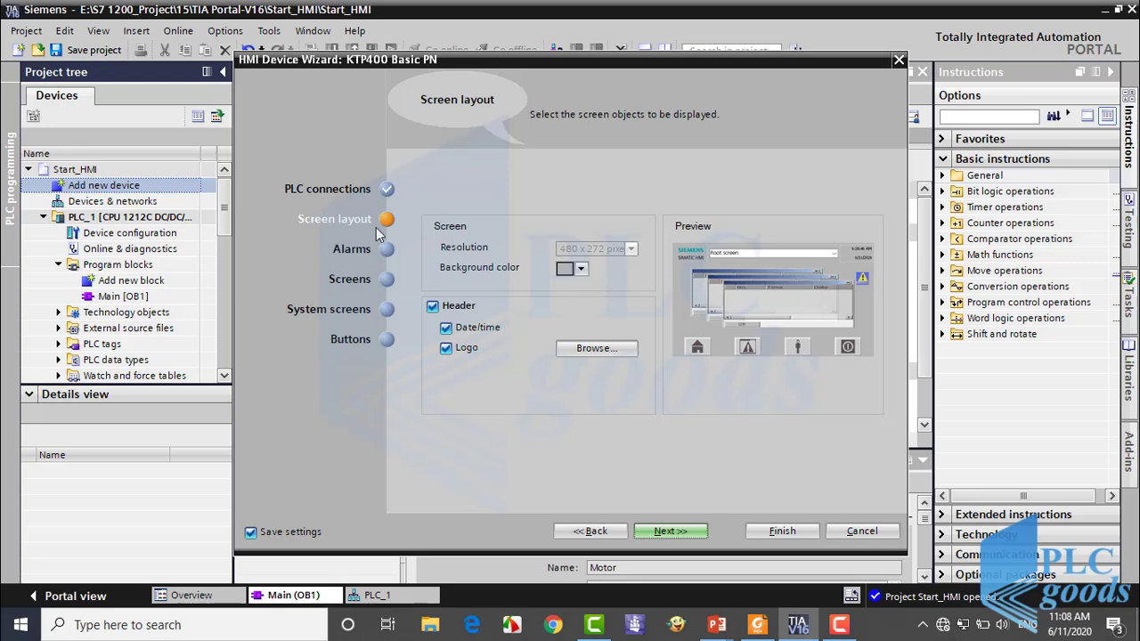
Keep the screen header and logo but remove the date/time from the header
{"action": "left_click", "coordinate": [433, 307]}
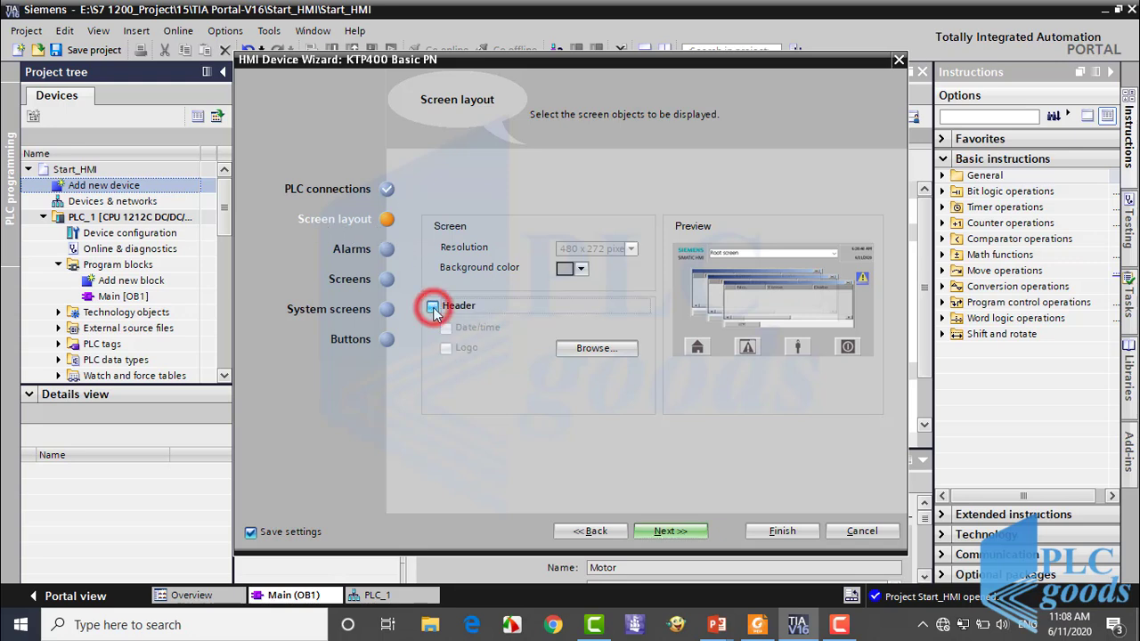
{"action": "left_click", "coordinate": [447, 327]}
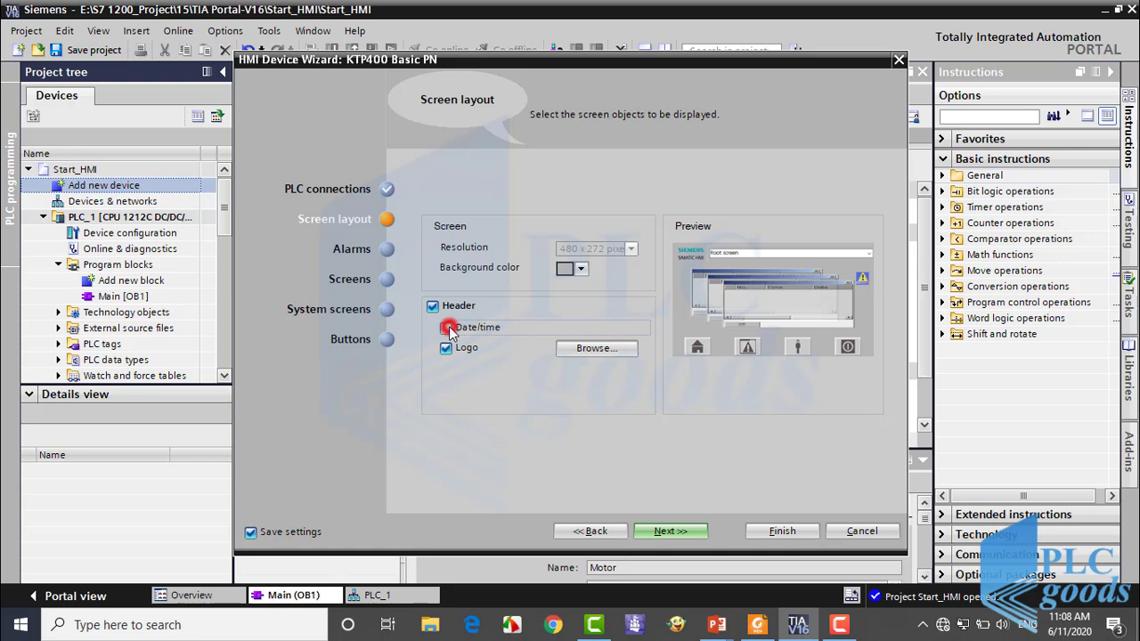
{"action": "left_click", "coordinate": [446, 328]}
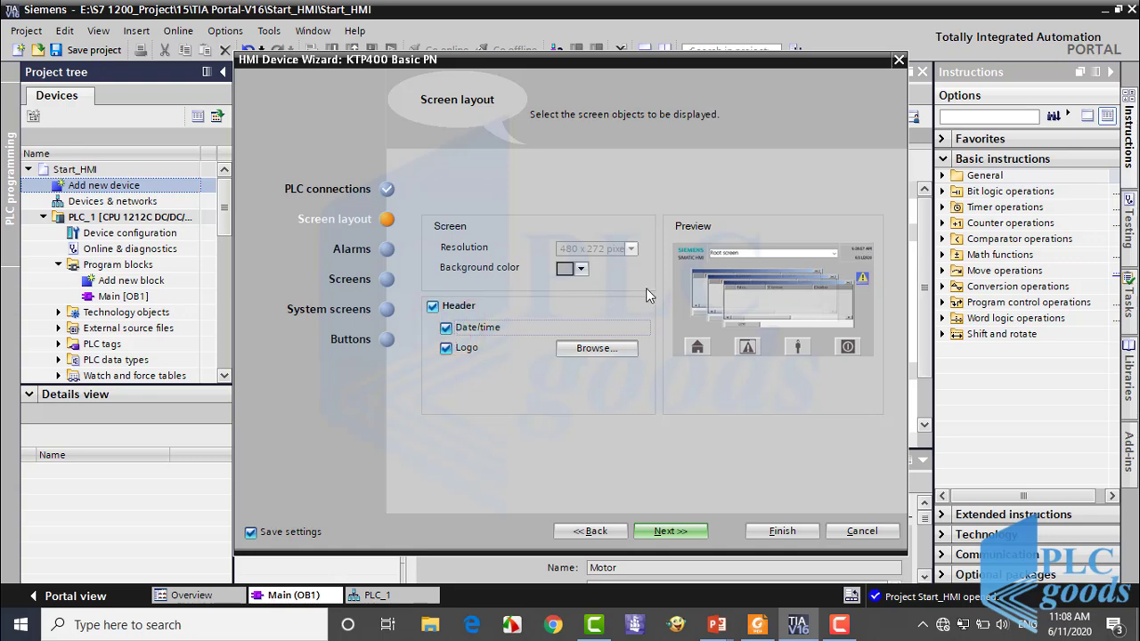
{"action": "left_click", "coordinate": [446, 328]}
{"action": "left_click", "coordinate": [446, 348]}
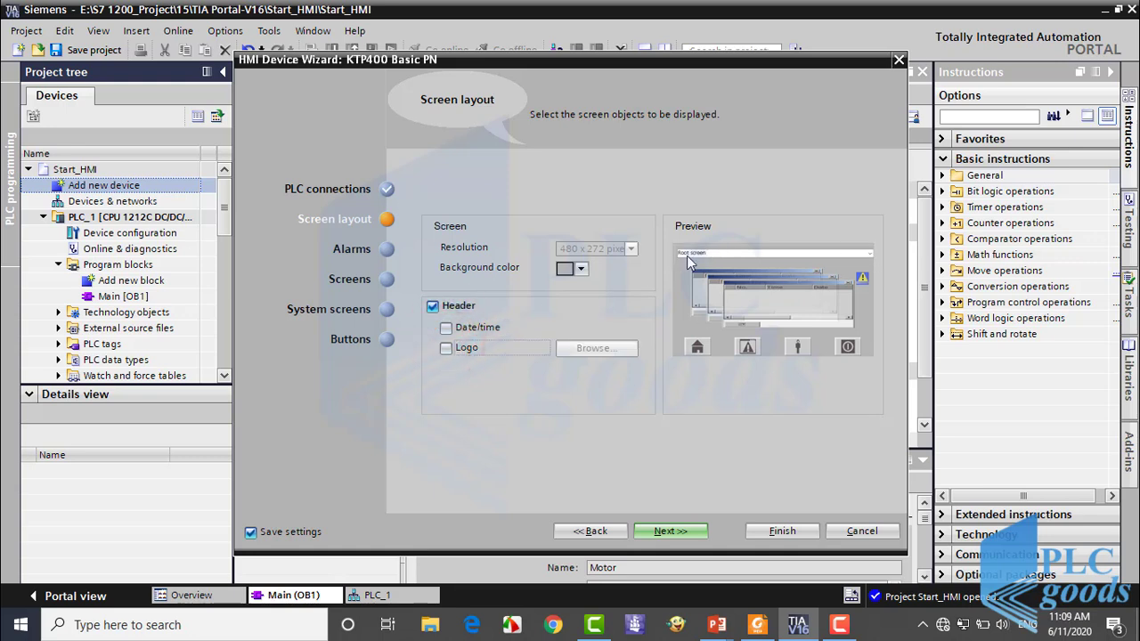
{"action": "left_click", "coordinate": [446, 349]}
Leave the screen background grey after trying green, and continue to Alarms
{"action": "left_click", "coordinate": [581, 270]}
{"action": "left_click", "coordinate": [609, 303]}
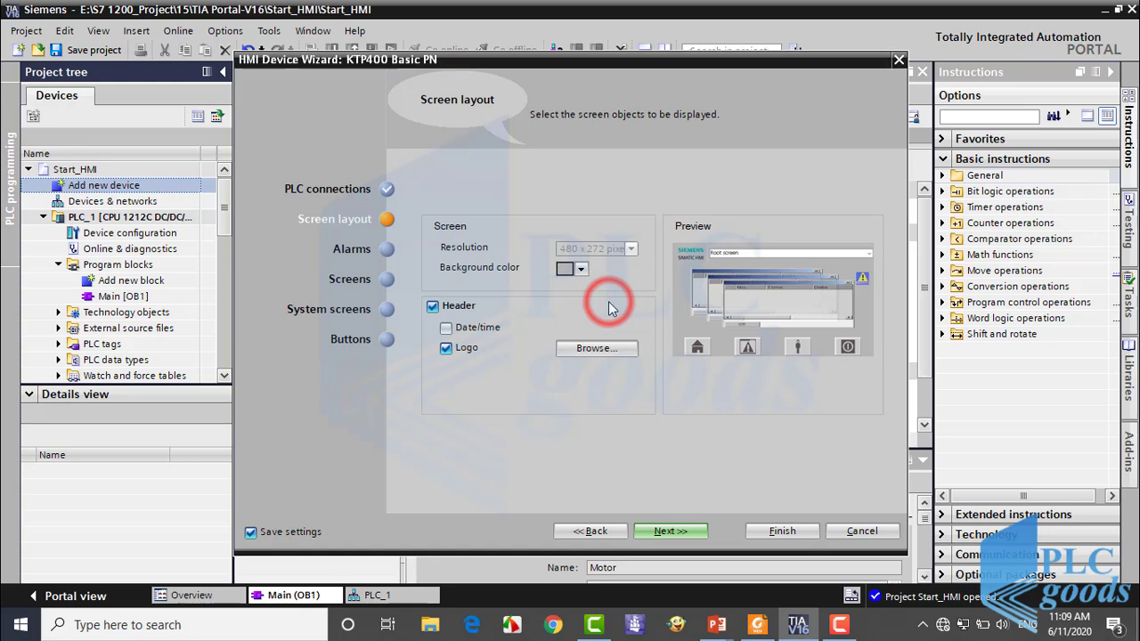
{"action": "left_click", "coordinate": [581, 270]}
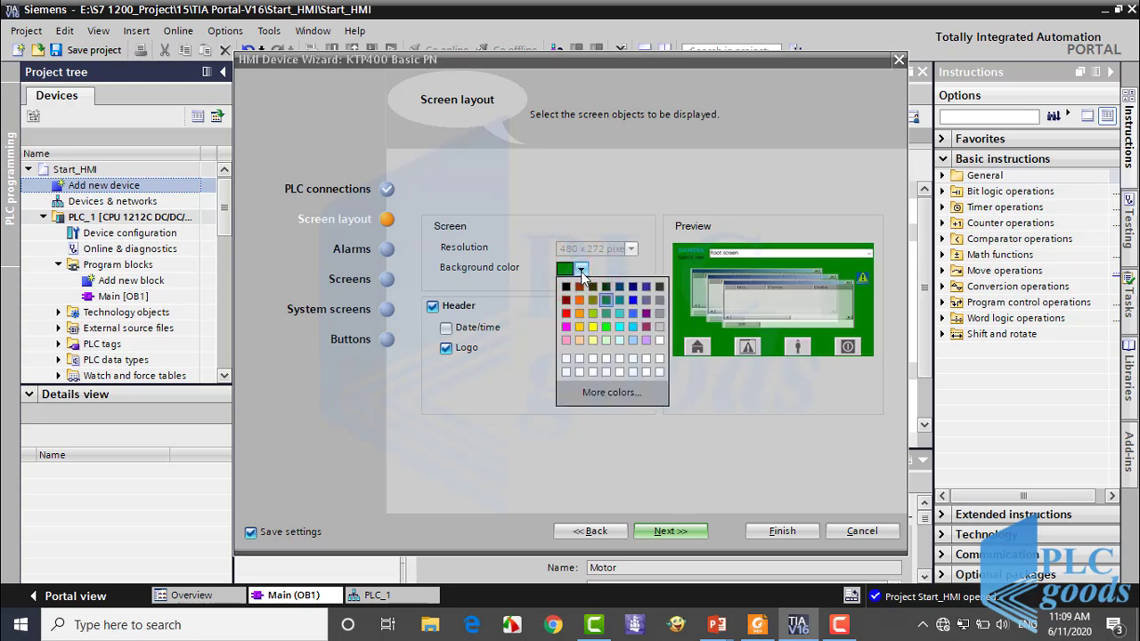
{"action": "left_click", "coordinate": [659, 300]}
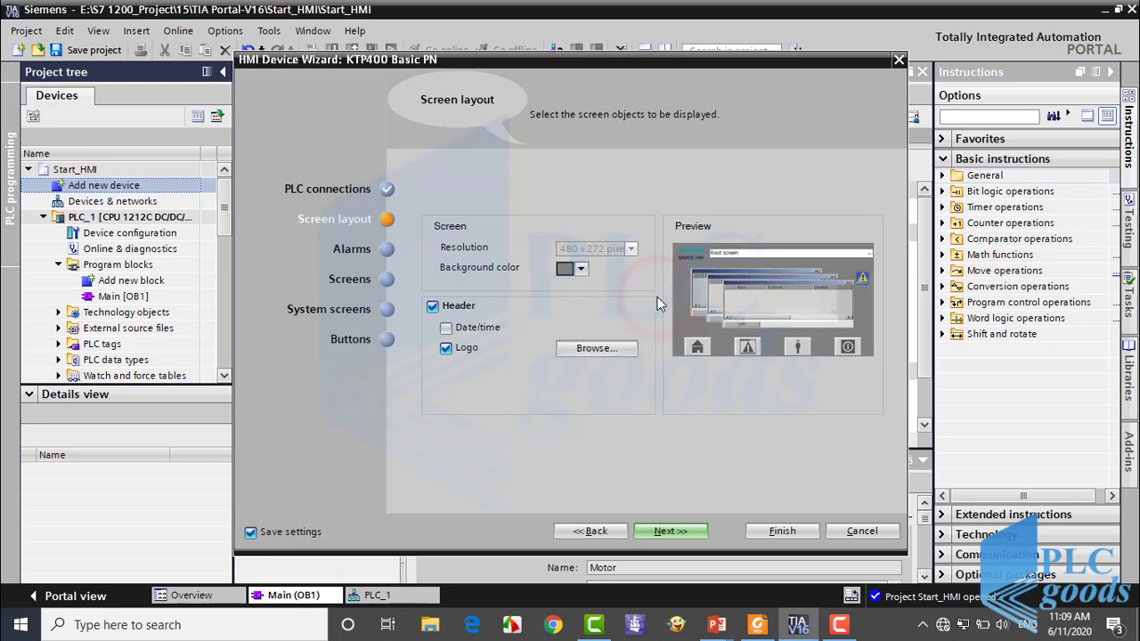
{"action": "left_click", "coordinate": [683, 530]}
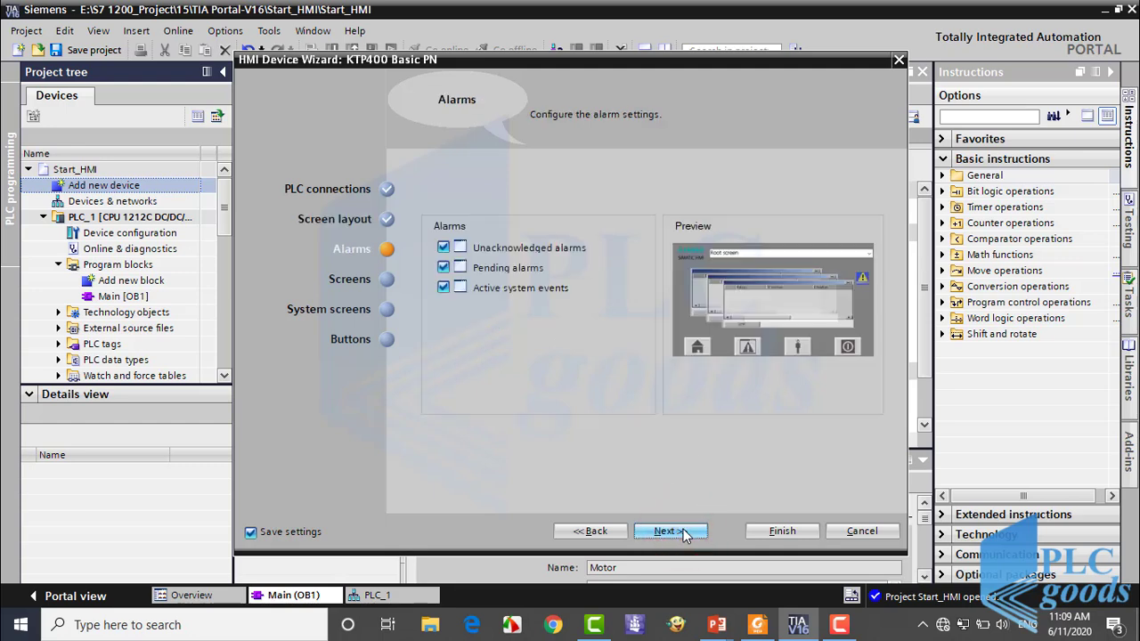
Leave unacknowledged alarms, pending alarms and active system events enabled, and continue to Screens
{"action": "left_click", "coordinate": [444, 249]}
{"action": "left_click", "coordinate": [445, 250]}
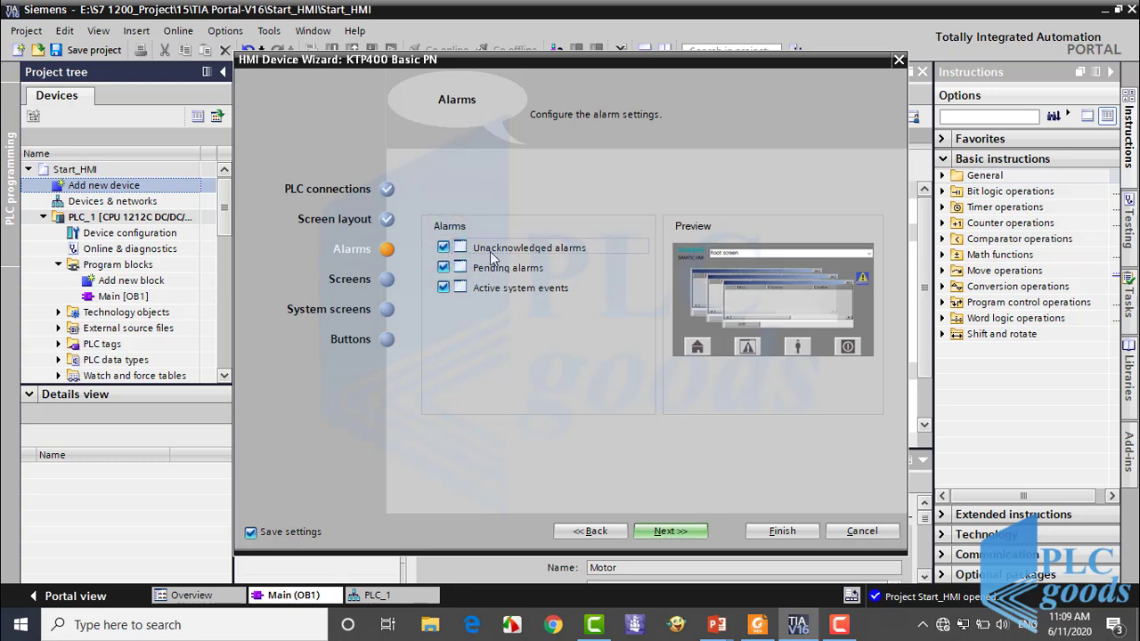
{"action": "left_click", "coordinate": [444, 269]}
{"action": "left_click", "coordinate": [444, 287]}
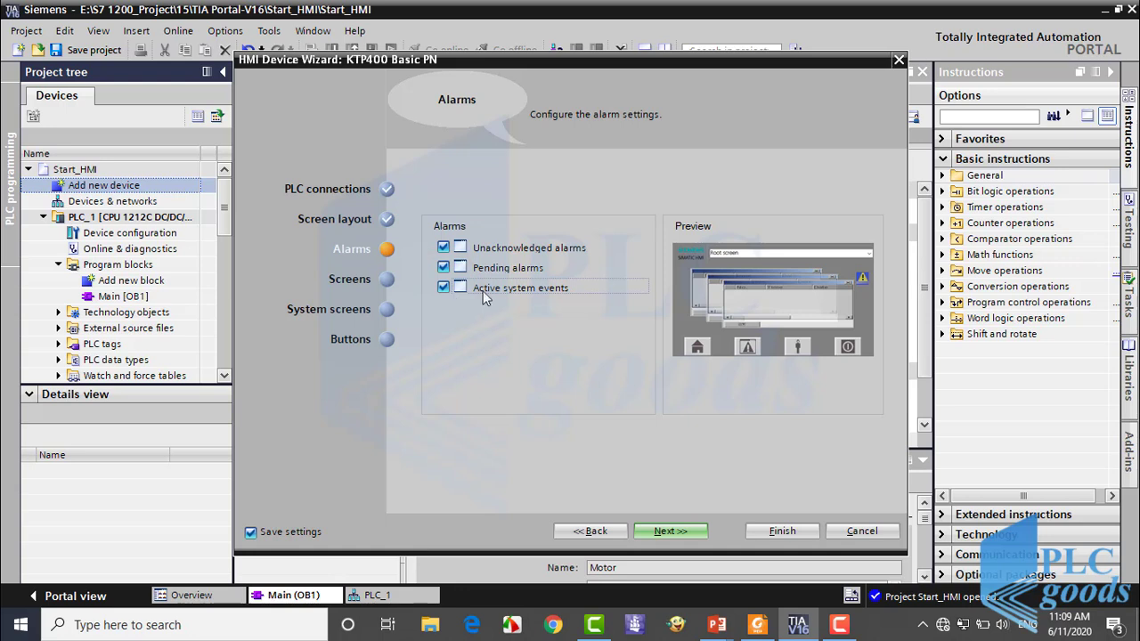
{"action": "left_click", "coordinate": [668, 531]}
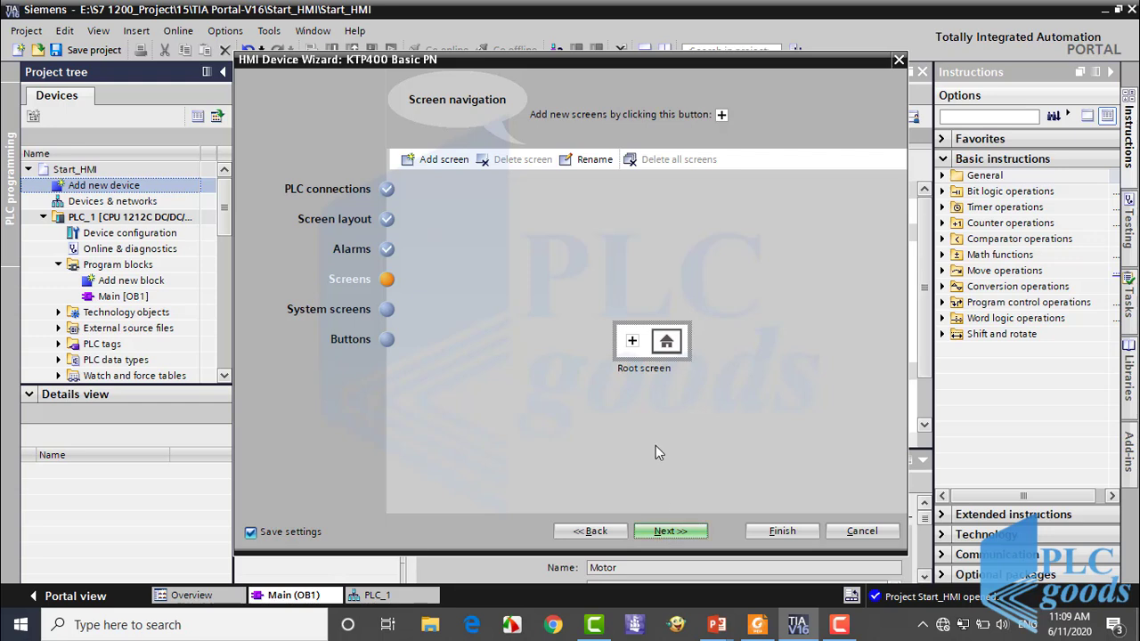
Create Screen0 under the Root screen, then Screen1 and Screen2 under Screen0
{"action": "left_click", "coordinate": [632, 342]}
{"action": "left_click", "coordinate": [695, 344]}
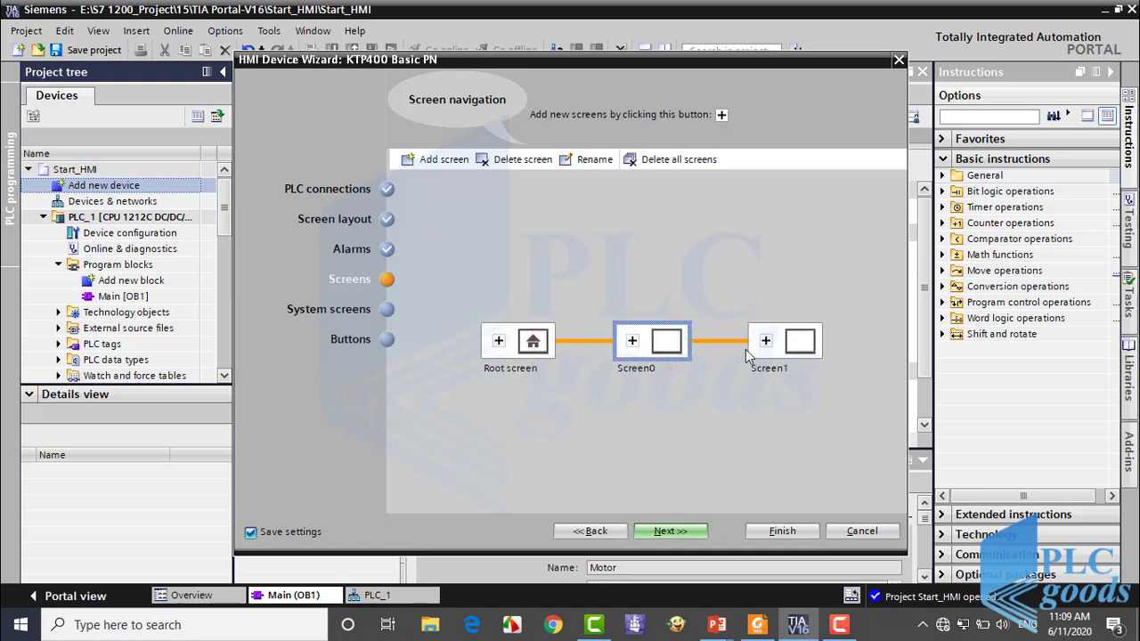
{"action": "left_click", "coordinate": [632, 341]}
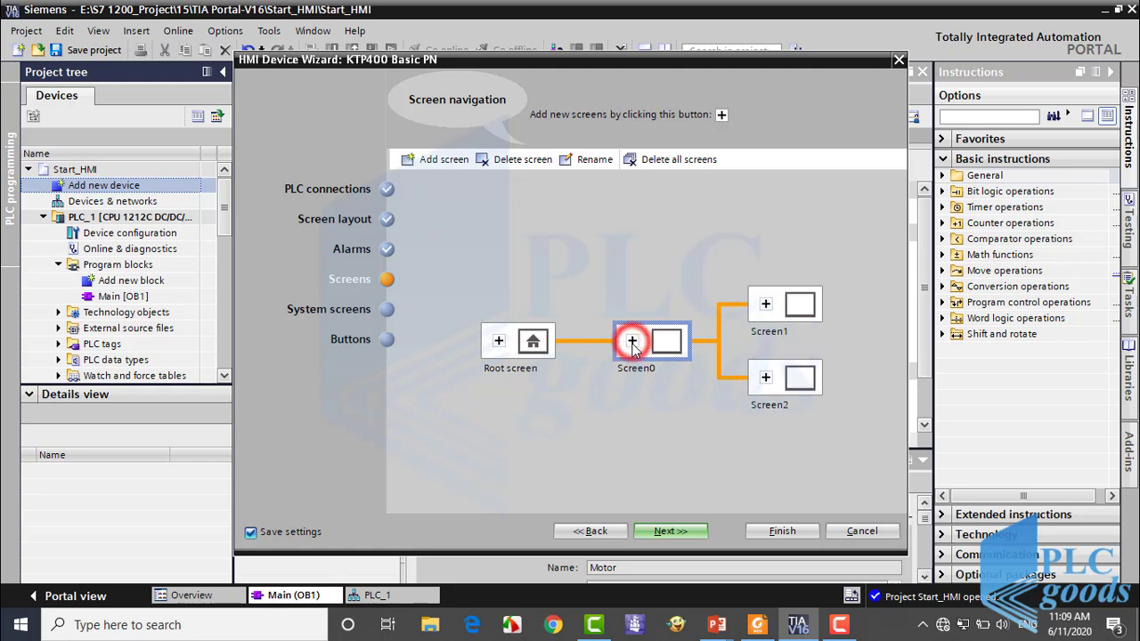
{"action": "left_click", "coordinate": [766, 408]}
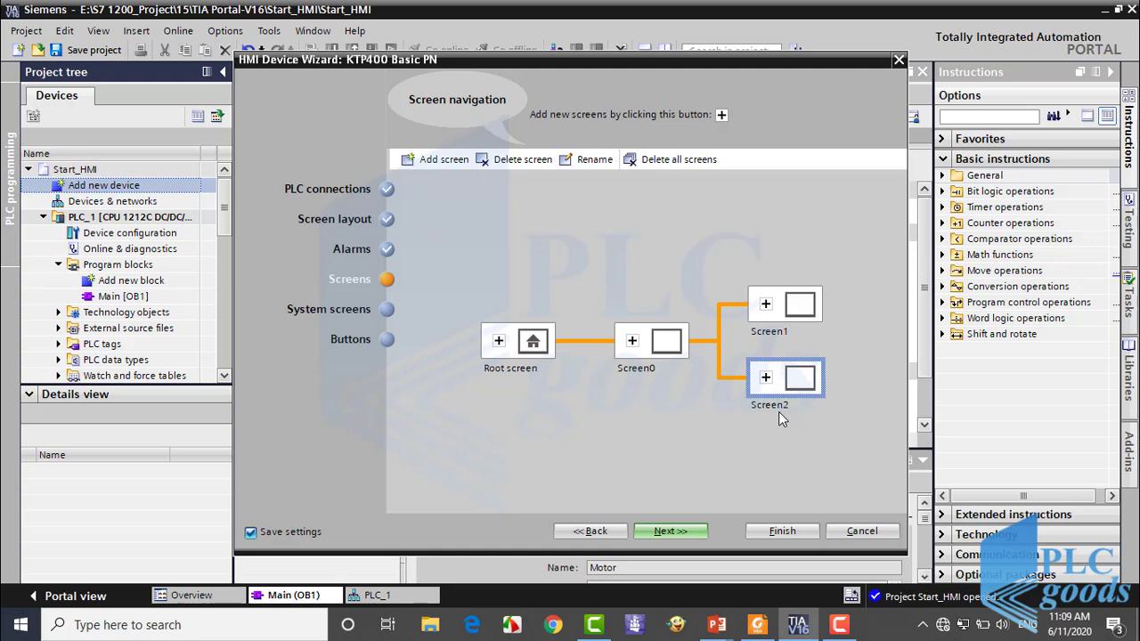
Enable system screens: PLC diagnostics, project information, user administration, system information and operating modes
{"action": "left_click", "coordinate": [675, 531]}
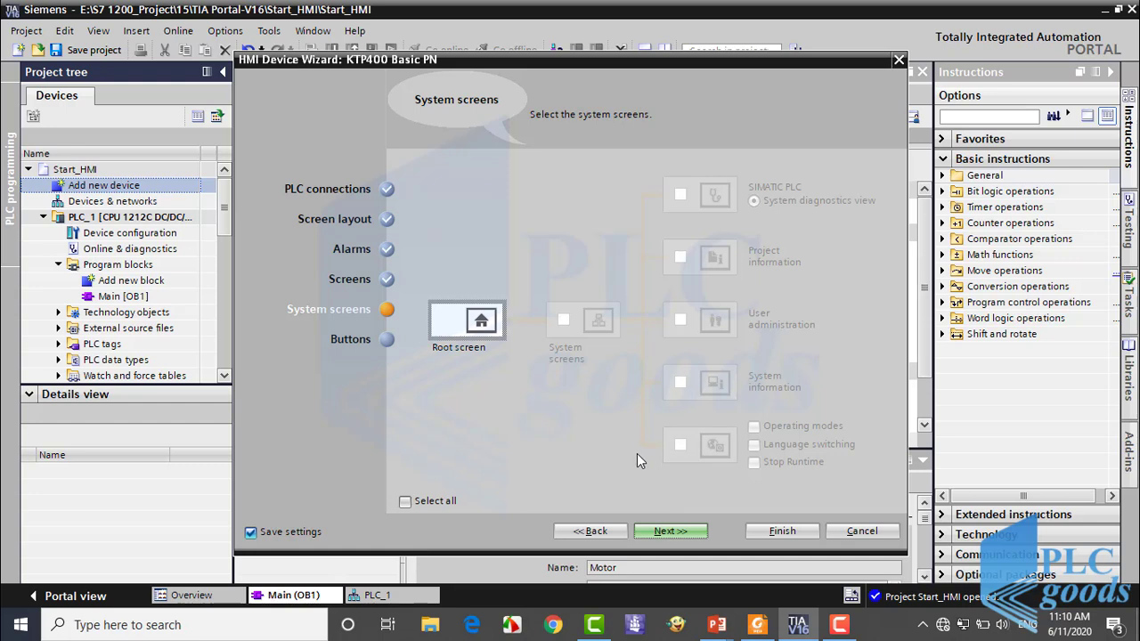
{"action": "left_click", "coordinate": [565, 323]}
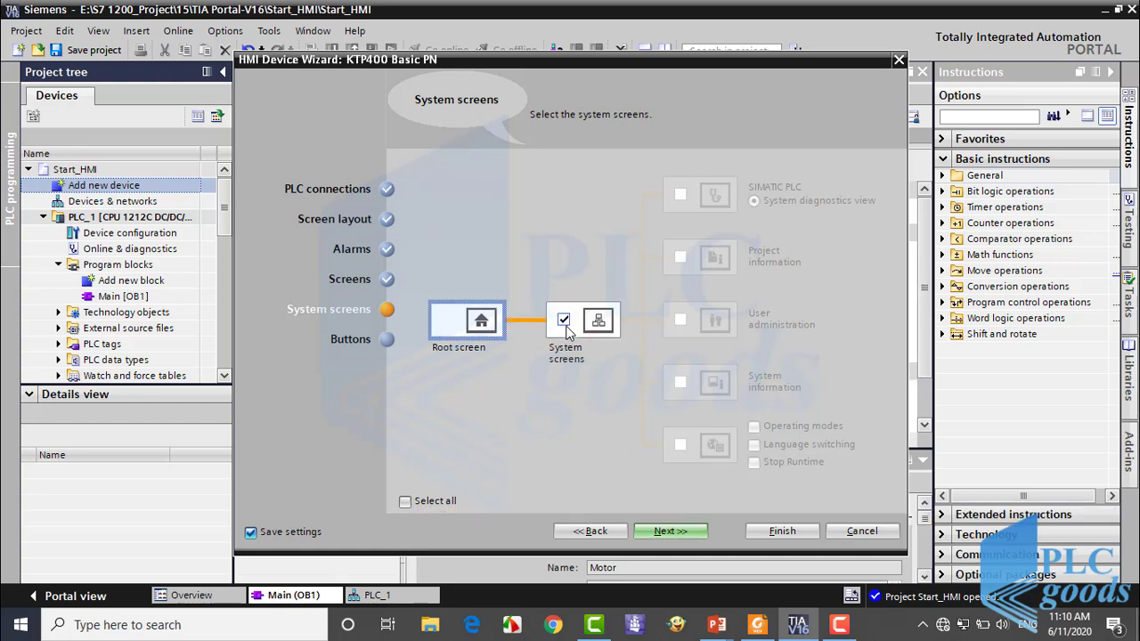
{"action": "left_click", "coordinate": [680, 196]}
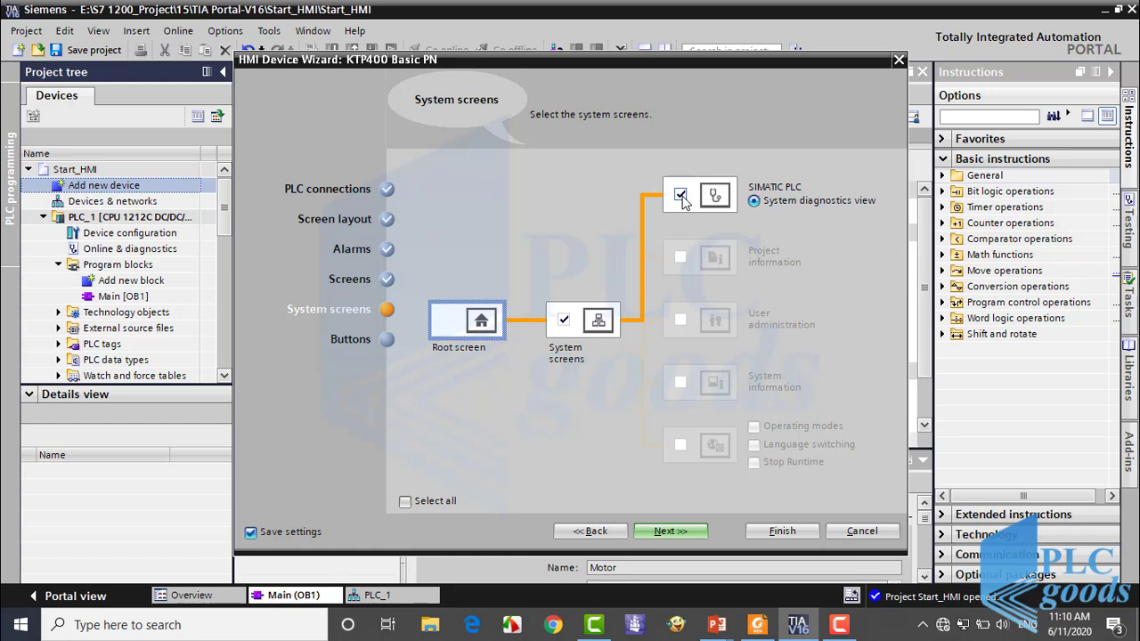
{"action": "left_click", "coordinate": [680, 259]}
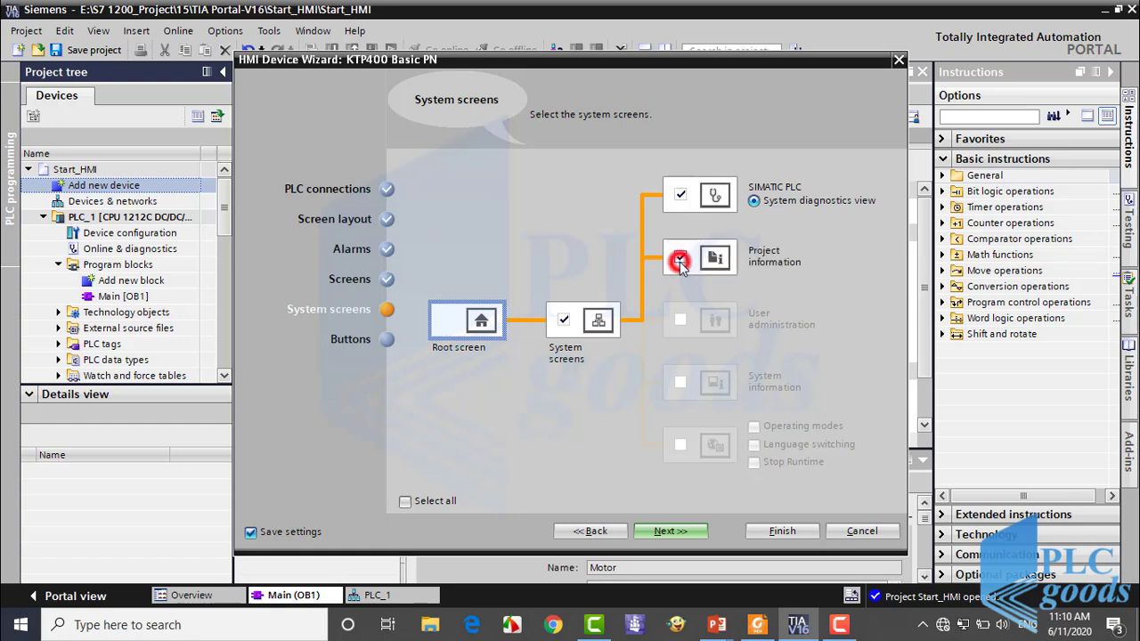
{"action": "left_click", "coordinate": [682, 322]}
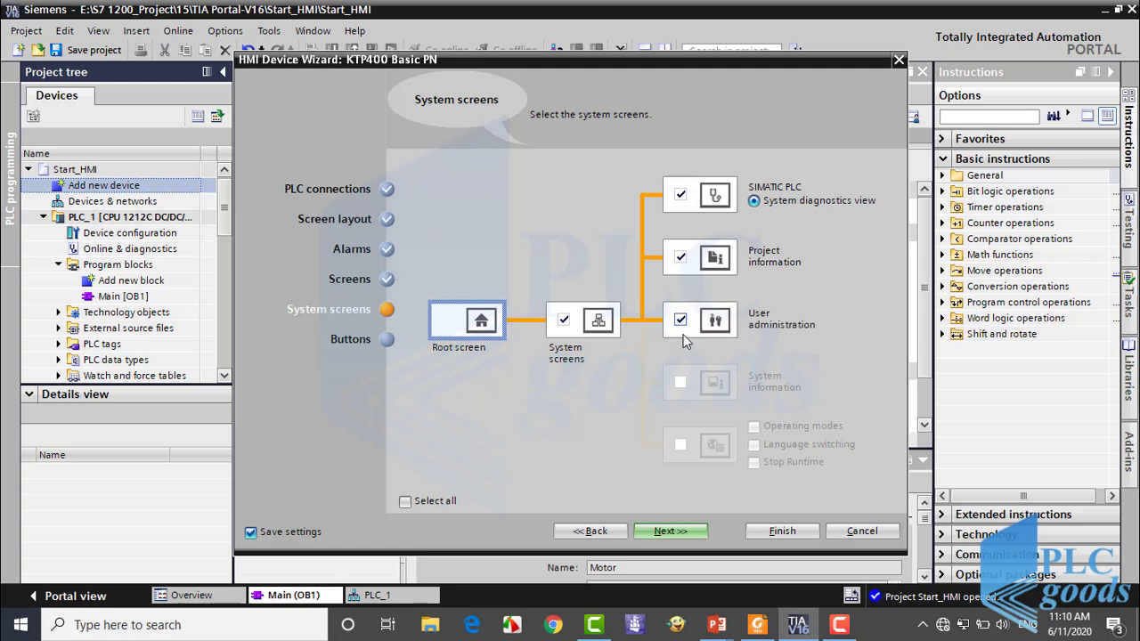
{"action": "left_click", "coordinate": [680, 383]}
{"action": "left_click", "coordinate": [681, 445]}
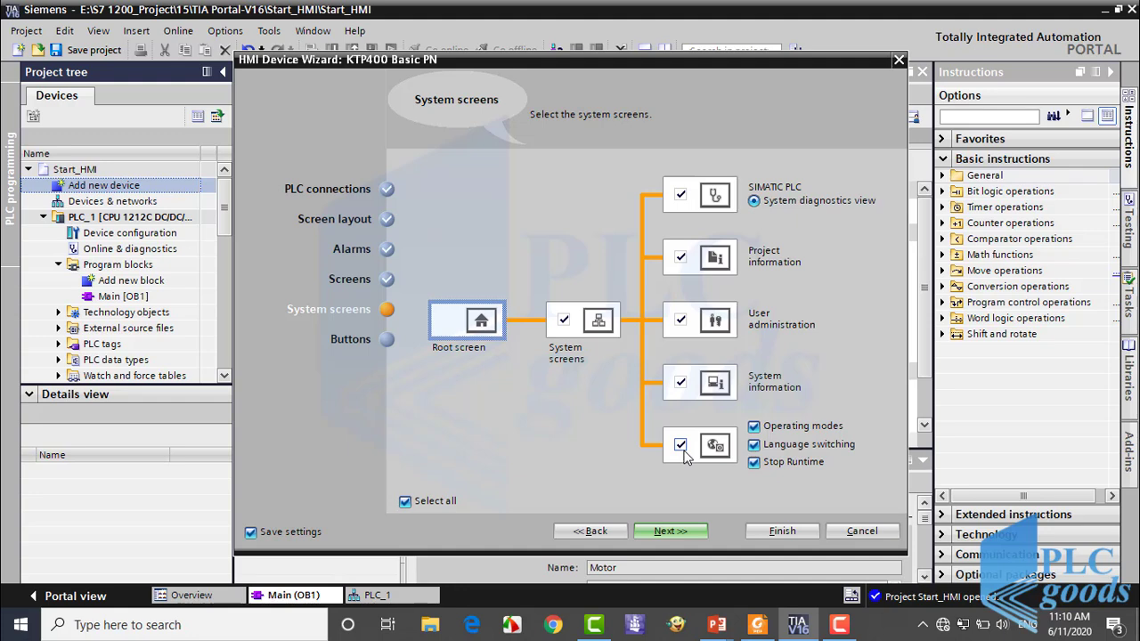
On the Buttons page, keep only the bottom button area after trying left and right
{"action": "left_click", "coordinate": [670, 532]}
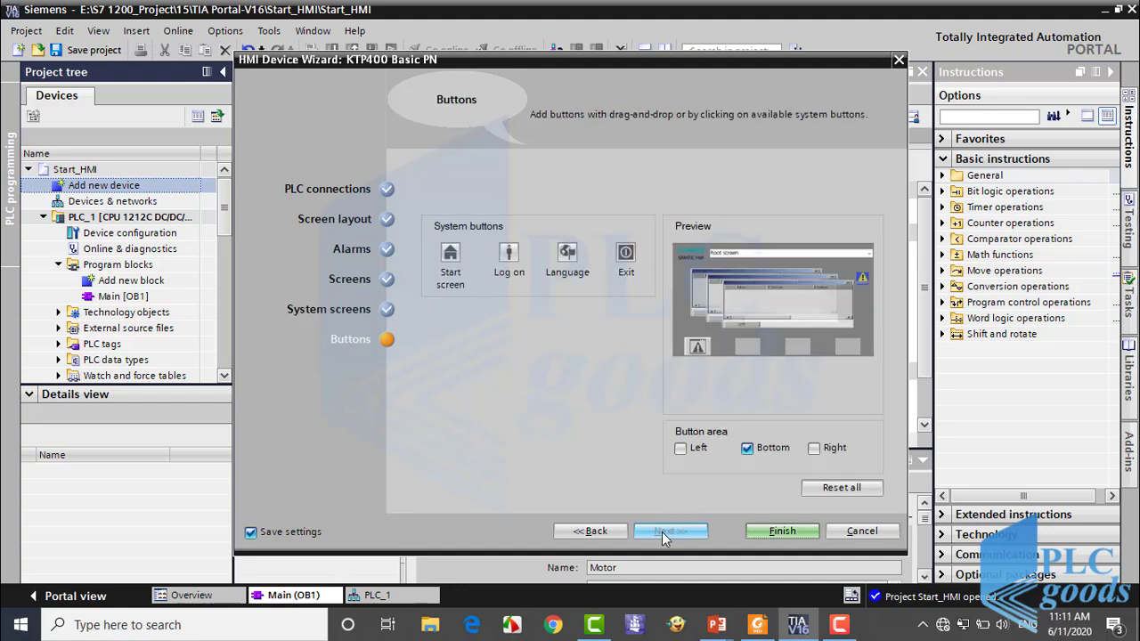
{"action": "left_click", "coordinate": [682, 448]}
{"action": "left_click", "coordinate": [815, 448]}
{"action": "left_click", "coordinate": [760, 453]}
Place Exit, Language and Start screen buttons in the bottom bar and finish the wizard
{"action": "left_click_drag", "start_coordinate": [626, 252], "coordinate": [847, 347]}
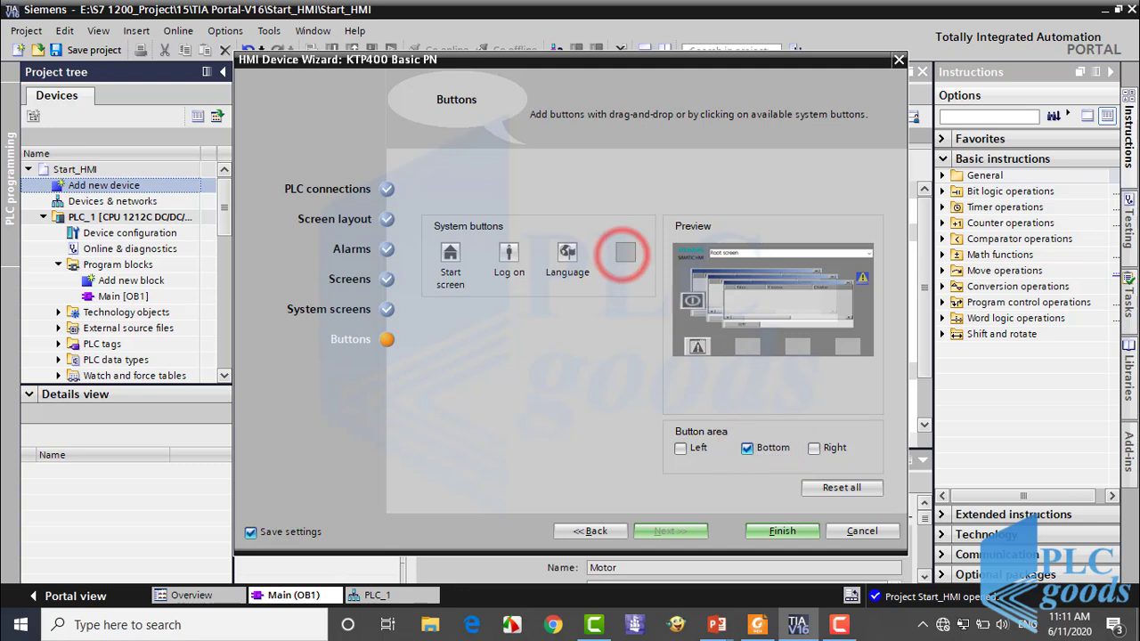
{"action": "left_click", "coordinate": [567, 258]}
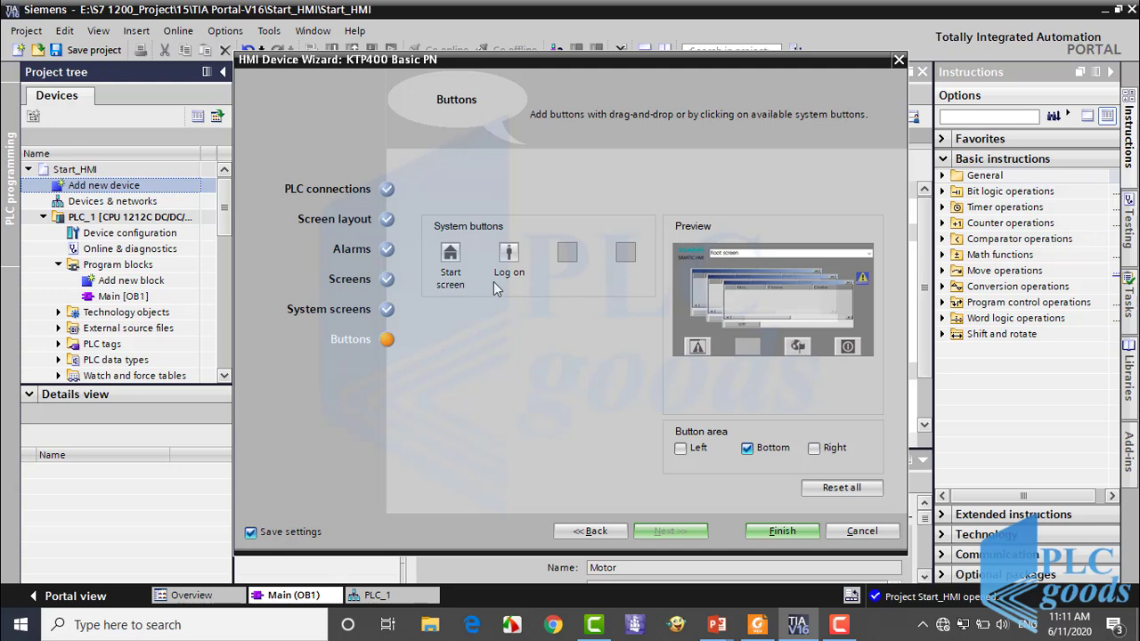
{"action": "left_click", "coordinate": [451, 259]}
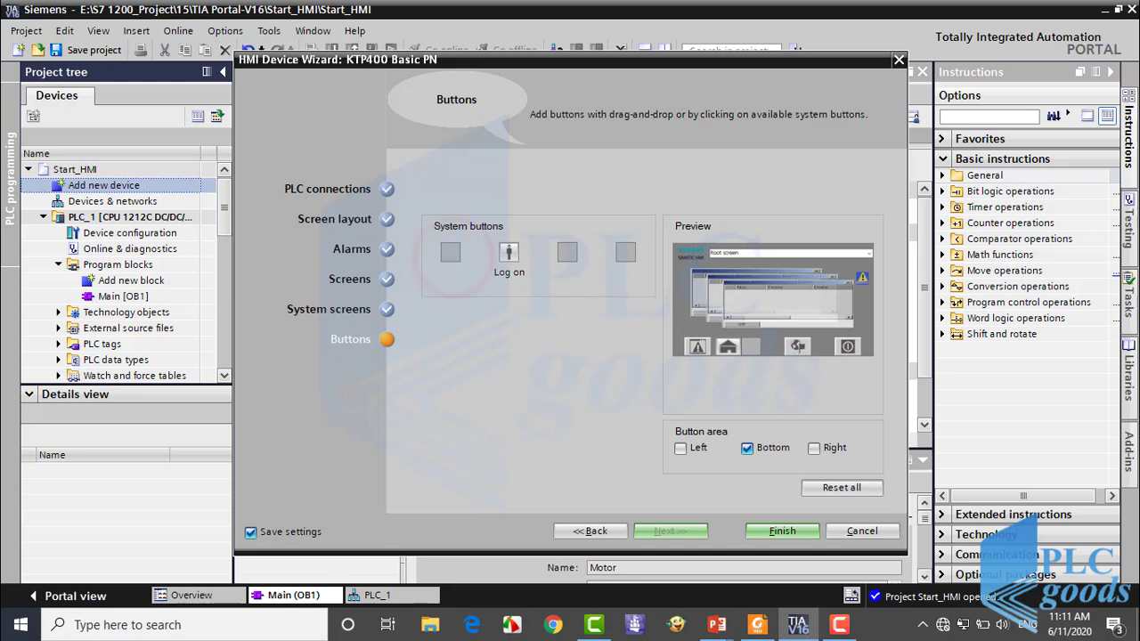
{"action": "left_click", "coordinate": [697, 450]}
{"action": "left_click", "coordinate": [700, 450]}
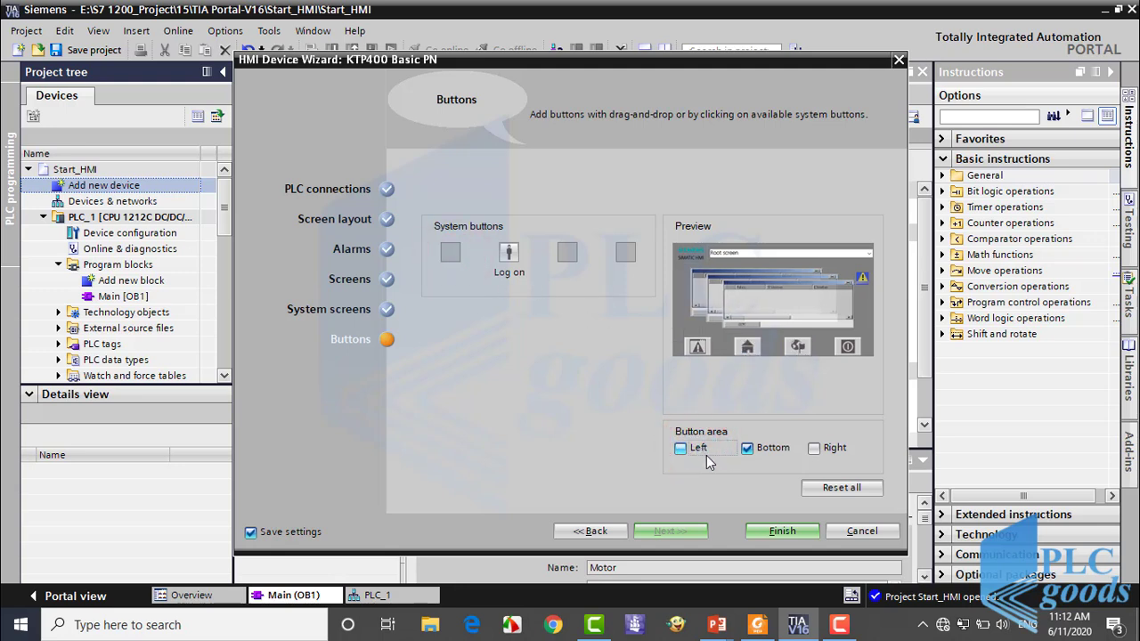
{"action": "left_click", "coordinate": [773, 531]}
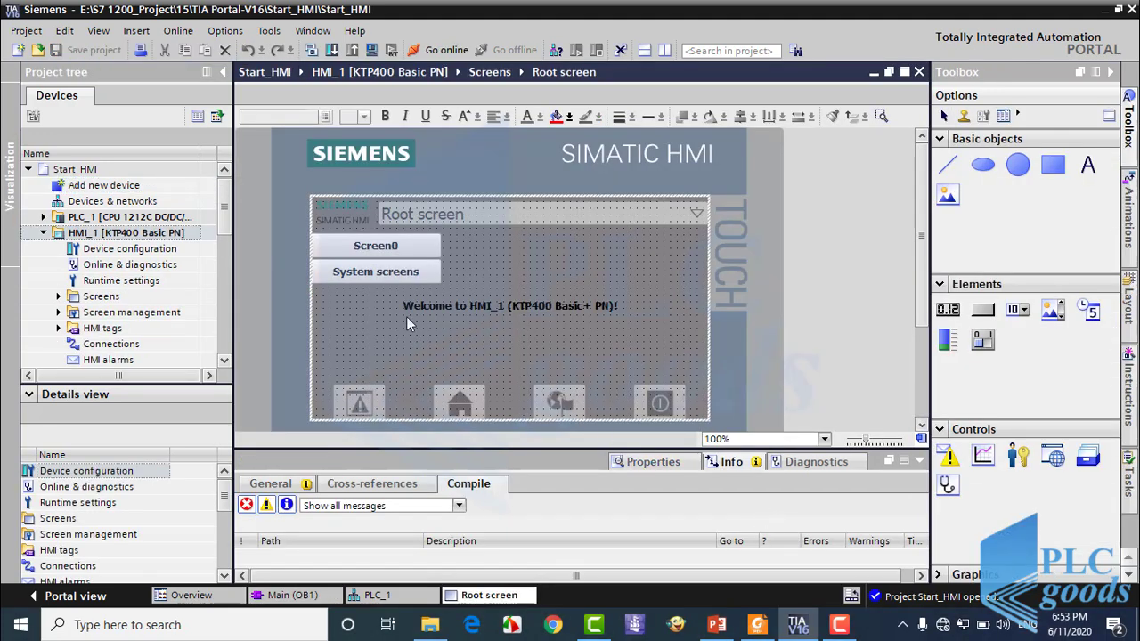
Expand HMI_1 > Screens to list Screen0–Screen2 and system screens, selecting Root screen
{"action": "left_click", "coordinate": [80, 230]}
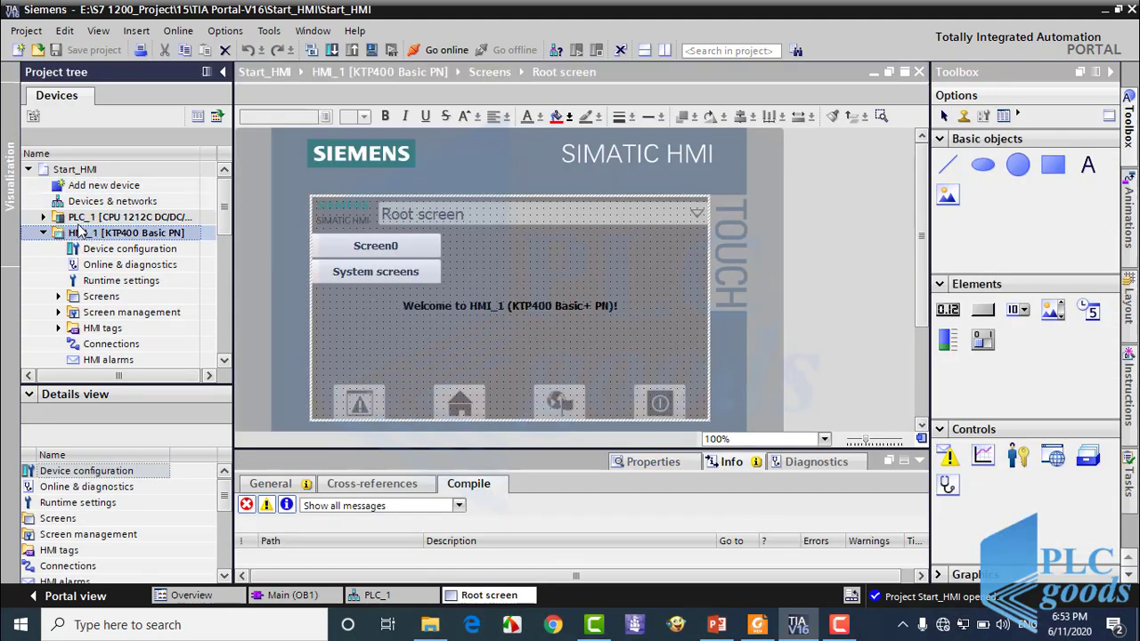
{"action": "left_click", "coordinate": [43, 233]}
{"action": "left_click", "coordinate": [59, 297]}
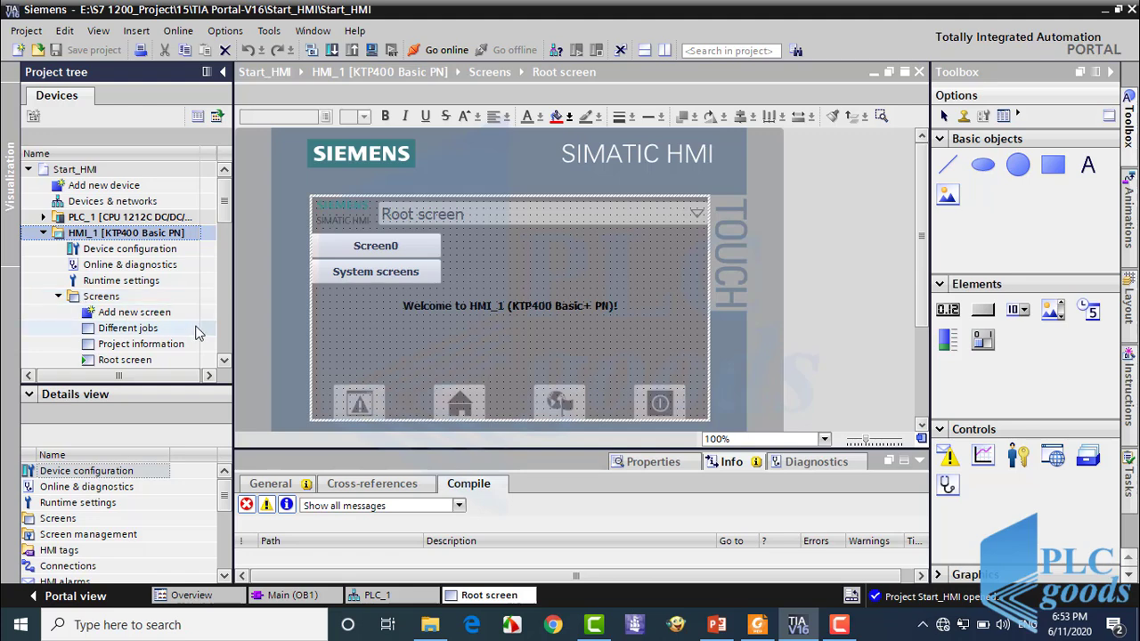
{"action": "left_click", "coordinate": [223, 360]}
{"action": "left_click", "coordinate": [226, 360]}
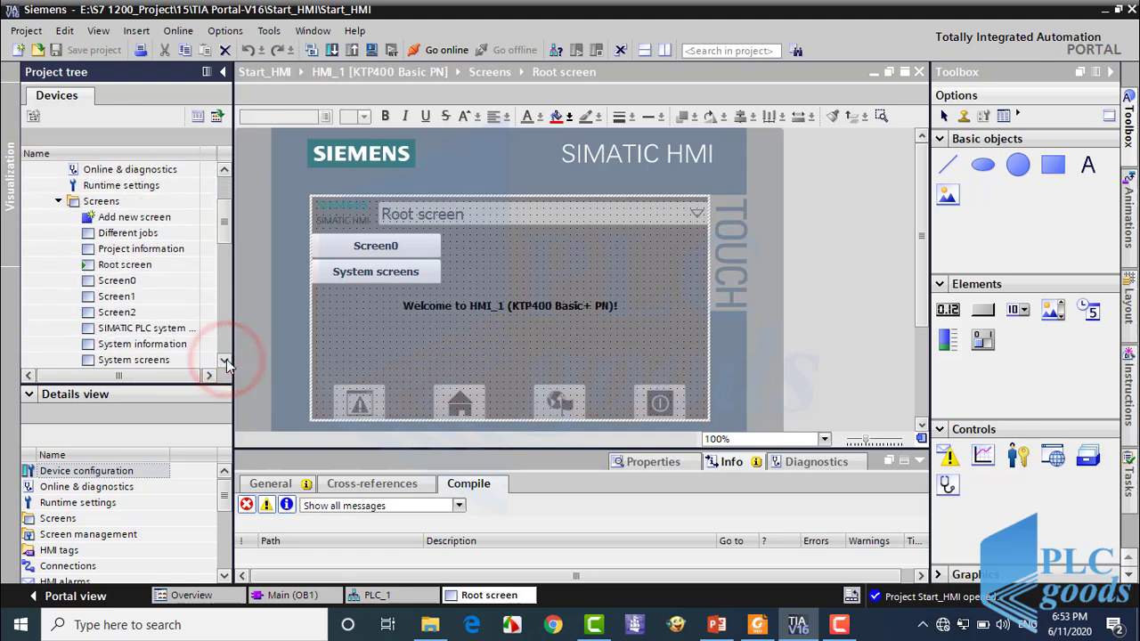
{"action": "left_click", "coordinate": [123, 249]}
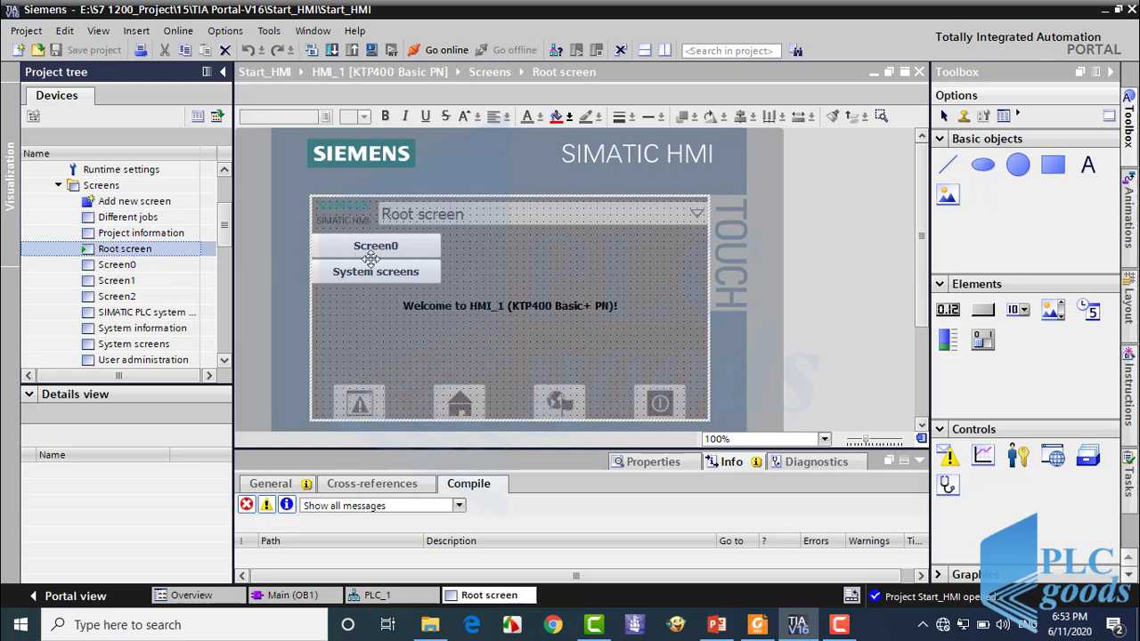
Preview Screen0, Screen1, PLC system diagnostics, User administration and System information screens
{"action": "double_click", "coordinate": [123, 264]}
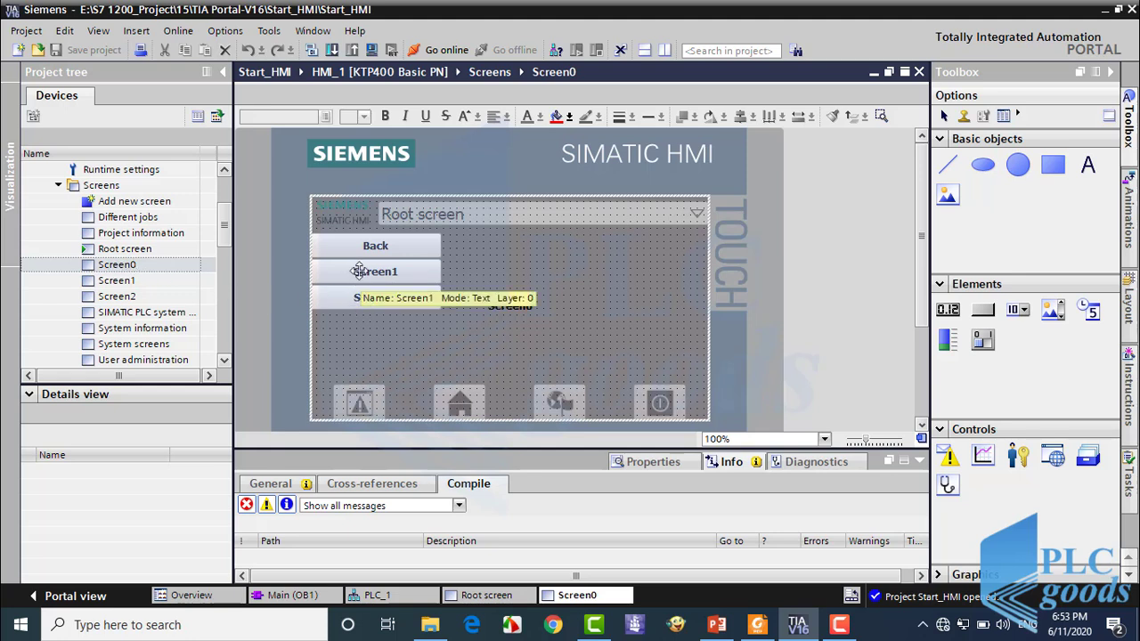
{"action": "double_click", "coordinate": [135, 281]}
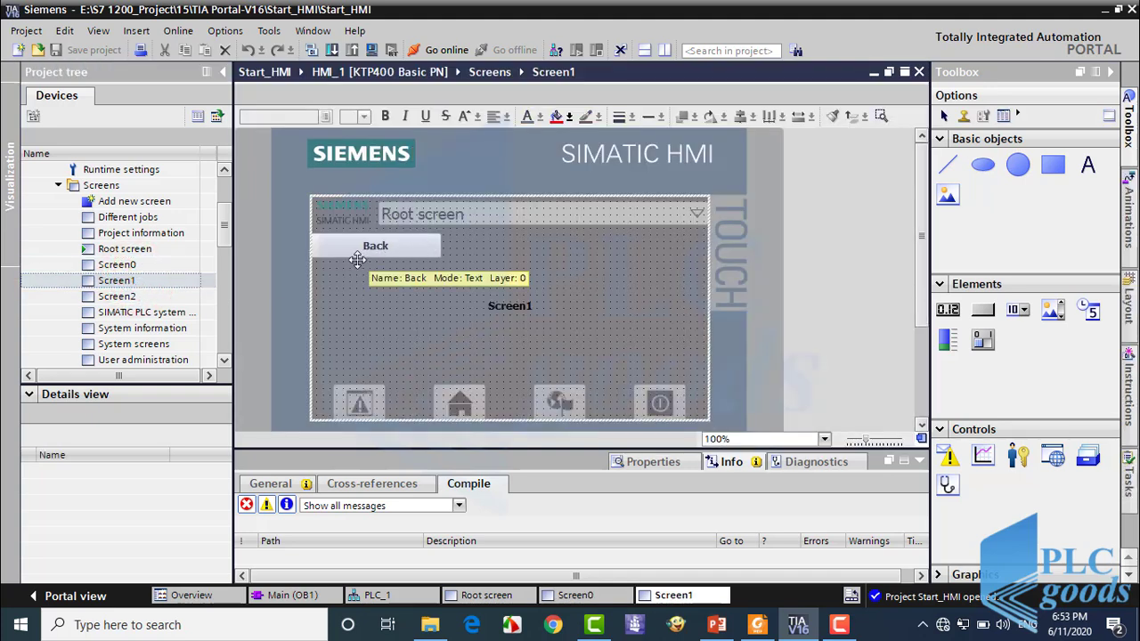
{"action": "left_click_drag", "start_coordinate": [228, 246], "coordinate": [268, 264]}
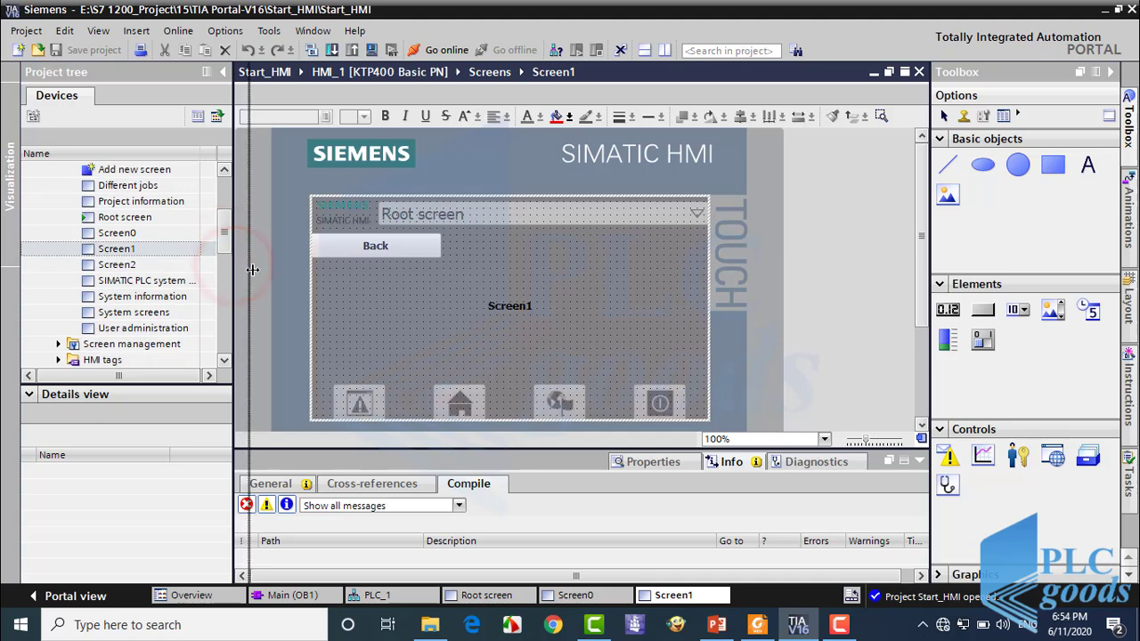
{"action": "double_click", "coordinate": [161, 283]}
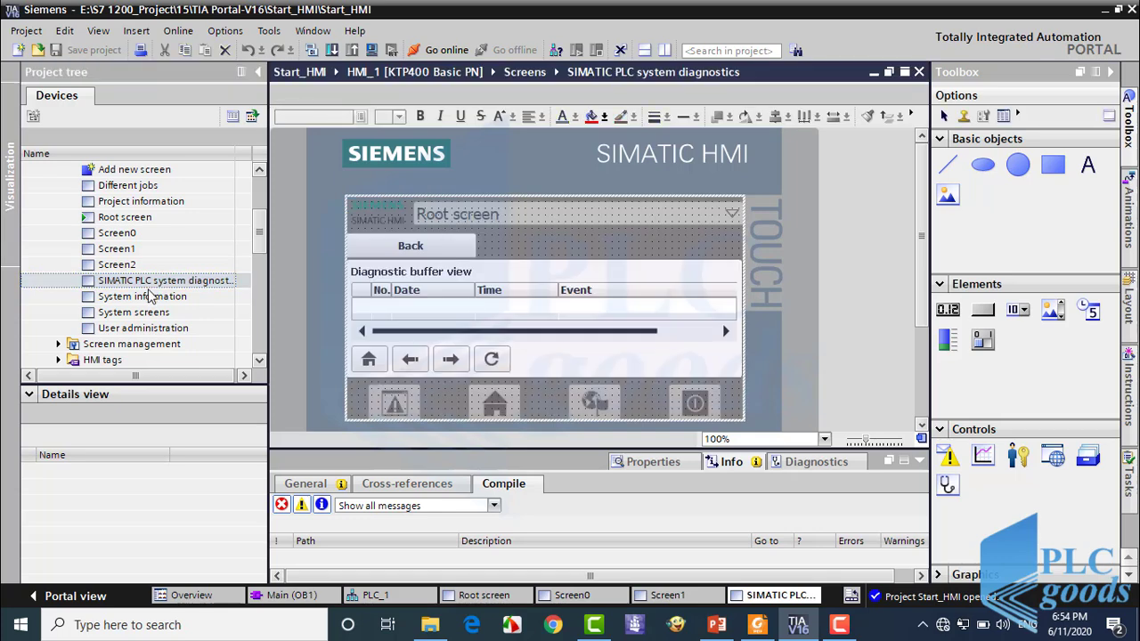
{"action": "left_click", "coordinate": [134, 313]}
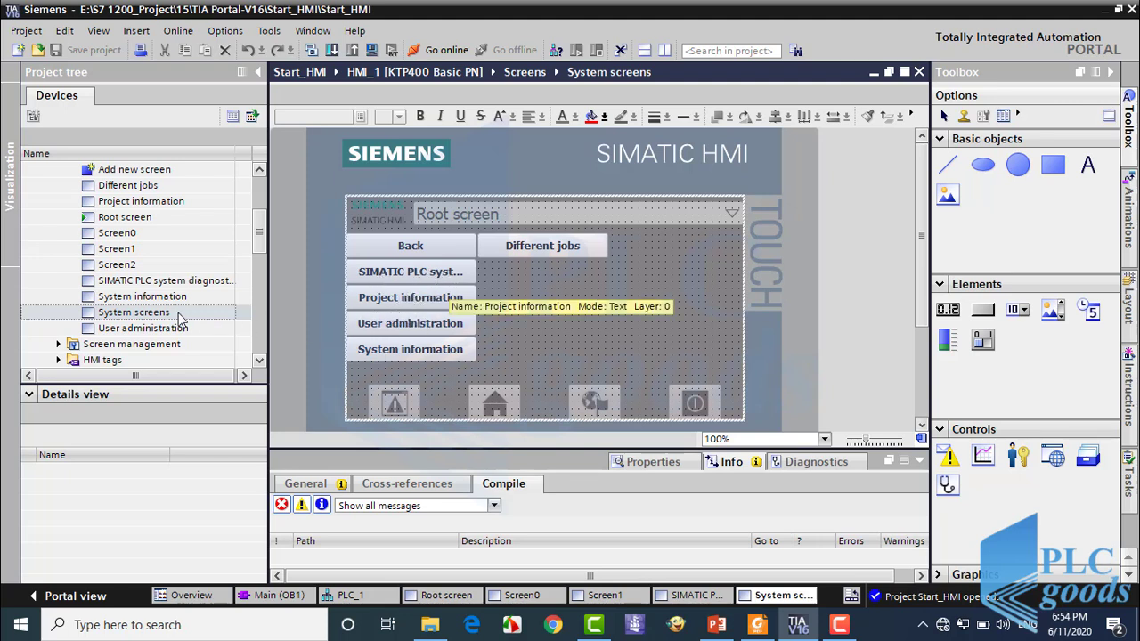
{"action": "left_click", "coordinate": [138, 328]}
{"action": "double_click", "coordinate": [138, 328]}
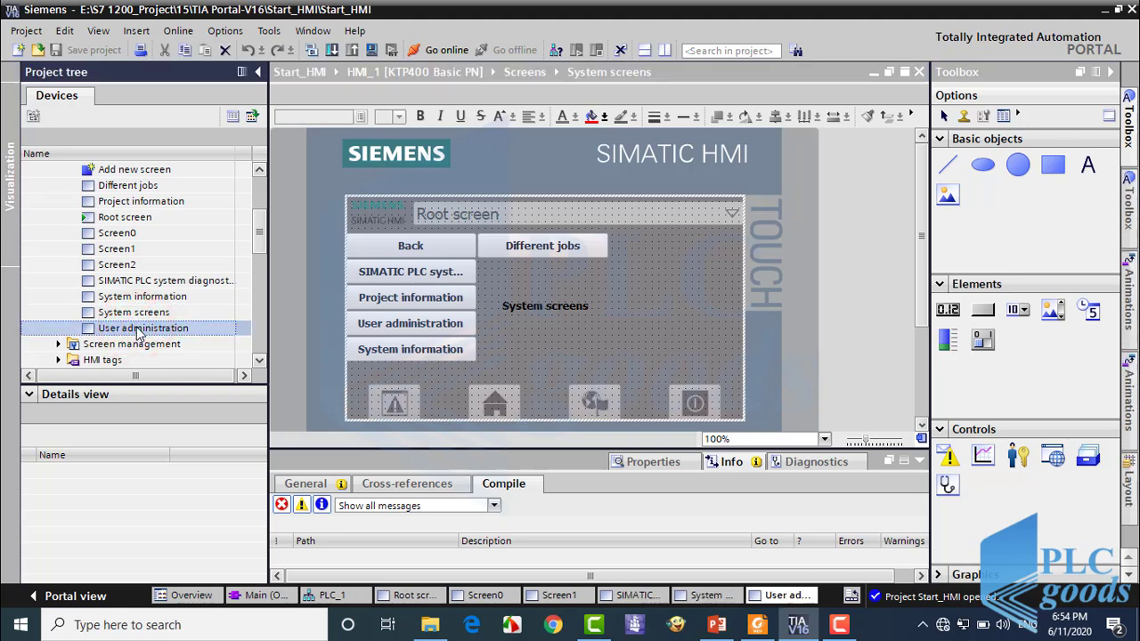
{"action": "double_click", "coordinate": [128, 299]}
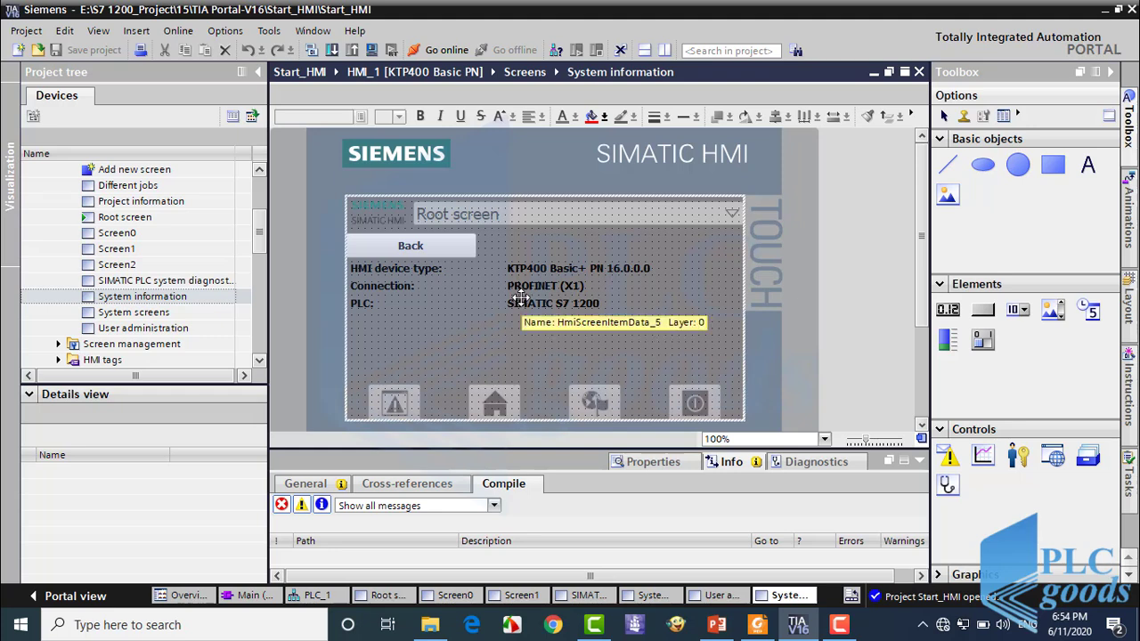
Close the System information, other system screen, Screen1 and Screen0 editors
{"action": "left_click", "coordinate": [921, 72]}
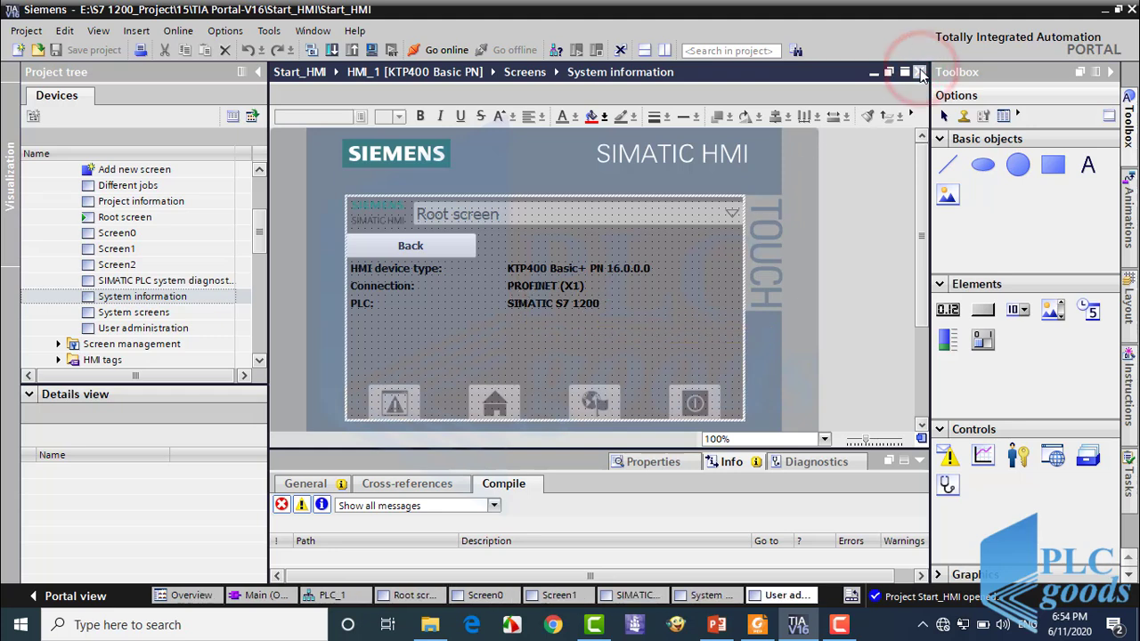
{"action": "left_click", "coordinate": [920, 72]}
{"action": "left_click", "coordinate": [920, 72]}
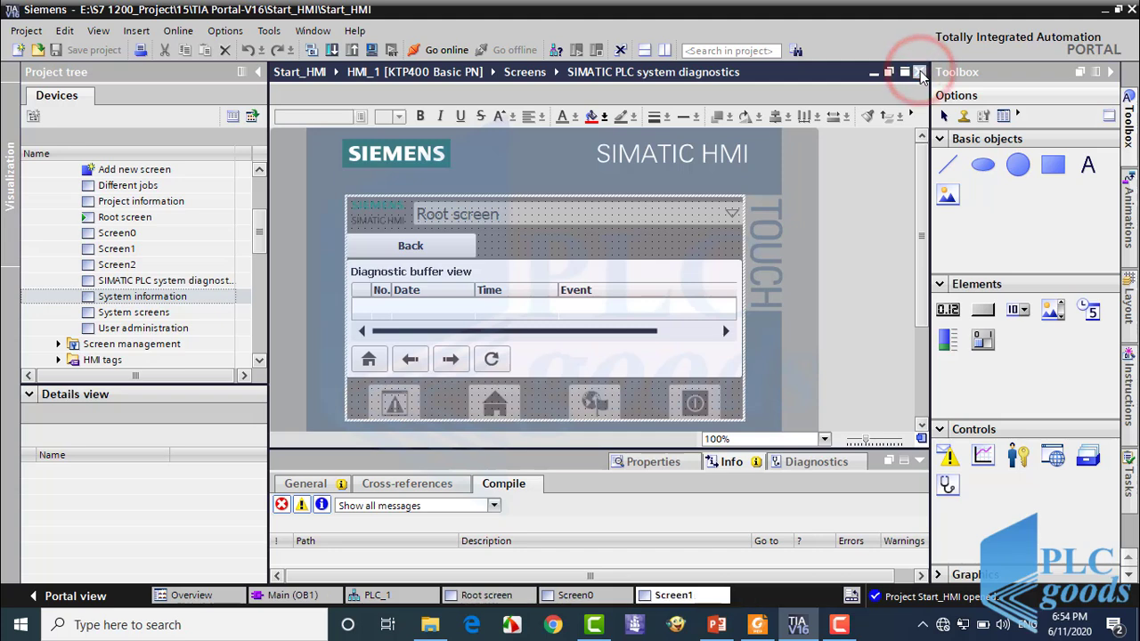
{"action": "left_click", "coordinate": [921, 72]}
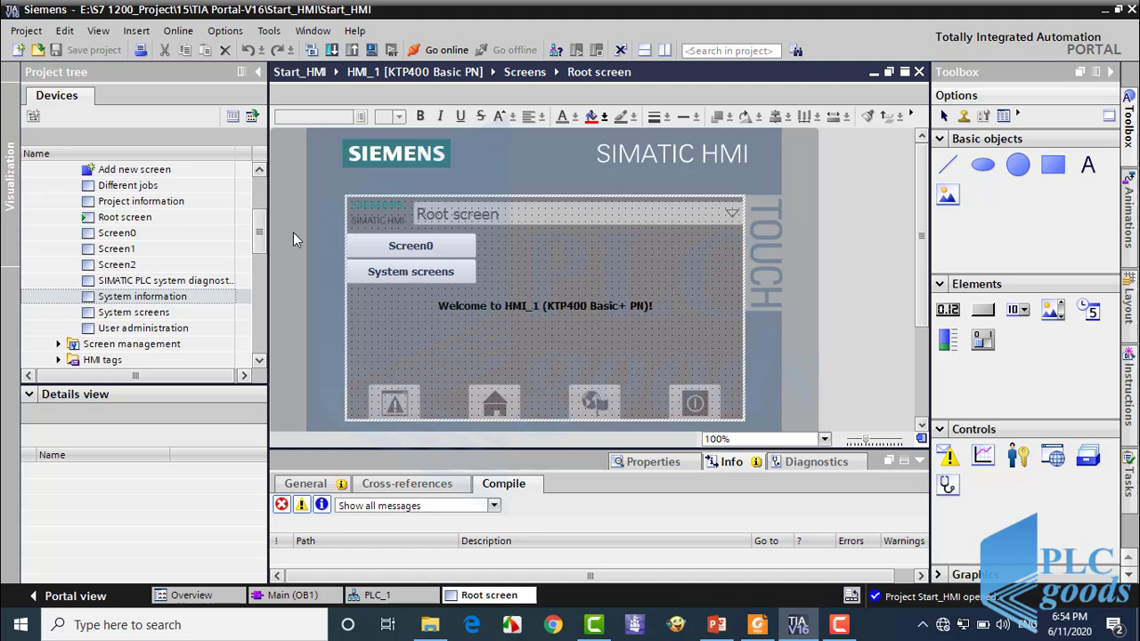
Open HMI_1's device configuration and show its PROFINET port's properties
{"action": "left_click_drag", "start_coordinate": [258, 225], "coordinate": [257, 202]}
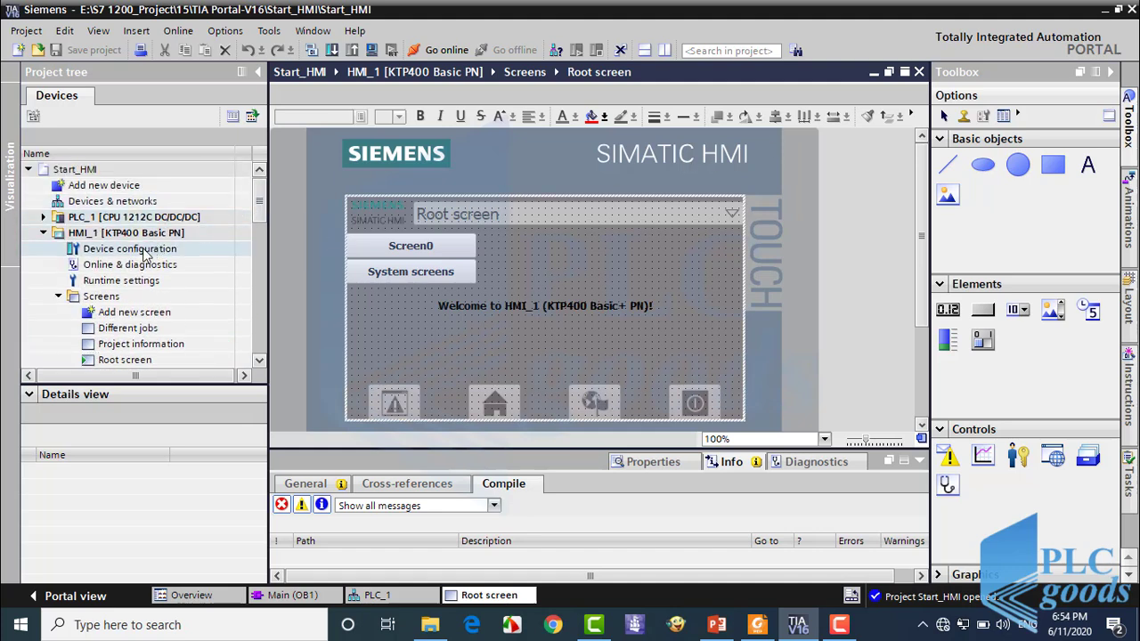
{"action": "left_click", "coordinate": [111, 250]}
{"action": "double_click", "coordinate": [111, 250]}
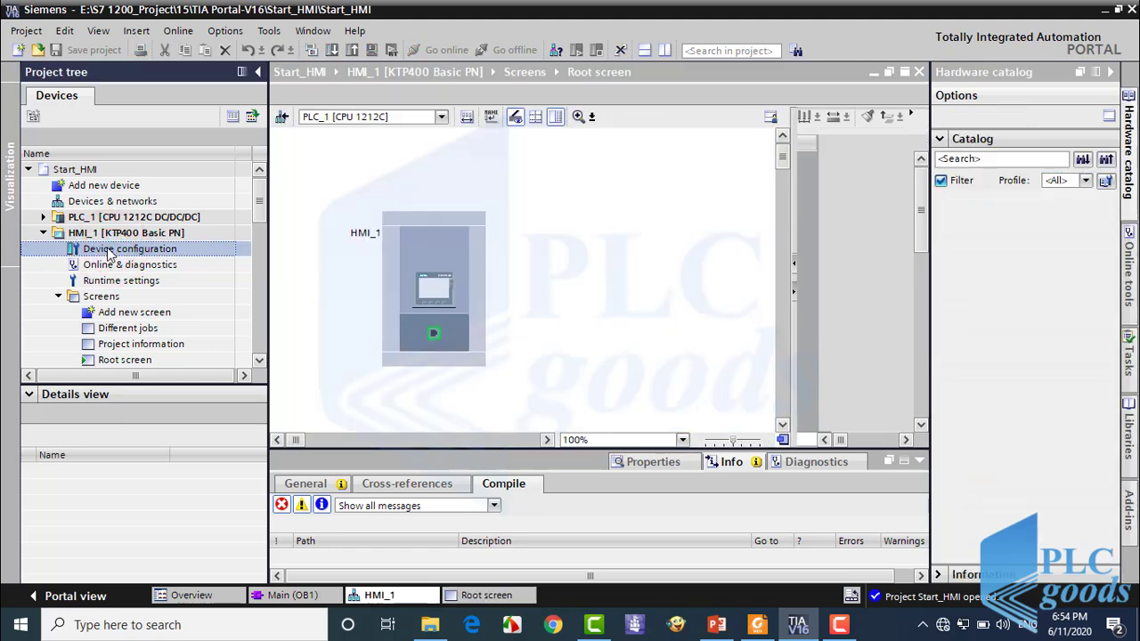
{"action": "left_click", "coordinate": [416, 304]}
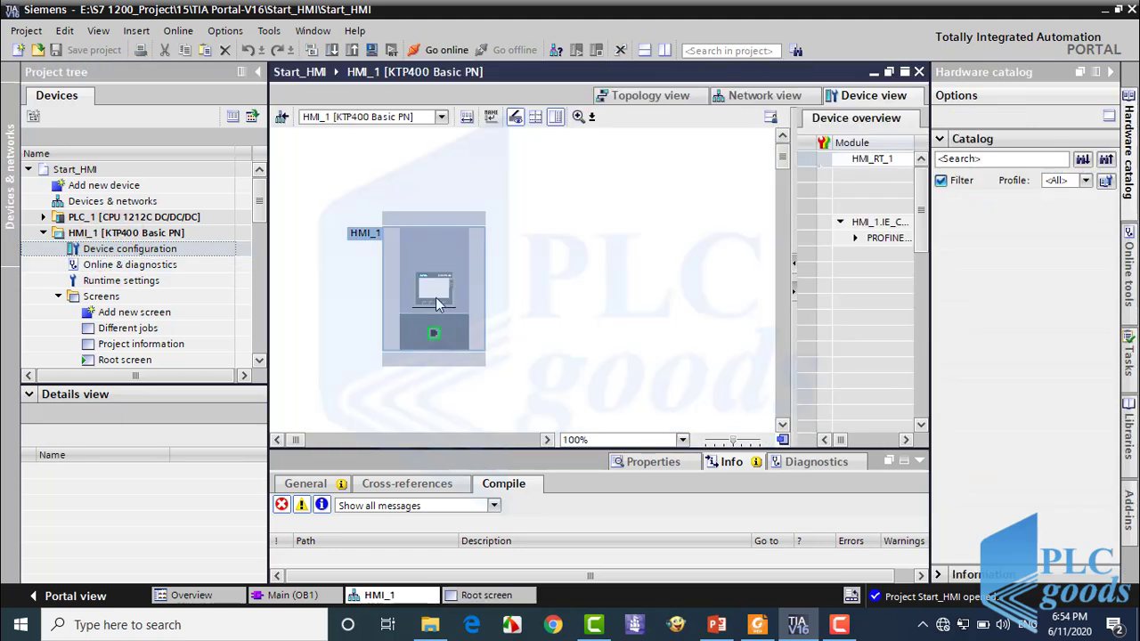
{"action": "left_click", "coordinate": [436, 300]}
{"action": "left_click", "coordinate": [437, 335]}
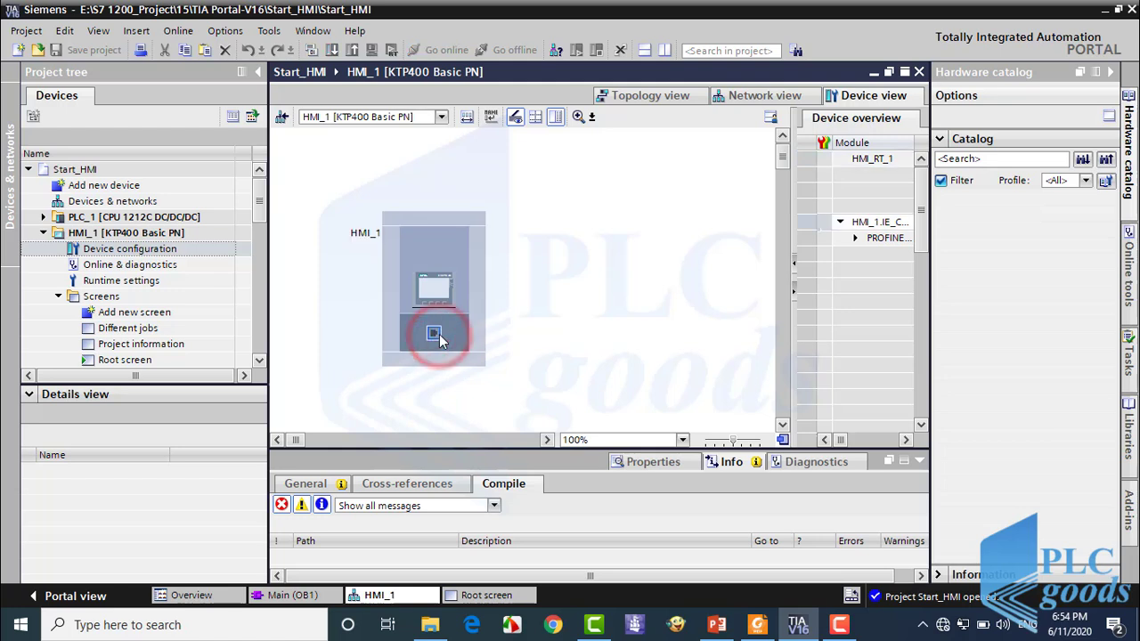
{"action": "left_click", "coordinate": [650, 469]}
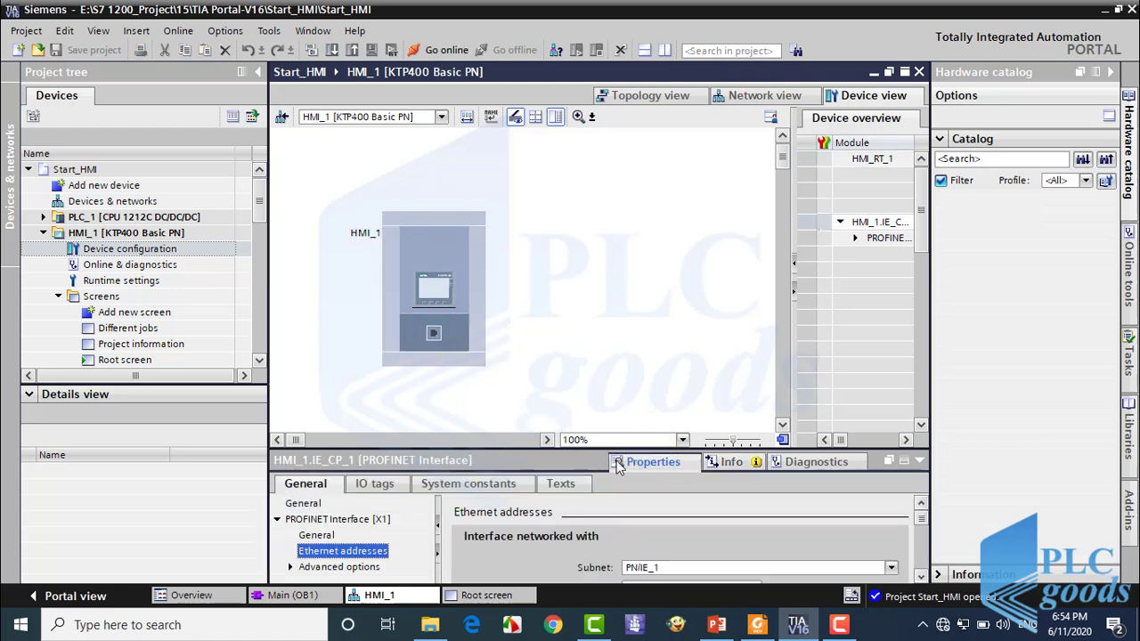
{"action": "left_click_drag", "start_coordinate": [580, 448], "coordinate": [588, 403]}
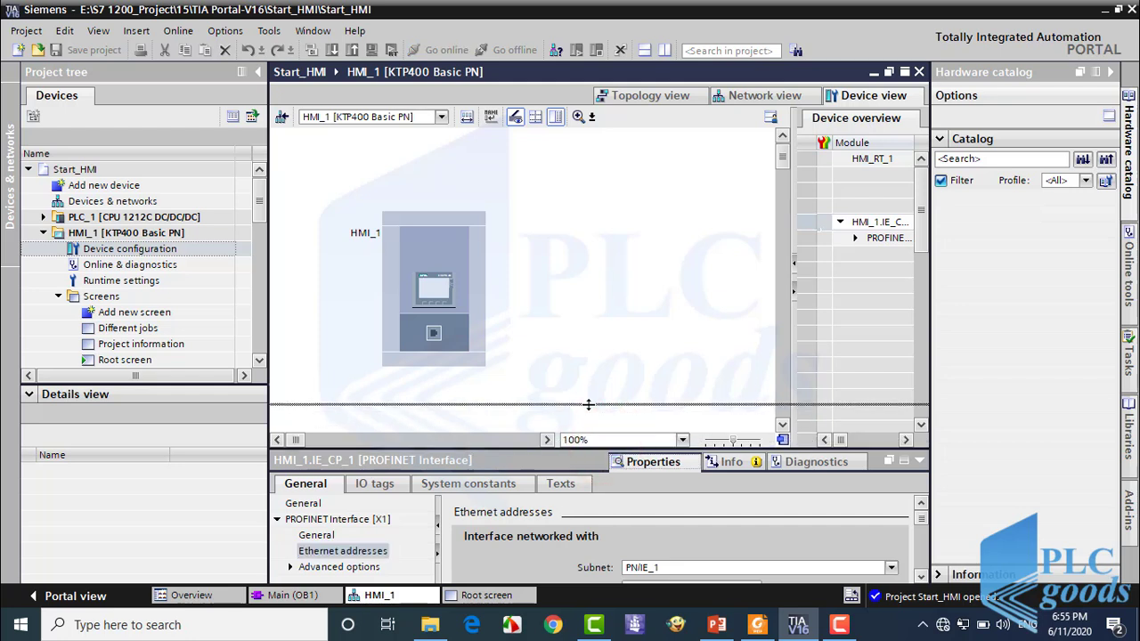
Network the HMI interface on subnet PN/IE_1, keeping IP address 192.168.0.2
{"action": "left_click", "coordinate": [343, 506]}
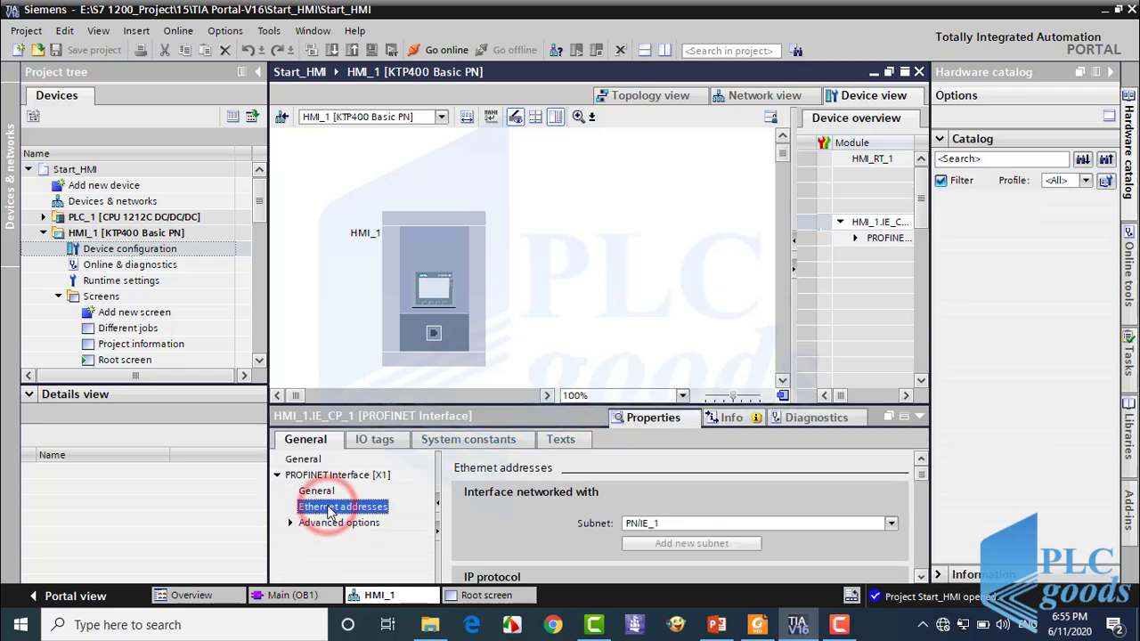
{"action": "left_click", "coordinate": [668, 525]}
{"action": "left_click", "coordinate": [641, 550]}
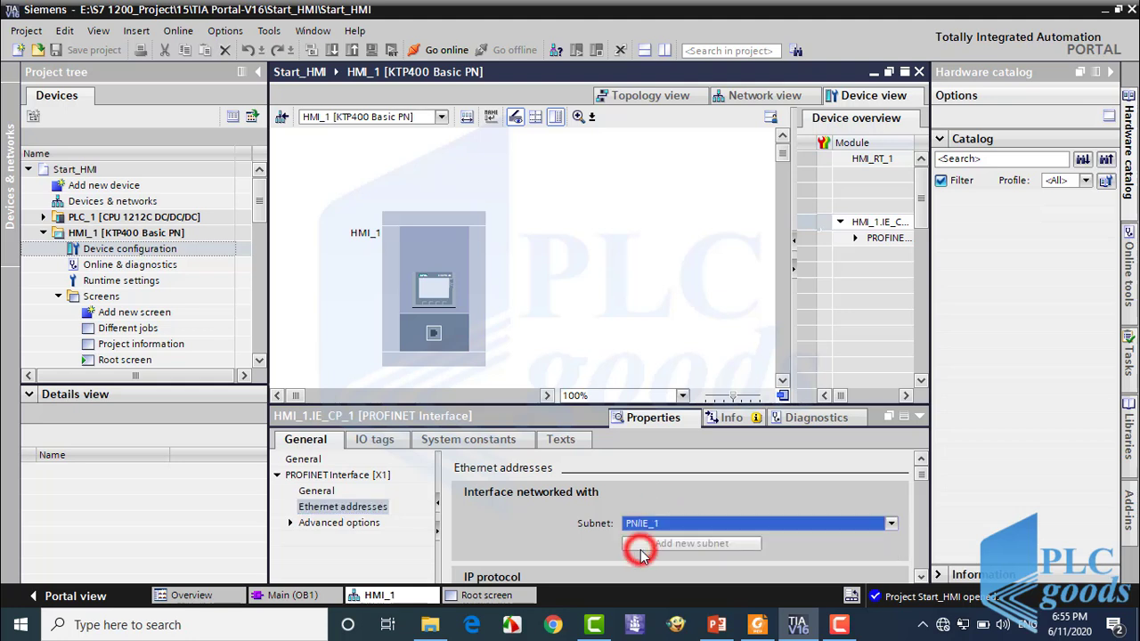
{"action": "scroll", "coordinate": [900, 561], "scroll_direction": "down", "scroll_amount": 1}
{"action": "scroll", "coordinate": [886, 545], "scroll_direction": "down", "scroll_amount": 4}
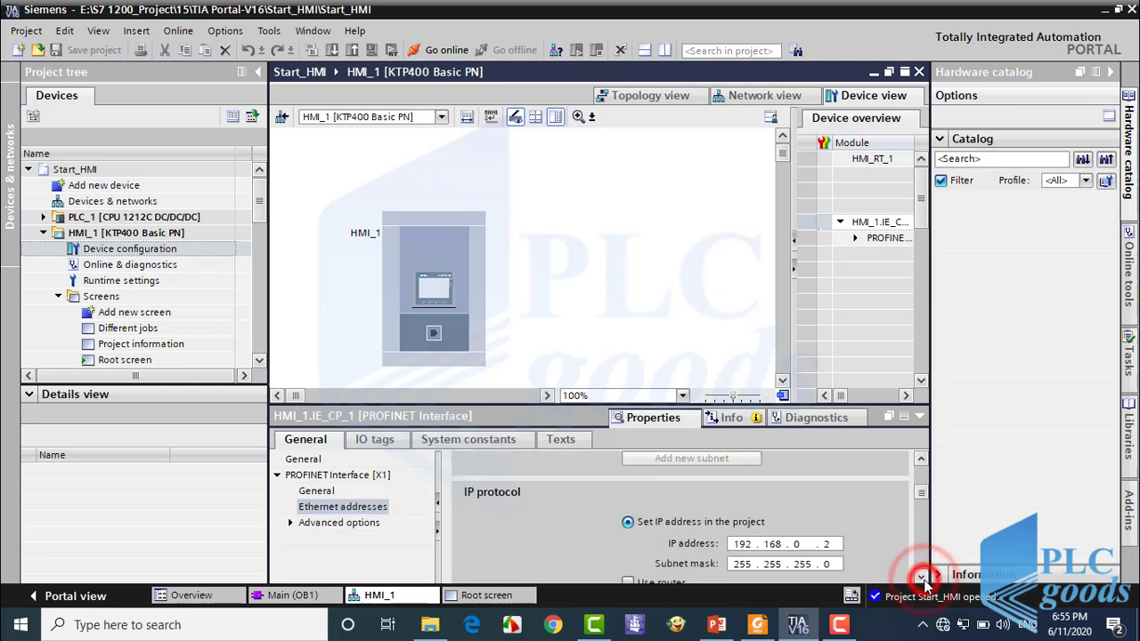
{"action": "double_click", "coordinate": [828, 482]}
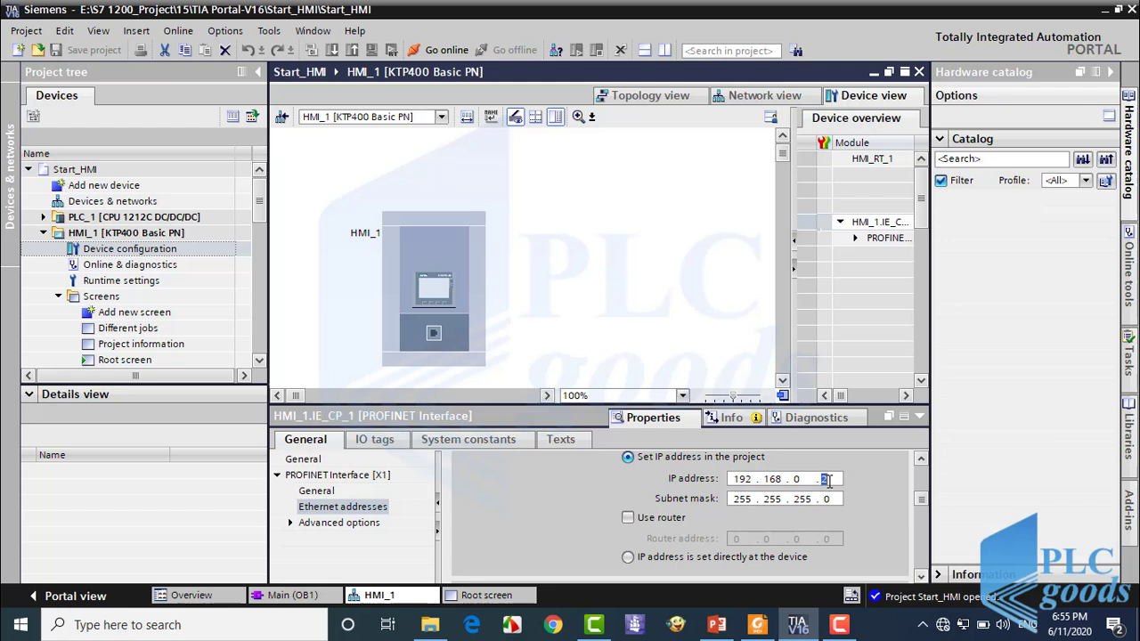
{"action": "left_click", "coordinate": [821, 479]}
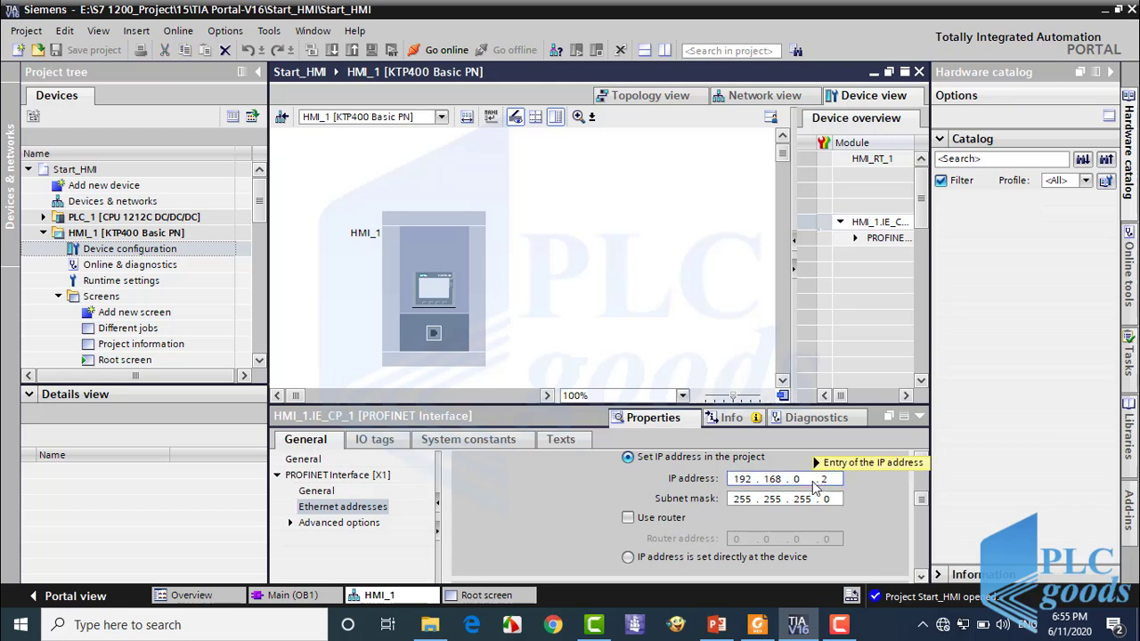
{"action": "left_click", "coordinate": [59, 218]}
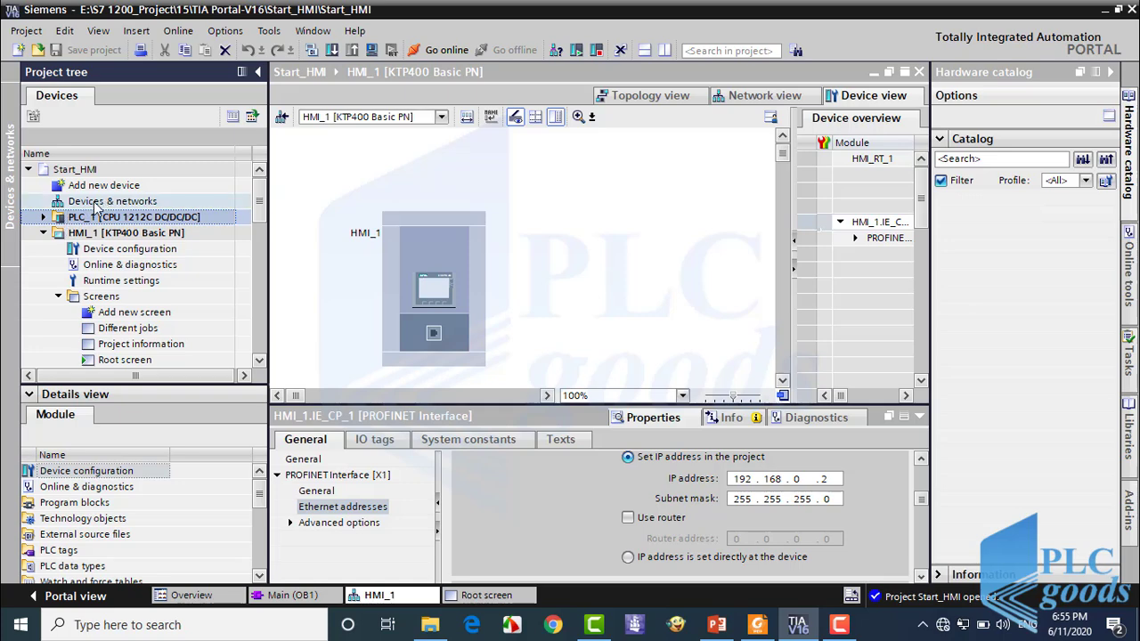
In the network view, delete HMI_1's PN/IE_1 connection and link its port to PLC_1
{"action": "double_click", "coordinate": [96, 203]}
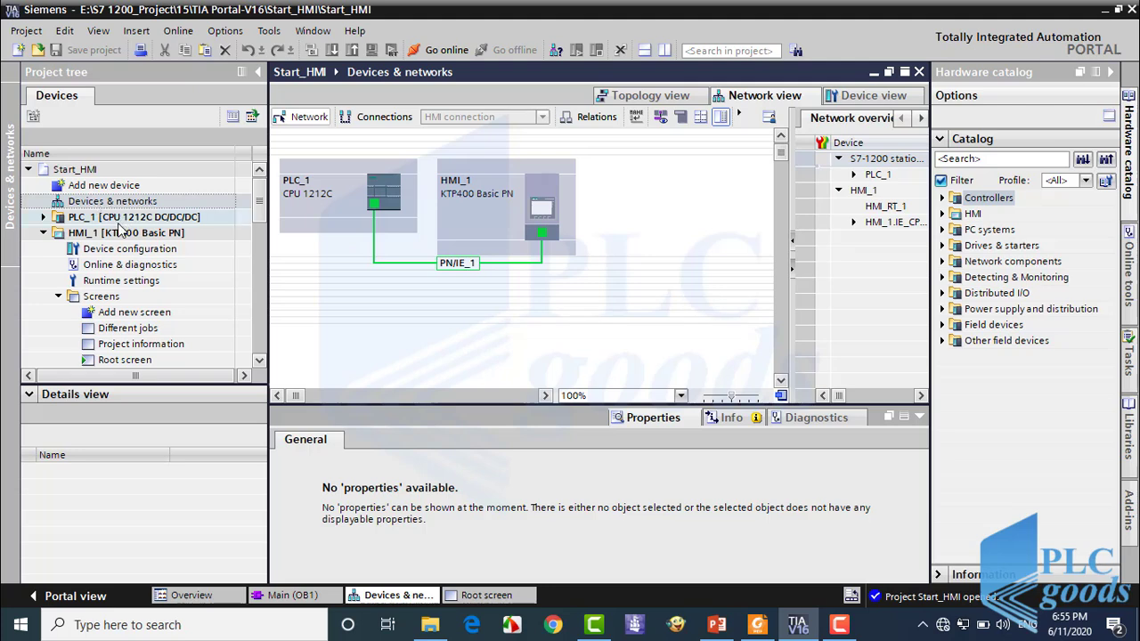
{"action": "left_click", "coordinate": [100, 232]}
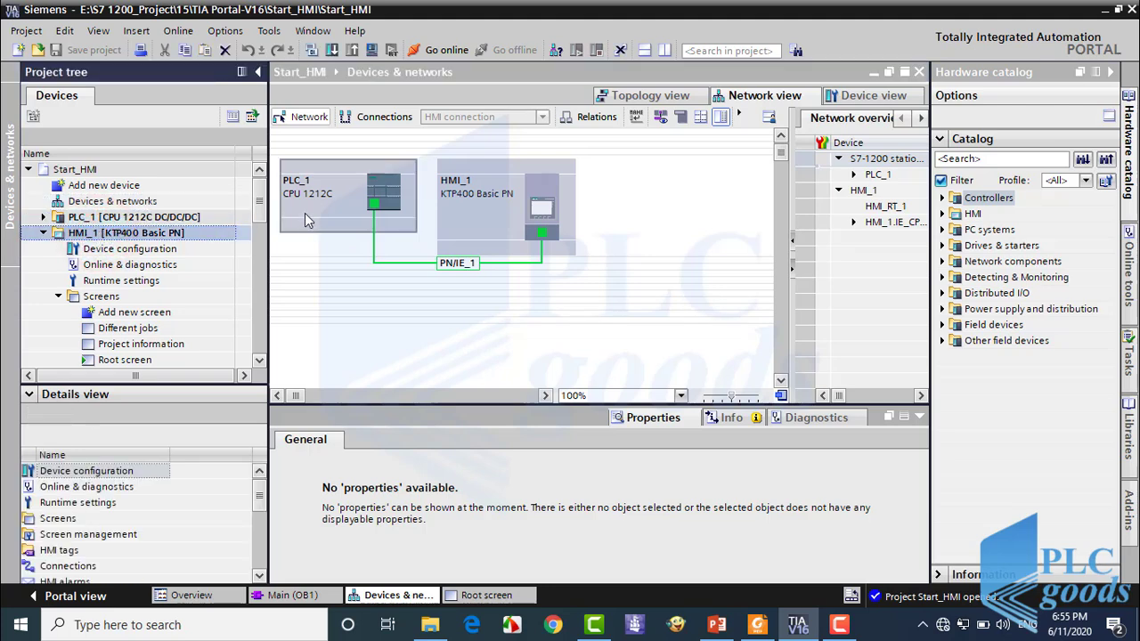
{"action": "left_click", "coordinate": [300, 184]}
{"action": "left_click", "coordinate": [454, 182]}
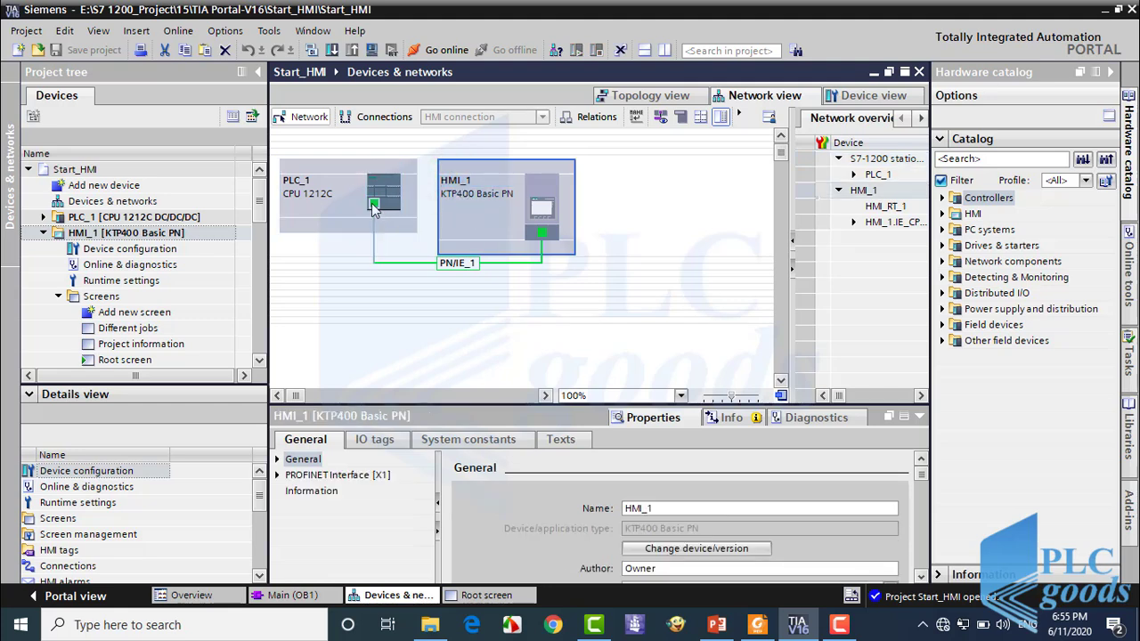
{"action": "left_click", "coordinate": [467, 263]}
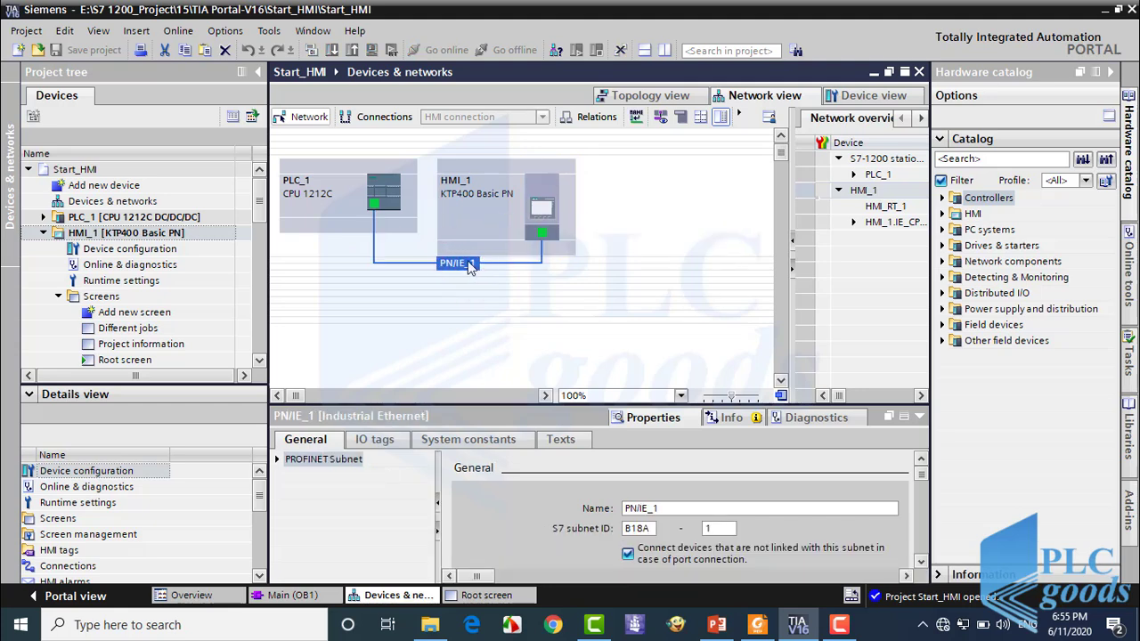
{"action": "key", "text": "Delete"}
{"action": "left_click", "coordinate": [608, 357]}
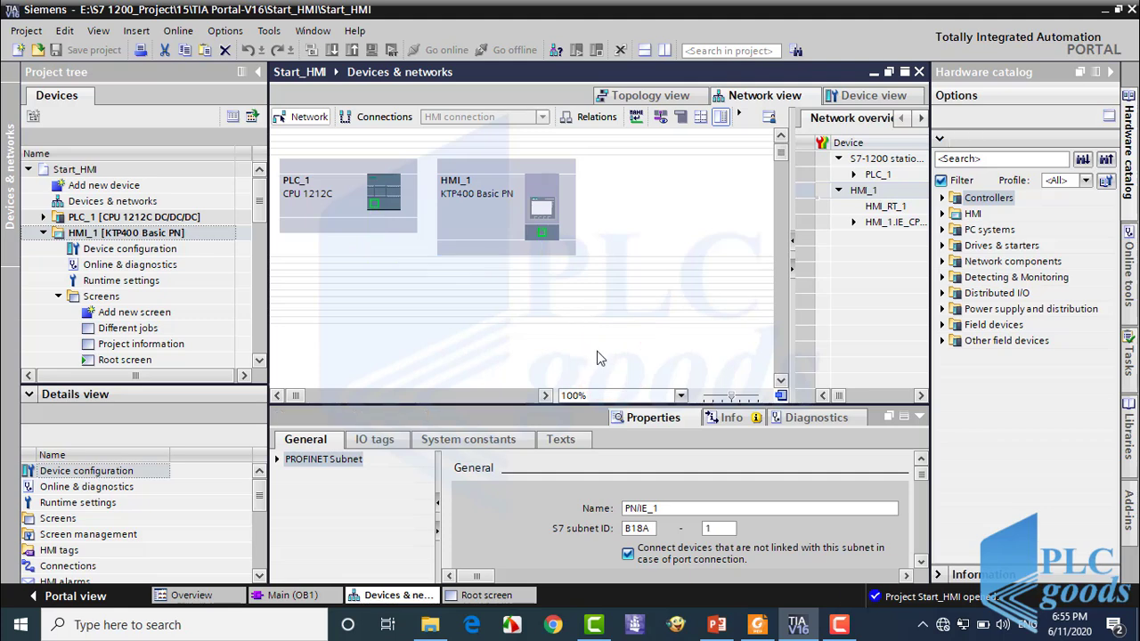
{"action": "left_click", "coordinate": [542, 234]}
{"action": "mouse_move", "coordinate": [543, 234]}
{"action": "left_mouse_down"}
{"action": "mouse_move", "coordinate": [346, 203]}
{"action": "mouse_move", "coordinate": [375, 208]}
{"action": "left_mouse_up"}
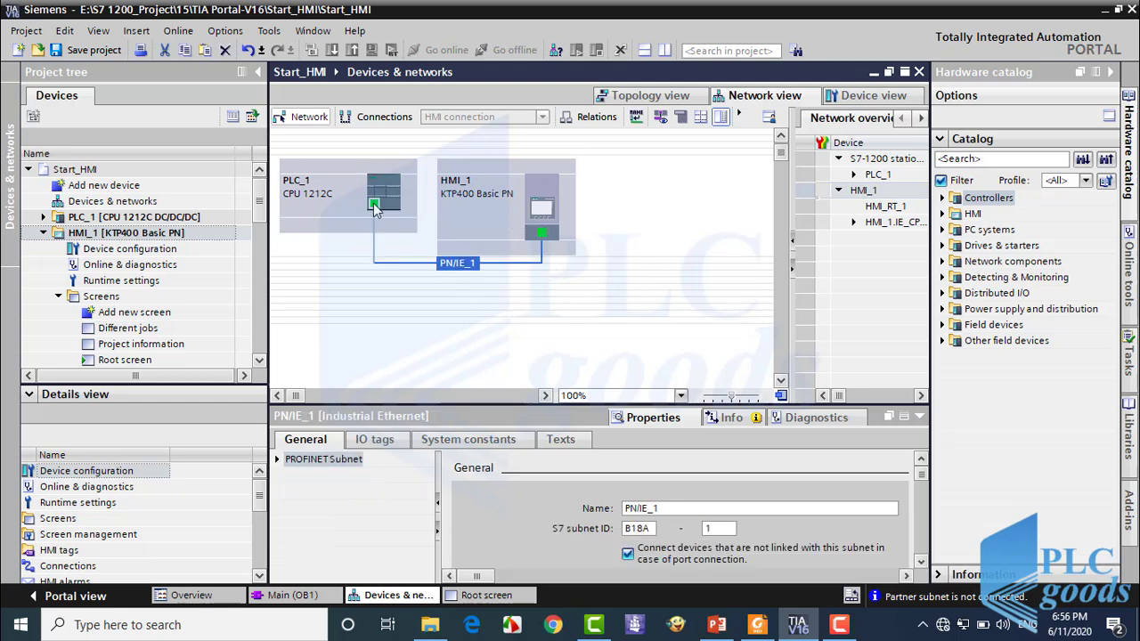
{"action": "left_click", "coordinate": [374, 205]}
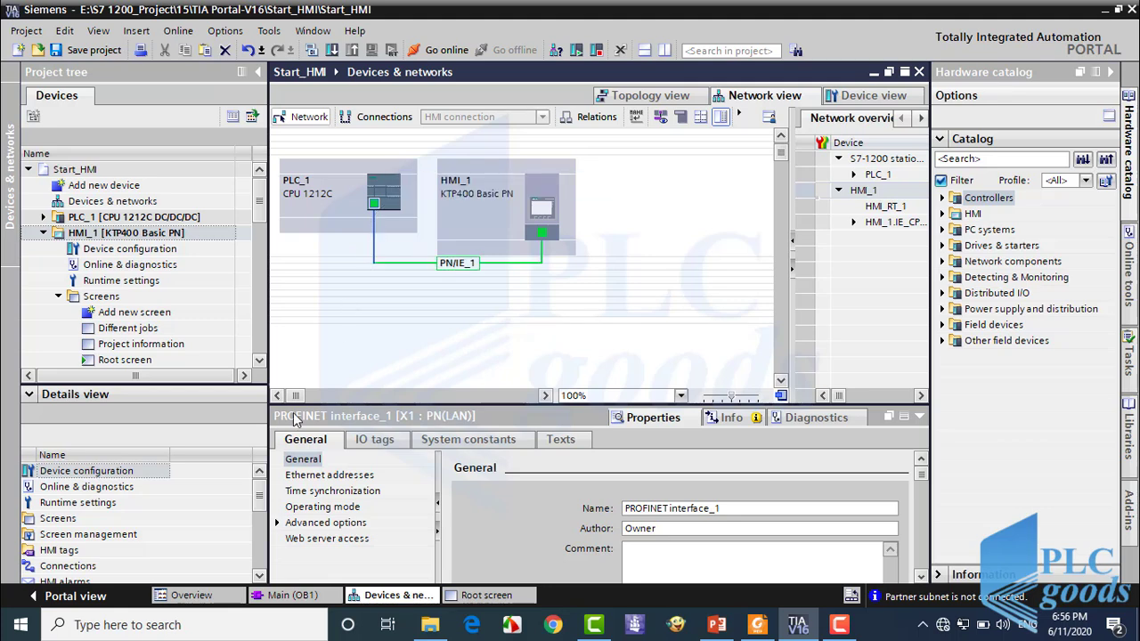
Set PLC_1's PROFINET IP address to 192.168.0.1
{"action": "left_click", "coordinate": [307, 477]}
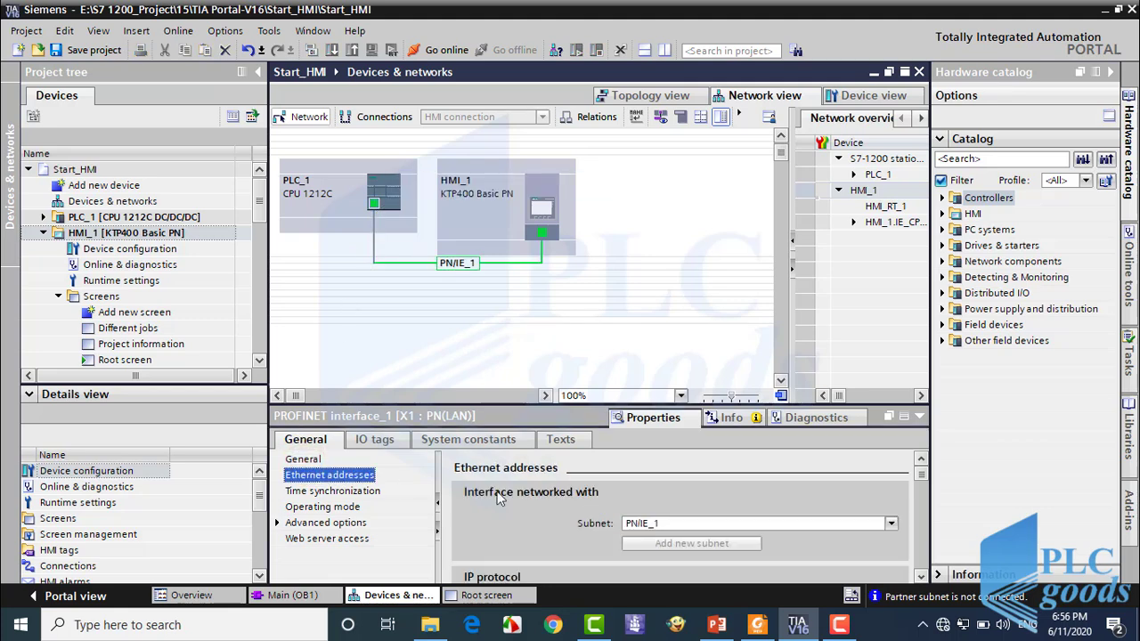
{"action": "left_click", "coordinate": [921, 576]}
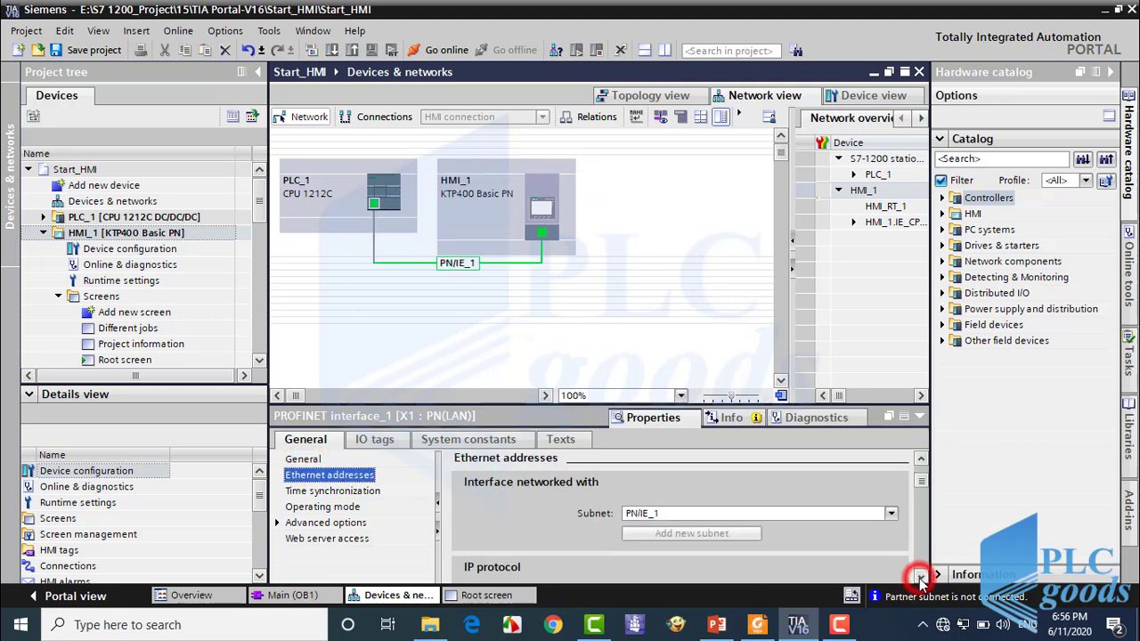
{"action": "left_click", "coordinate": [922, 577]}
{"action": "double_click", "coordinate": [825, 480]}
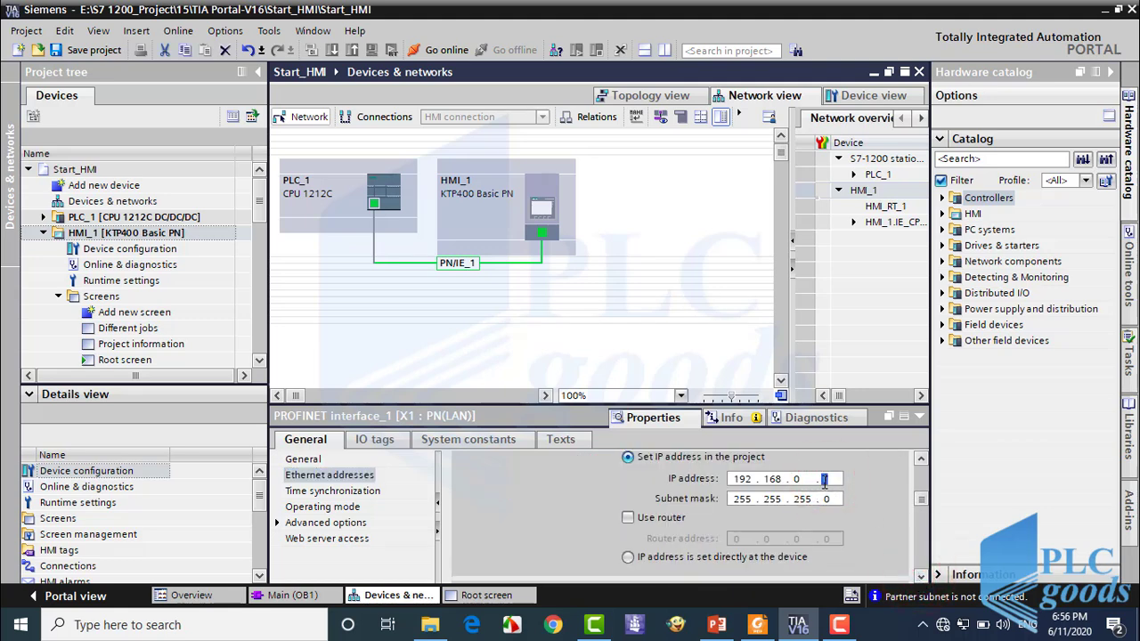
{"action": "type", "text": "1"}
{"action": "left_click_drag", "start_coordinate": [260, 207], "coordinate": [260, 220]}
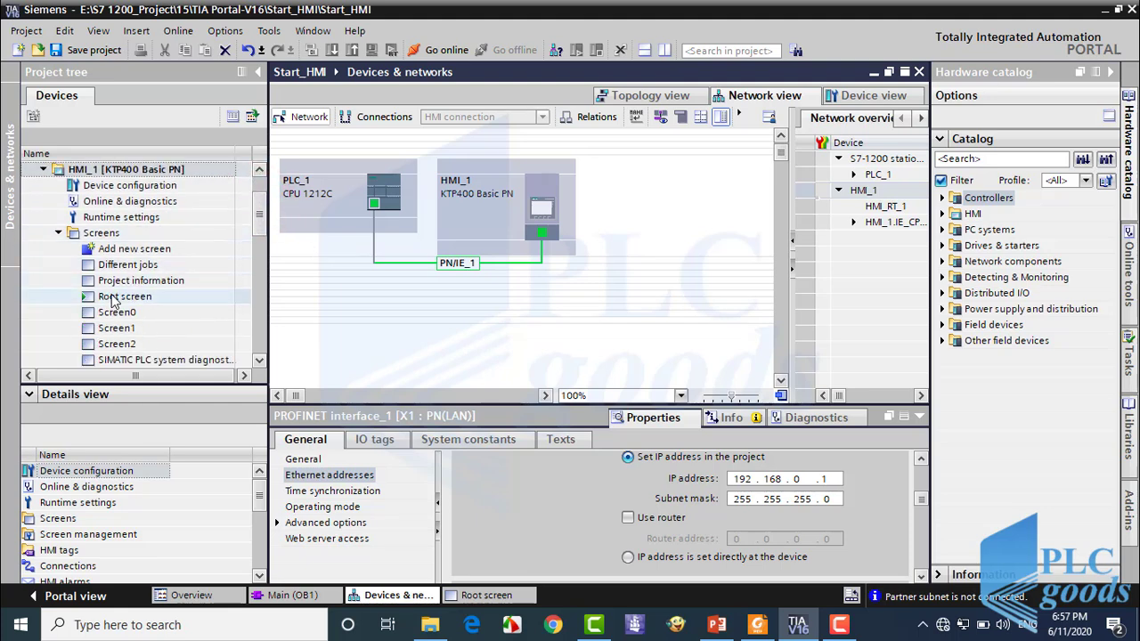
{"action": "double_click", "coordinate": [113, 297]}
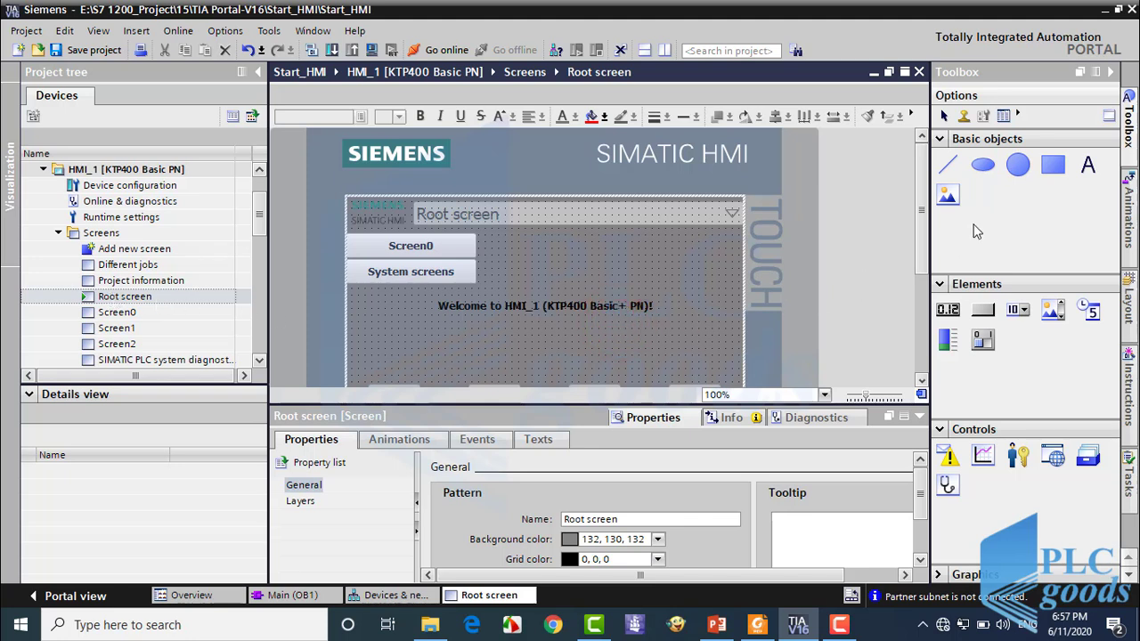
Place a circle, a taller bar graph, a switch and a symbolic I/O field on Root screen
{"action": "left_click", "coordinate": [1018, 165]}
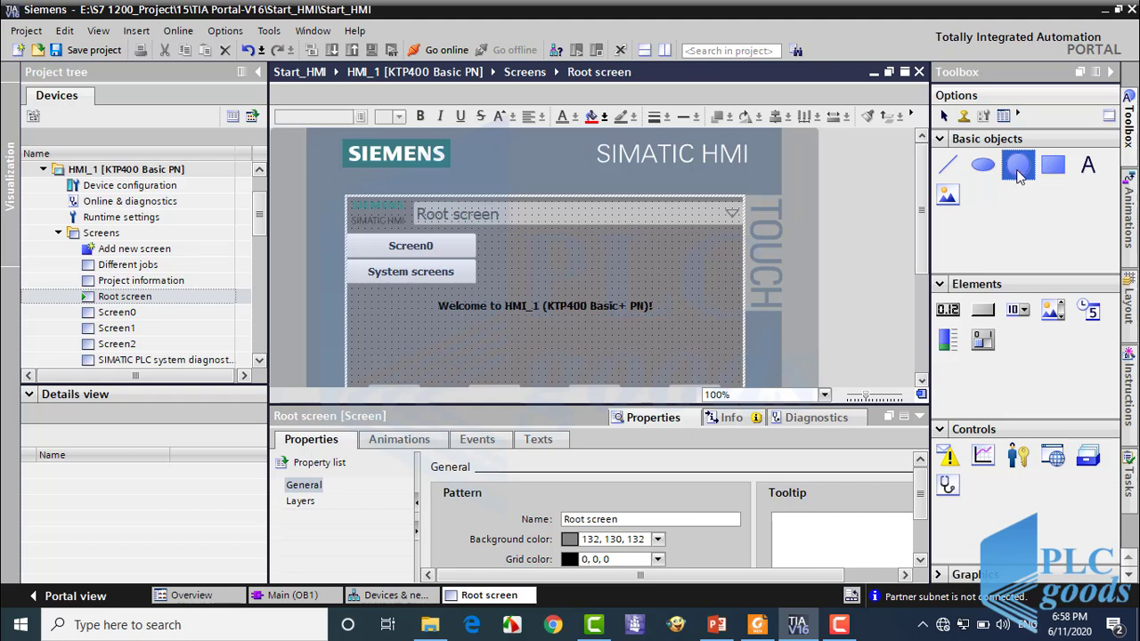
{"action": "left_click_drag", "start_coordinate": [1020, 175], "coordinate": [669, 319]}
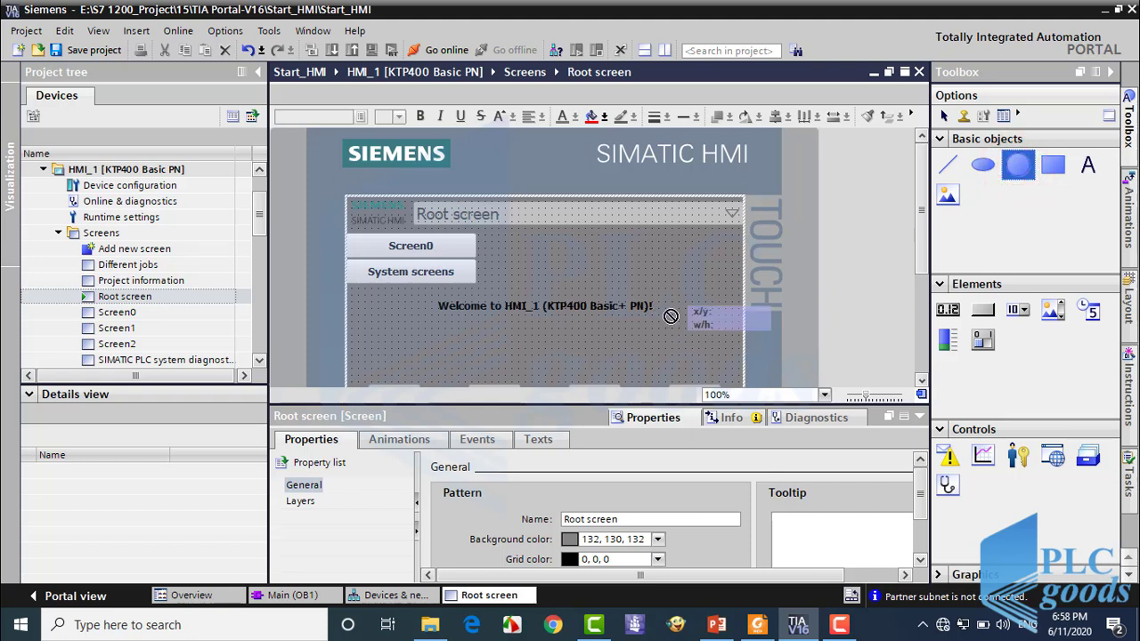
{"action": "left_click", "coordinate": [671, 316]}
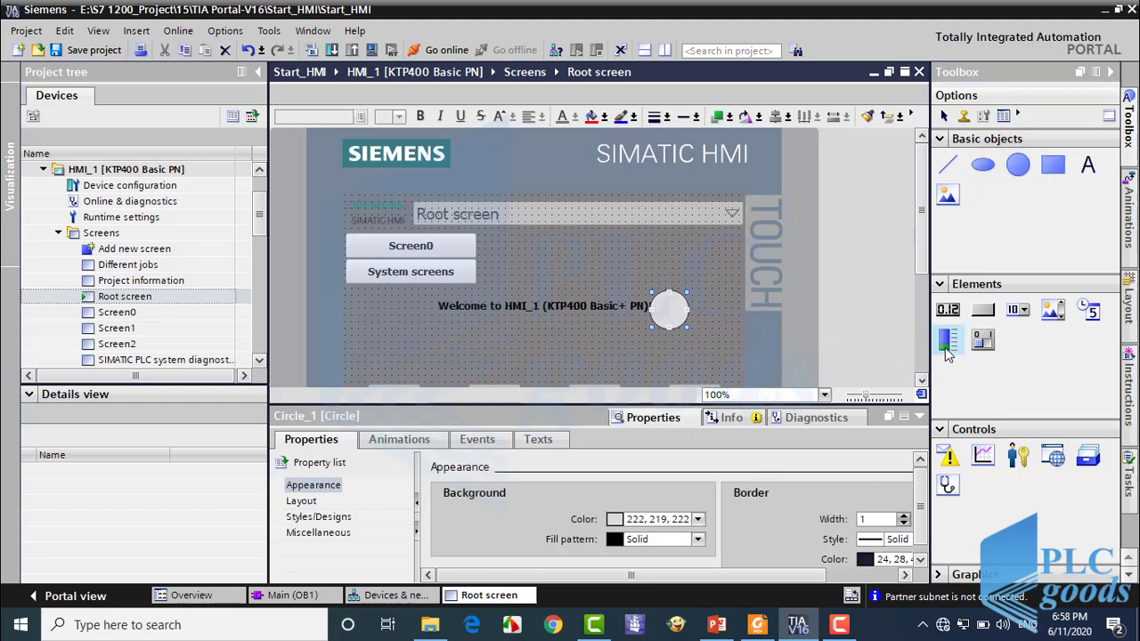
{"action": "left_click_drag", "start_coordinate": [949, 353], "coordinate": [589, 322]}
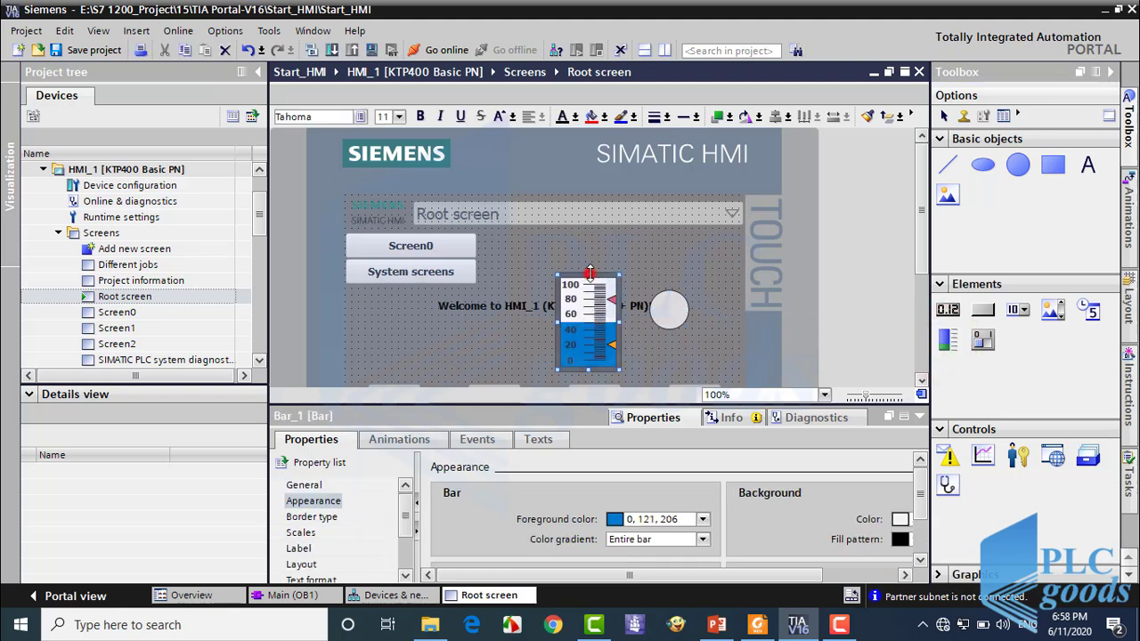
{"action": "left_click_drag", "start_coordinate": [589, 272], "coordinate": [589, 197]}
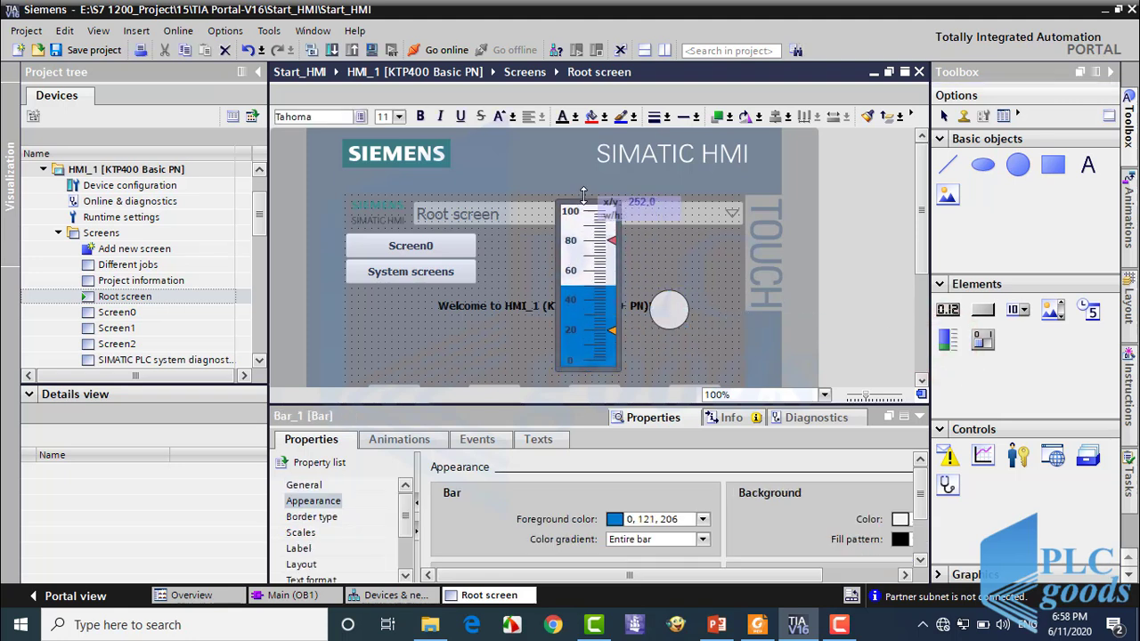
{"action": "left_click", "coordinate": [982, 343]}
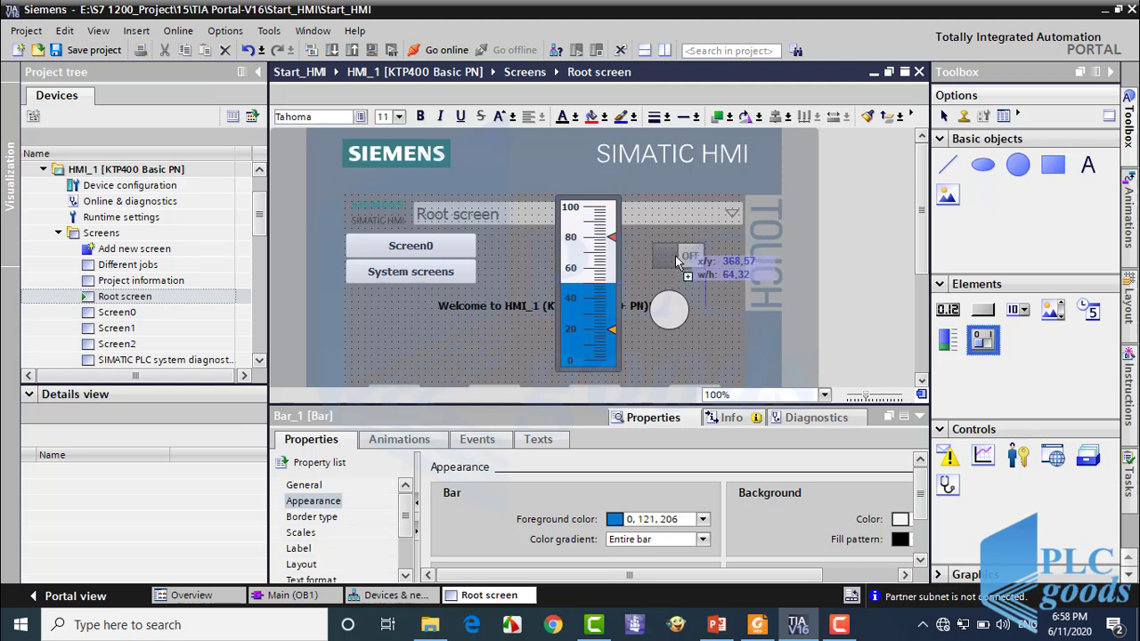
{"action": "left_click", "coordinate": [677, 256]}
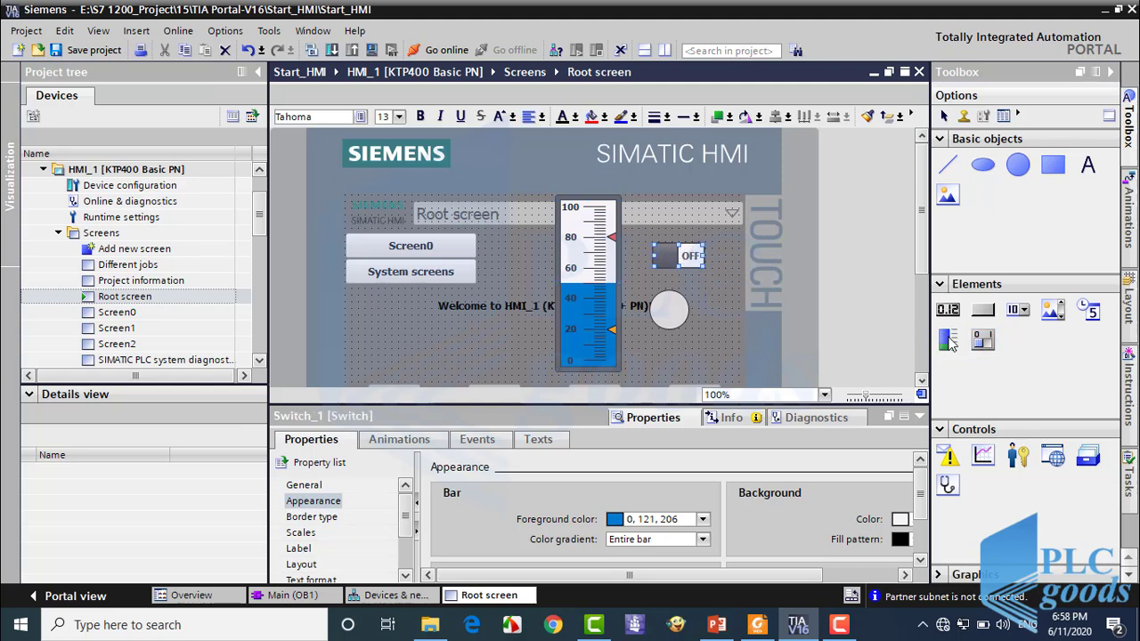
{"action": "left_click", "coordinate": [1018, 310]}
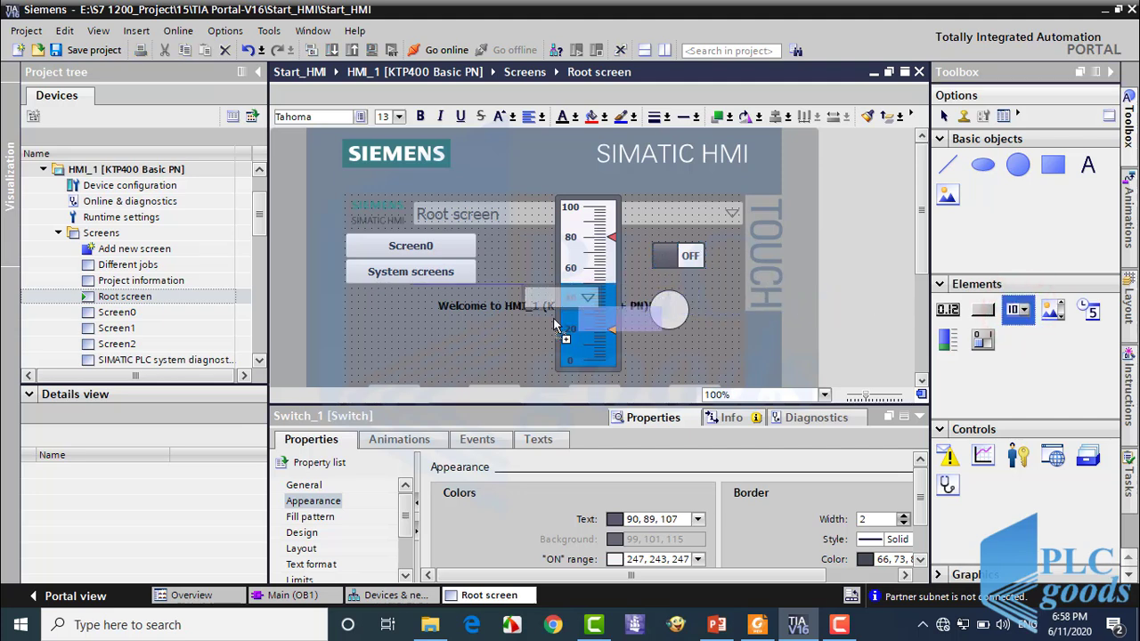
{"action": "left_click", "coordinate": [459, 328]}
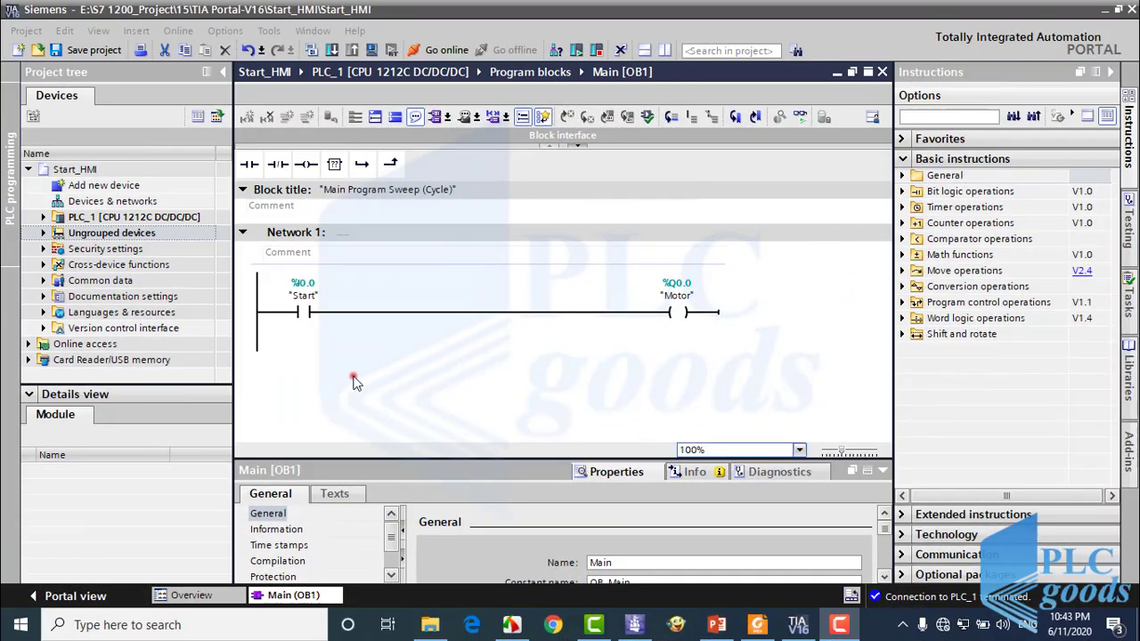
Inspect the Start contact and Motor coil in the Main ladder block
{"action": "left_click", "coordinate": [354, 379]}
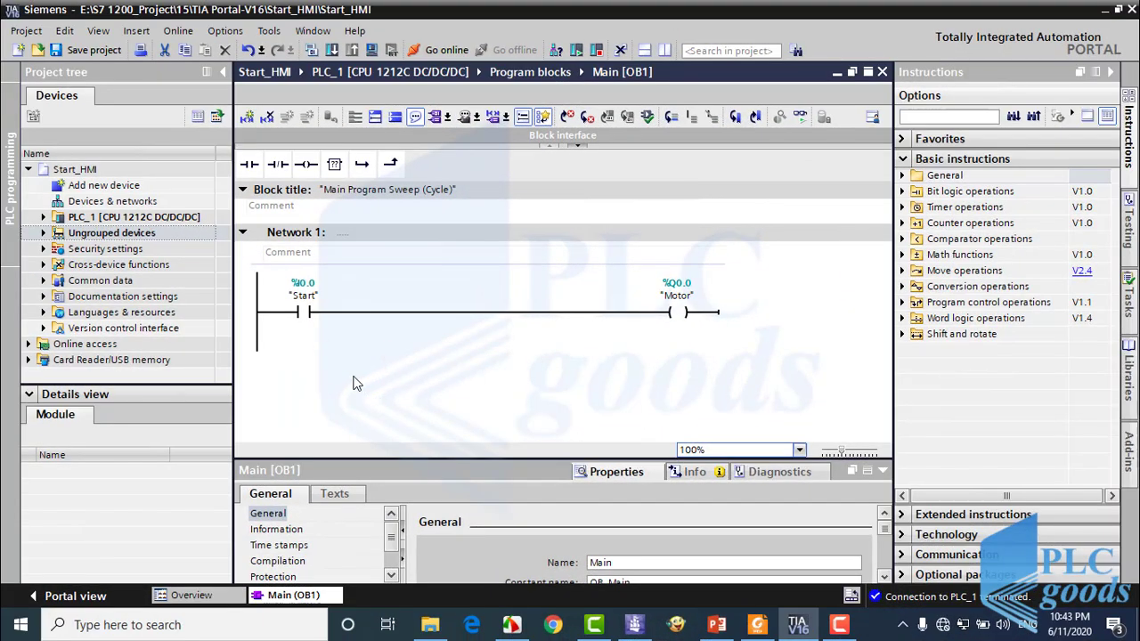
{"action": "left_click", "coordinate": [306, 312]}
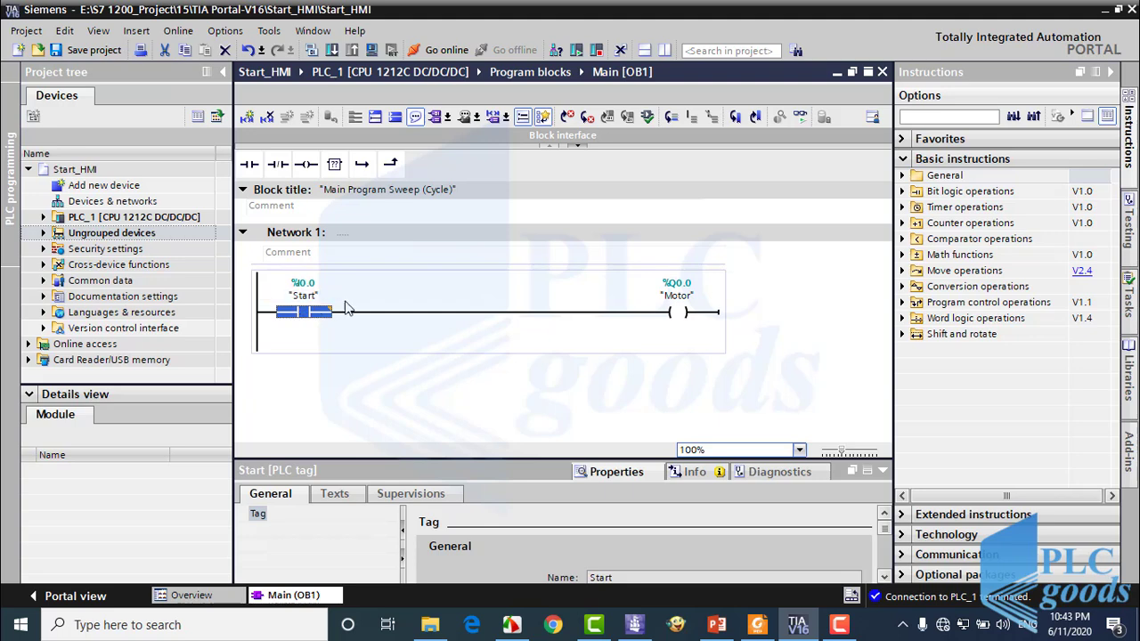
{"action": "left_click", "coordinate": [677, 303]}
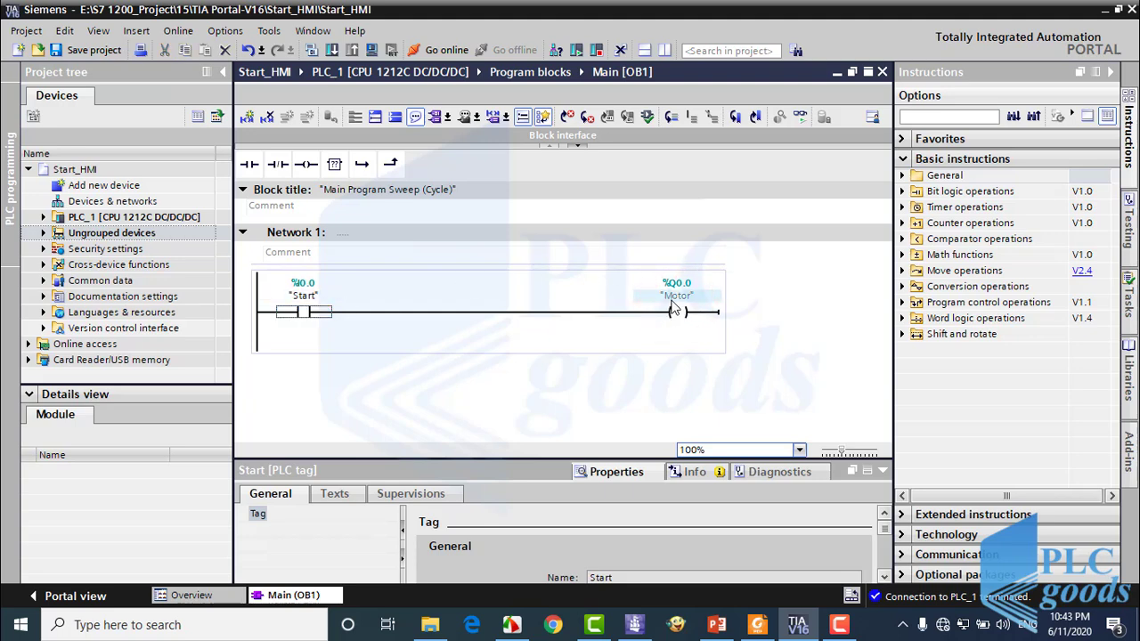
{"action": "left_click", "coordinate": [471, 298]}
Start simulation for PLC_1 and search for the simulated PLC
{"action": "left_click", "coordinate": [121, 220]}
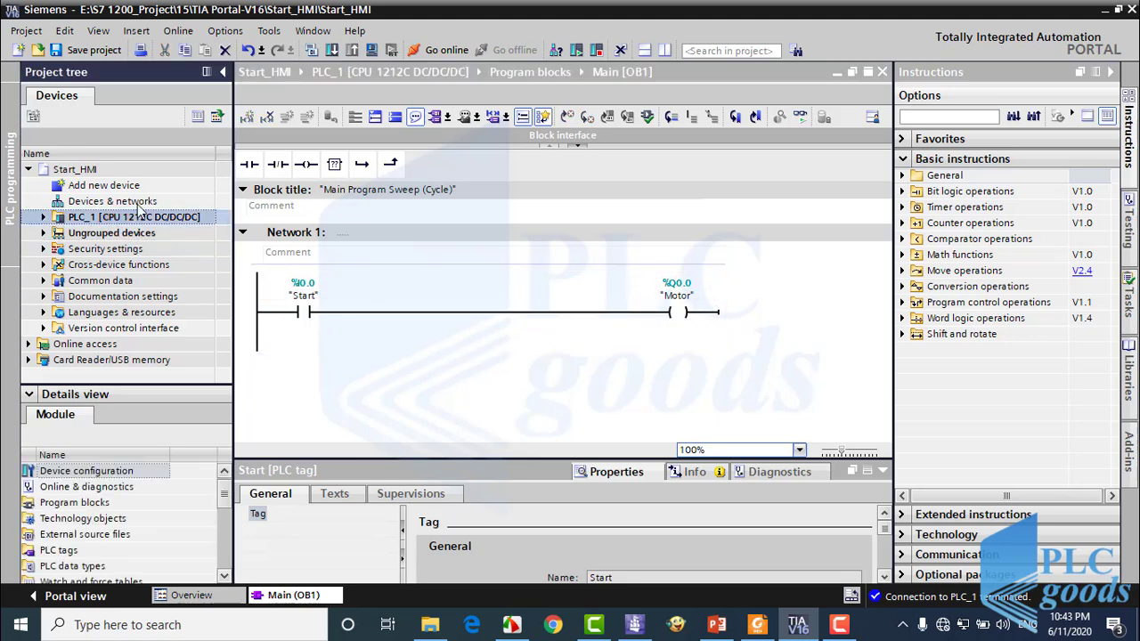
{"action": "left_click", "coordinate": [178, 30]}
{"action": "mouse_move", "coordinate": [203, 98]}
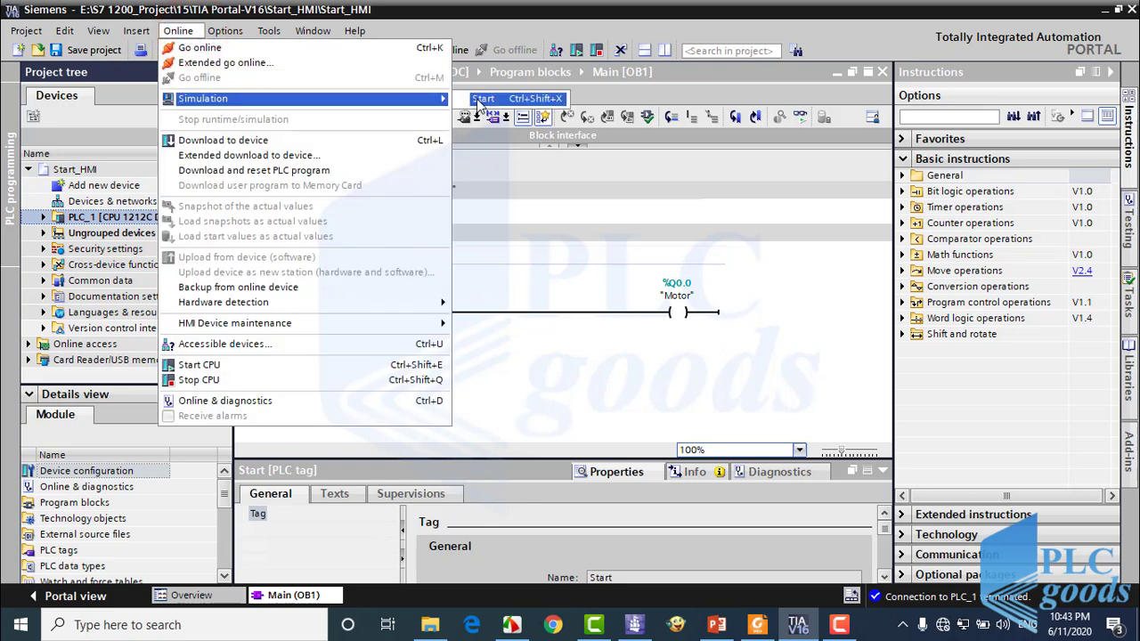
{"action": "left_click", "coordinate": [481, 99]}
{"action": "left_click", "coordinate": [606, 344]}
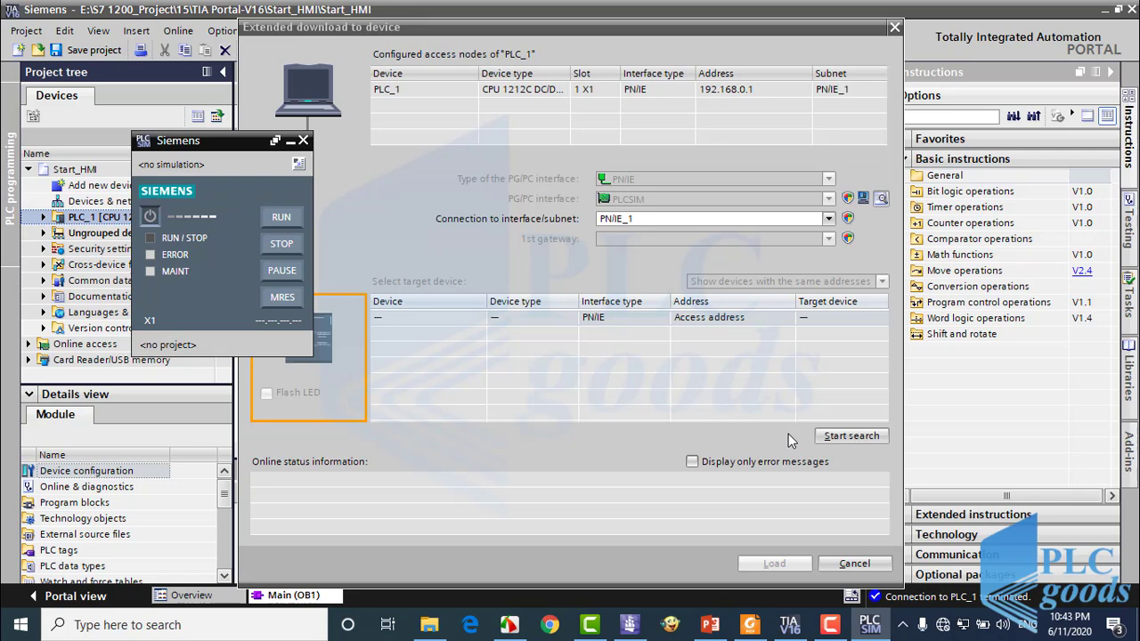
{"action": "left_click", "coordinate": [833, 438]}
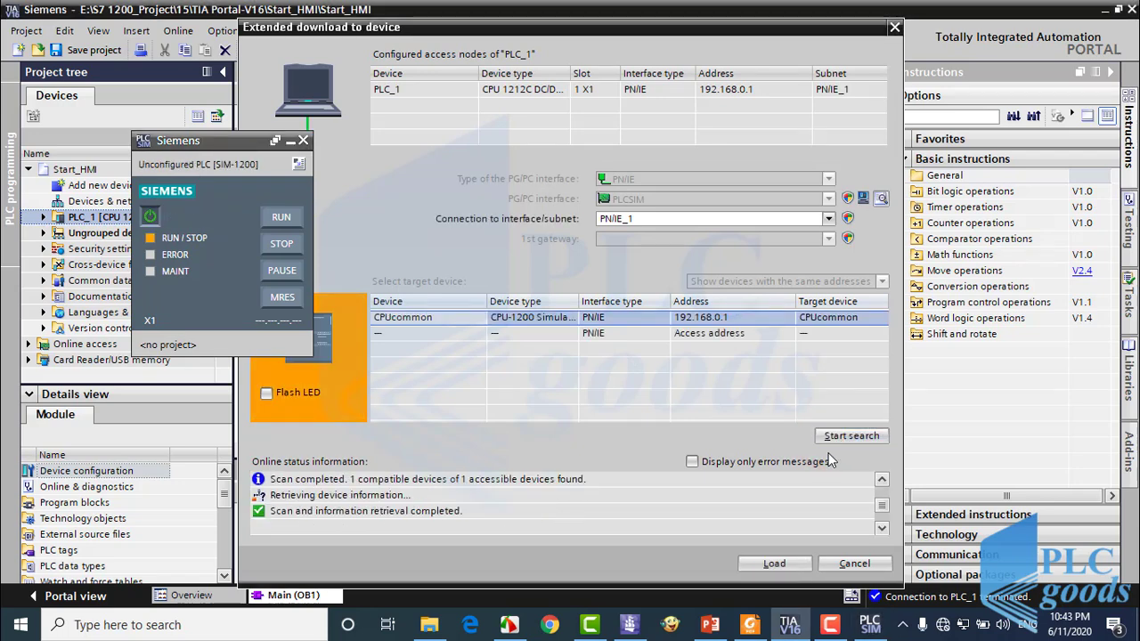
Load the program with 'Start module' and move the PLCSIM window lower left
{"action": "left_click", "coordinate": [774, 563]}
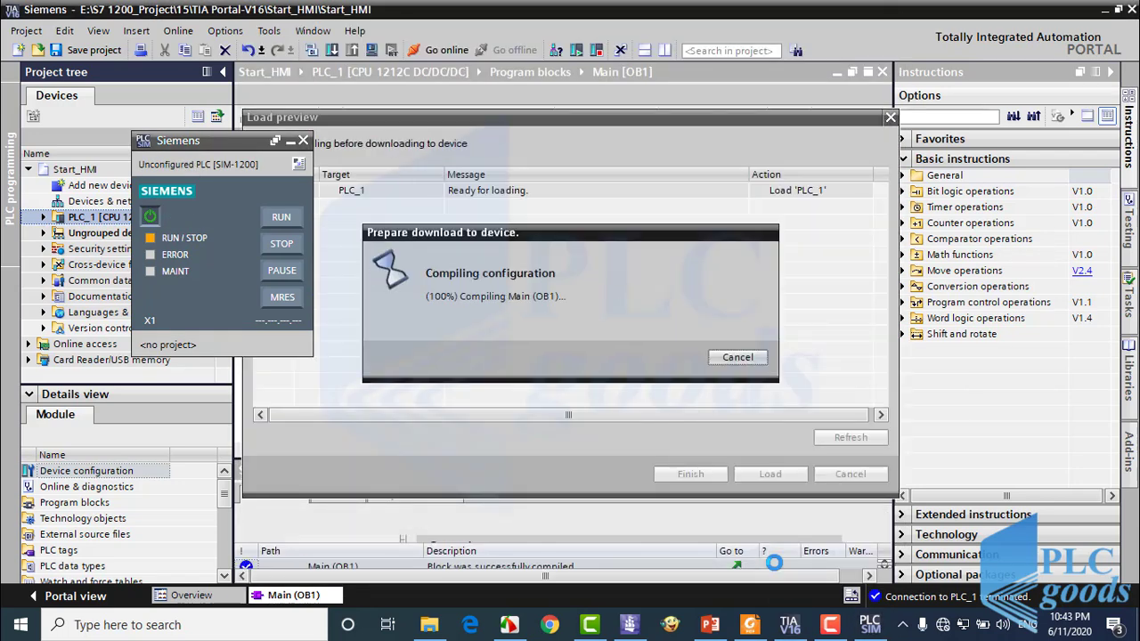
{"action": "left_click", "coordinate": [771, 476]}
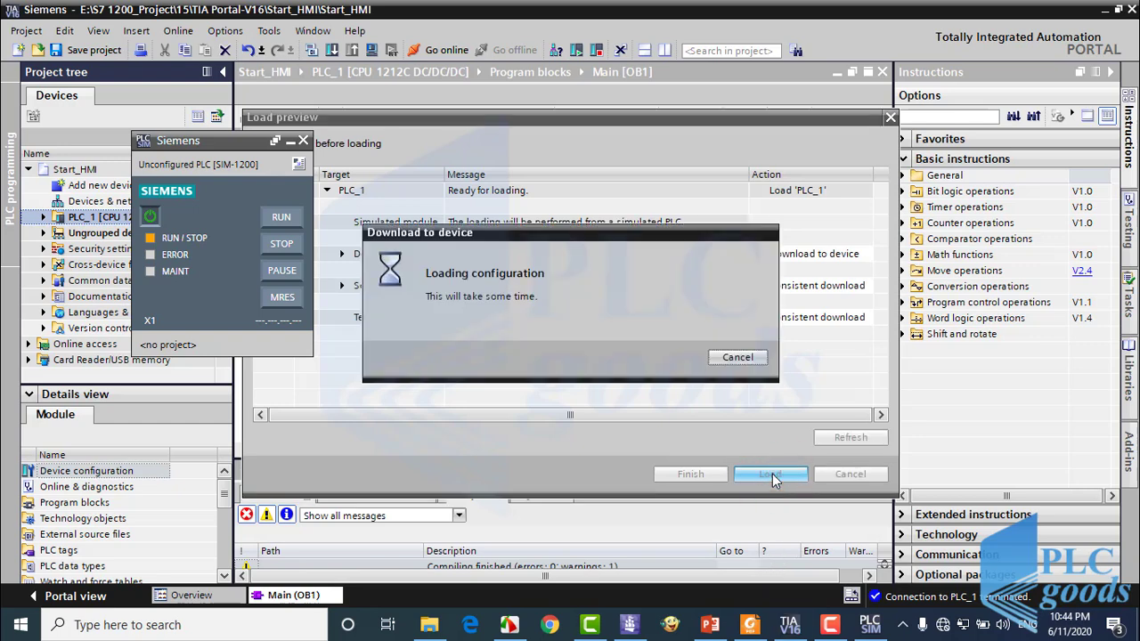
{"action": "left_click", "coordinate": [866, 224]}
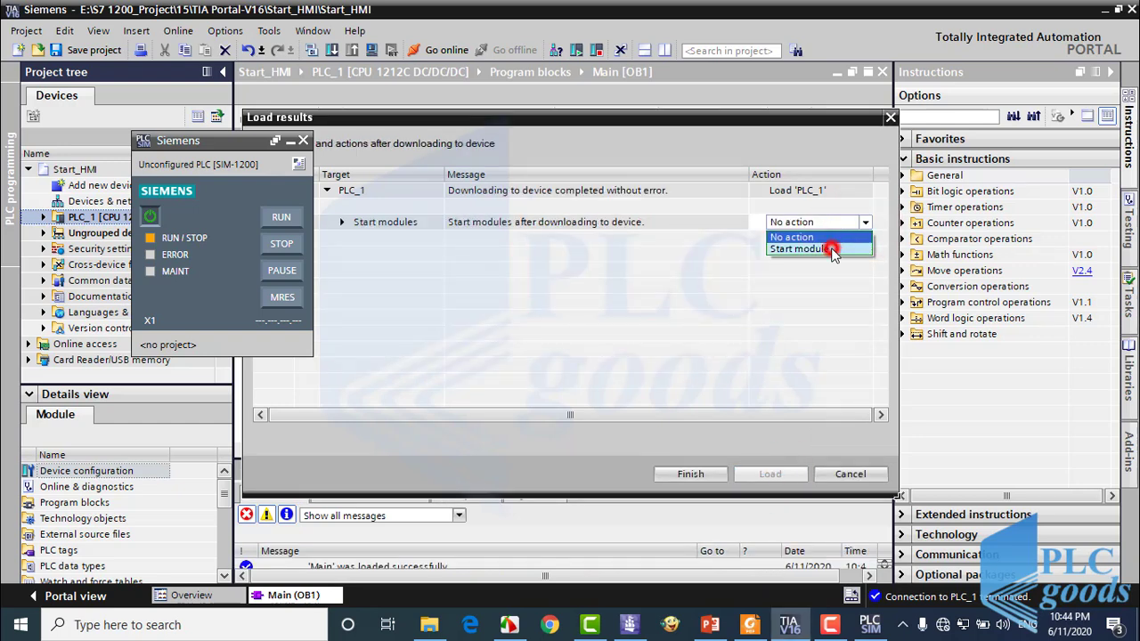
{"action": "left_click", "coordinate": [795, 239]}
{"action": "left_click", "coordinate": [693, 475]}
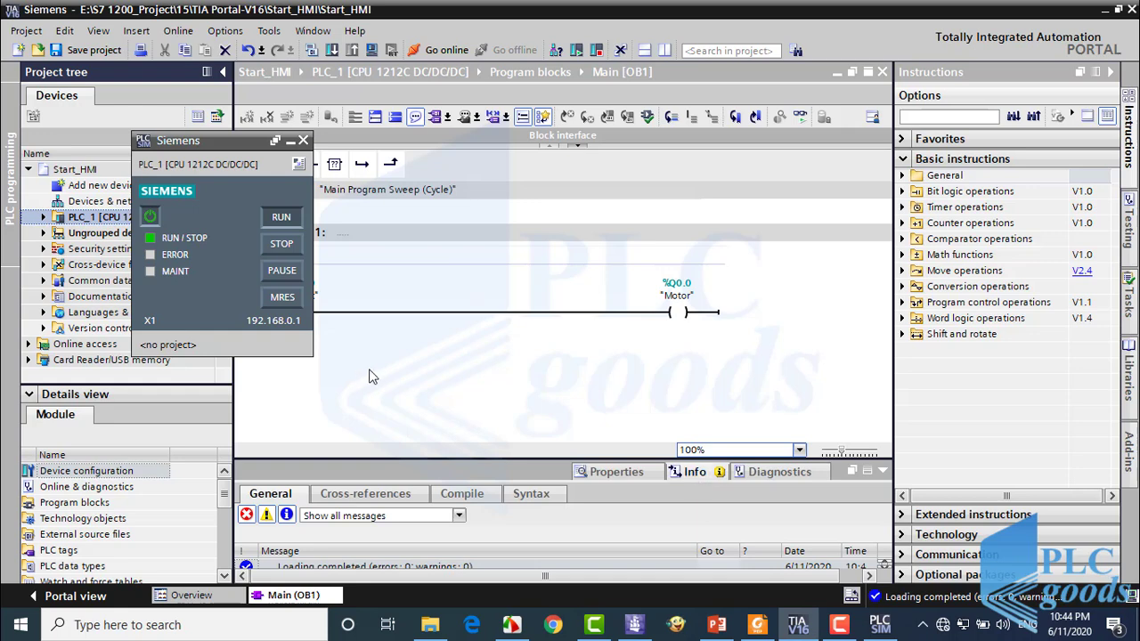
{"action": "left_click_drag", "start_coordinate": [240, 150], "coordinate": [134, 395]}
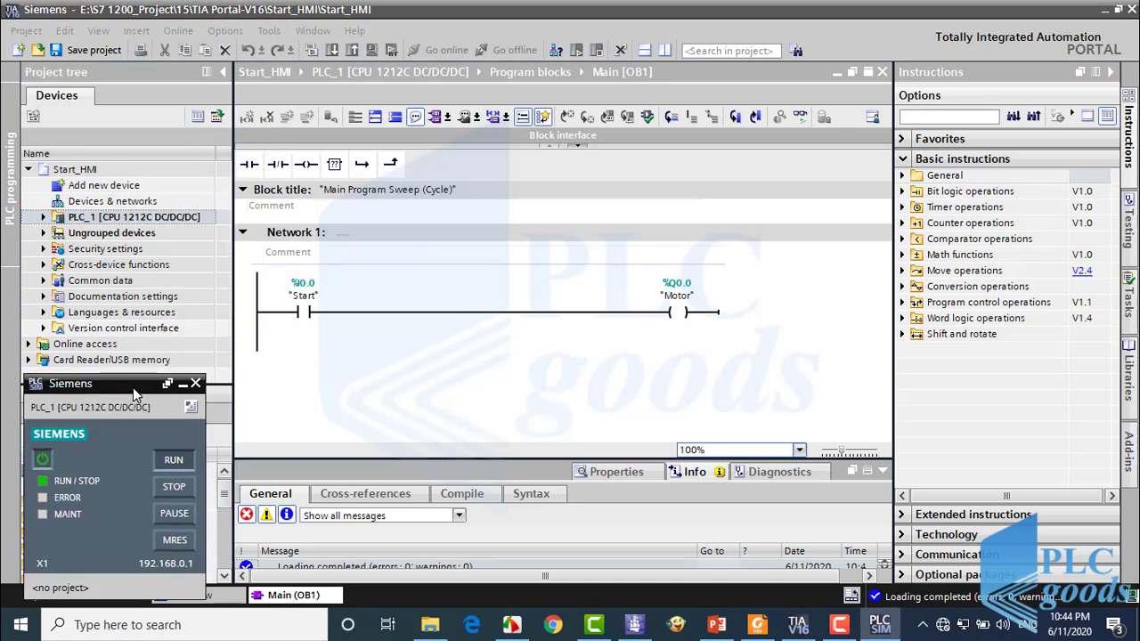
Add a KTP400 Basic PN panel (6AV2 123-2DB03-0AX0) and cancel its setup wizard
{"action": "double_click", "coordinate": [116, 185]}
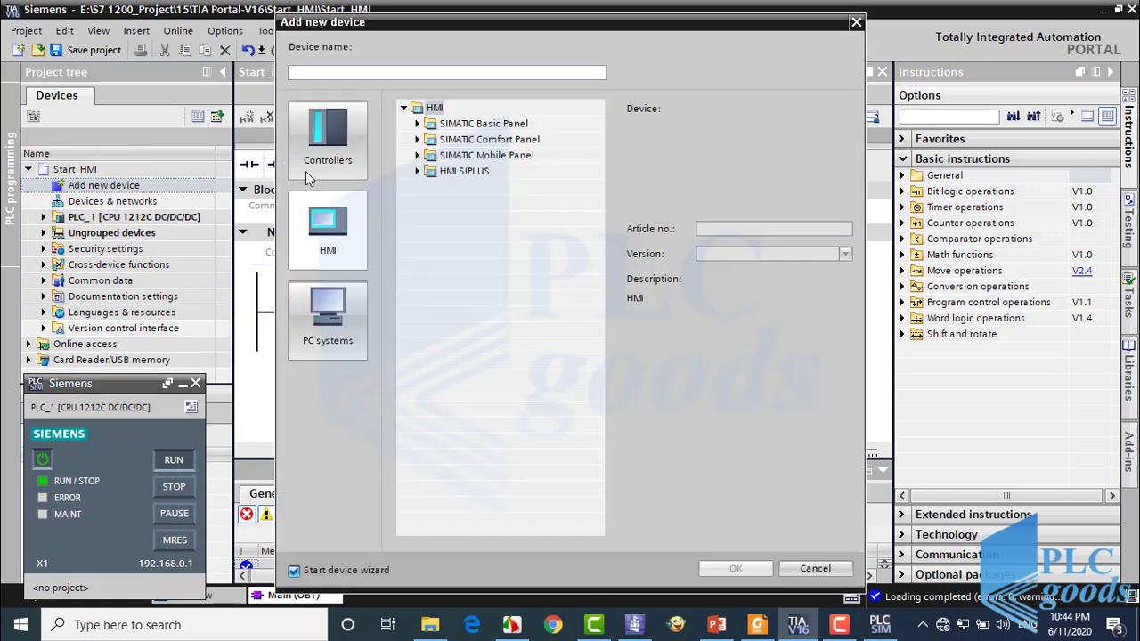
{"action": "left_click", "coordinate": [420, 109]}
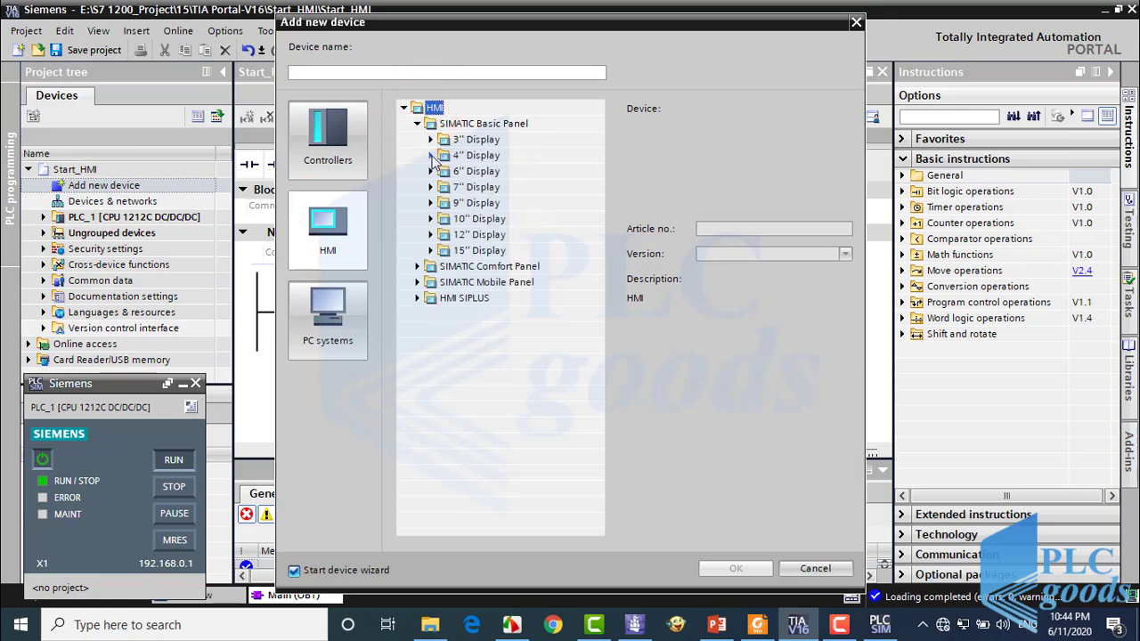
{"action": "left_click", "coordinate": [430, 155]}
{"action": "left_click", "coordinate": [508, 187]}
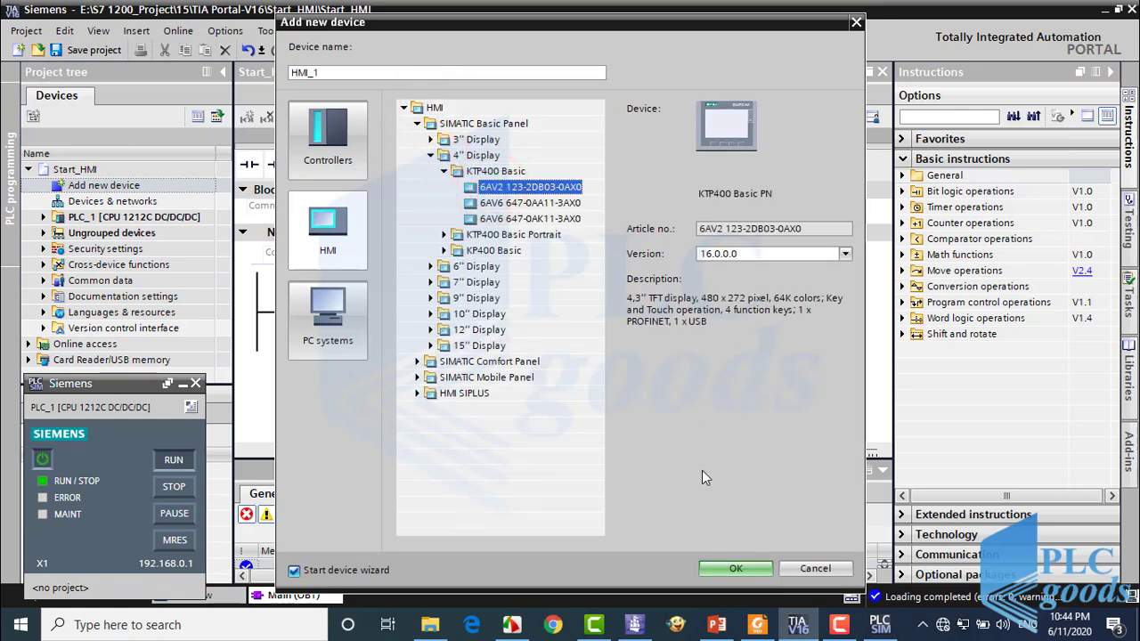
{"action": "left_click", "coordinate": [720, 567]}
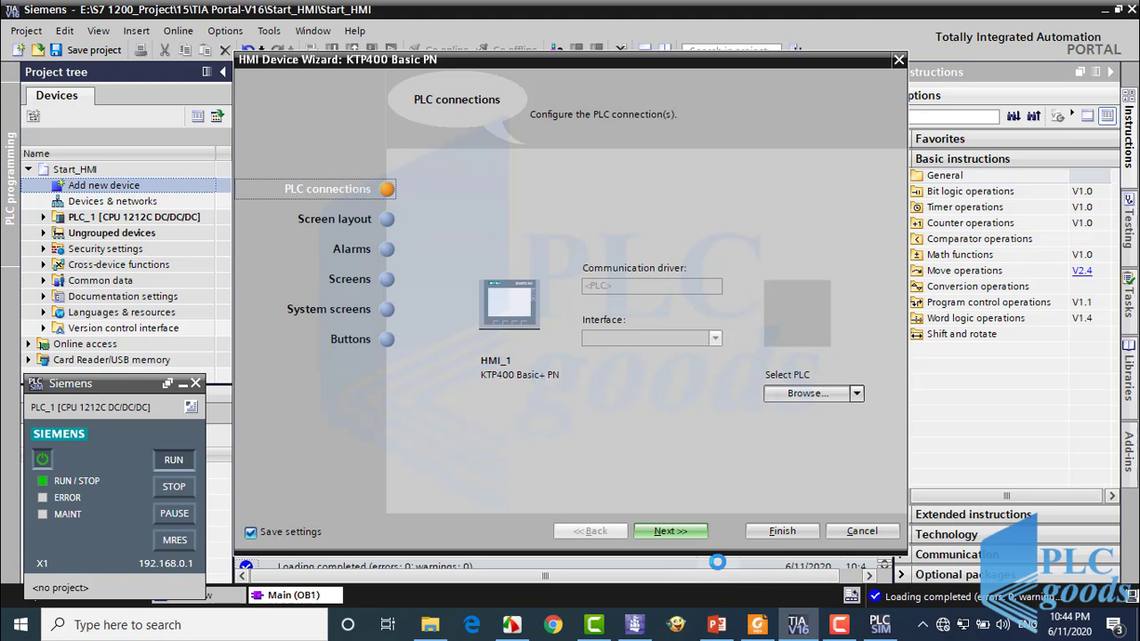
{"action": "left_click", "coordinate": [839, 531]}
{"action": "left_click", "coordinate": [675, 361]}
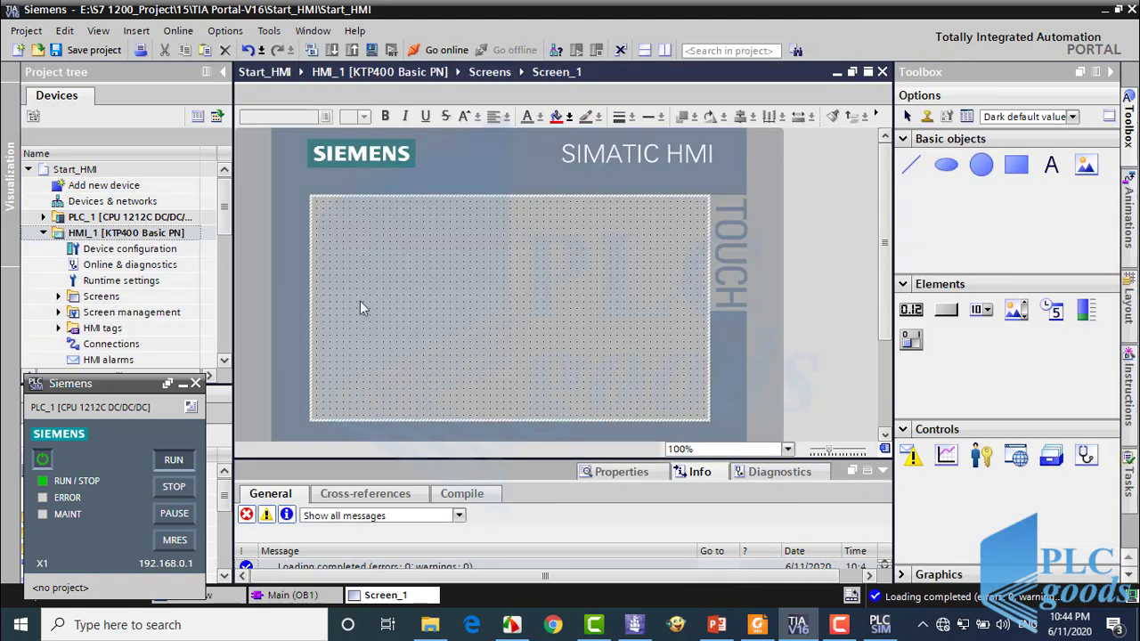
Link the HMI's PROFINET port to PN/IE_1 and verify its IP address 192.168.0.2
{"action": "left_click", "coordinate": [109, 203]}
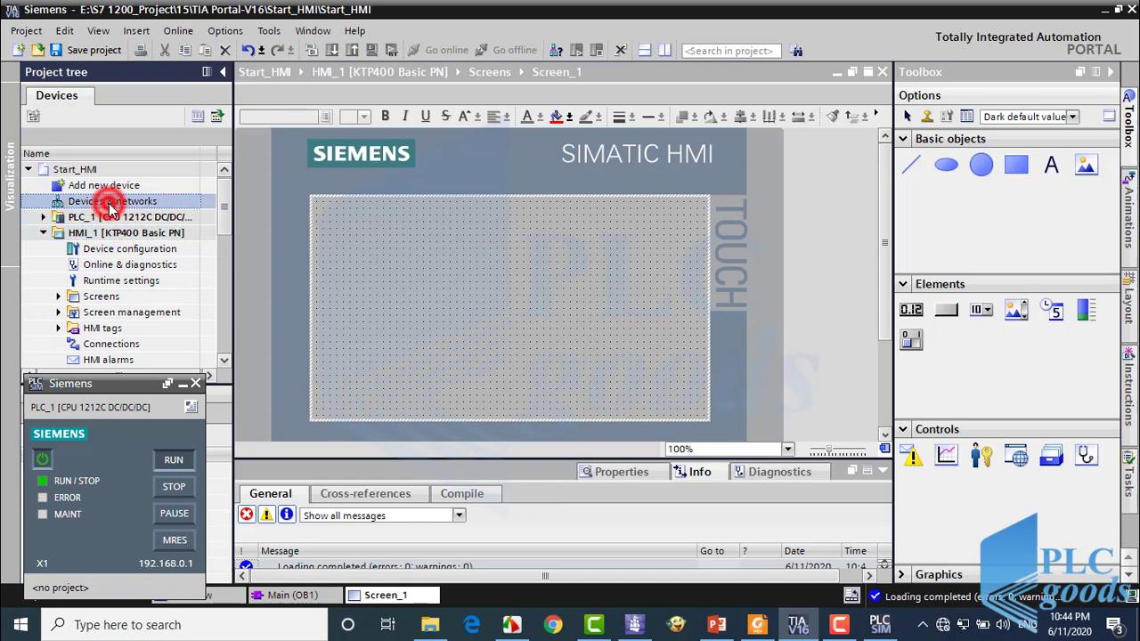
{"action": "double_click", "coordinate": [111, 206]}
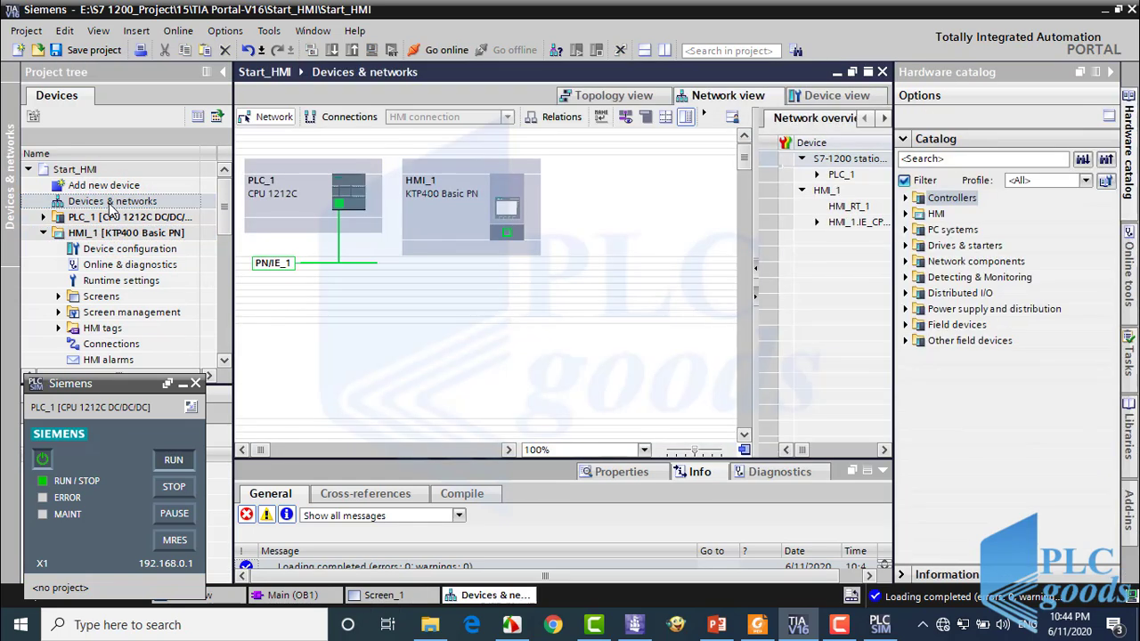
{"action": "left_click", "coordinate": [340, 262]}
{"action": "left_click_drag", "start_coordinate": [354, 267], "coordinate": [507, 236]}
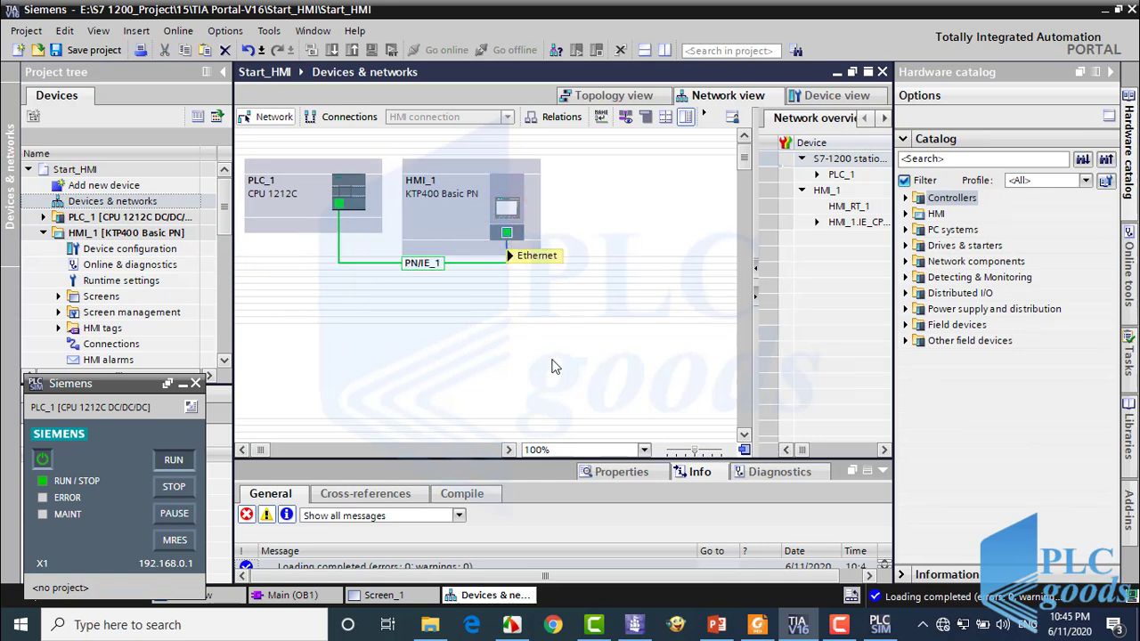
{"action": "left_click", "coordinate": [620, 473]}
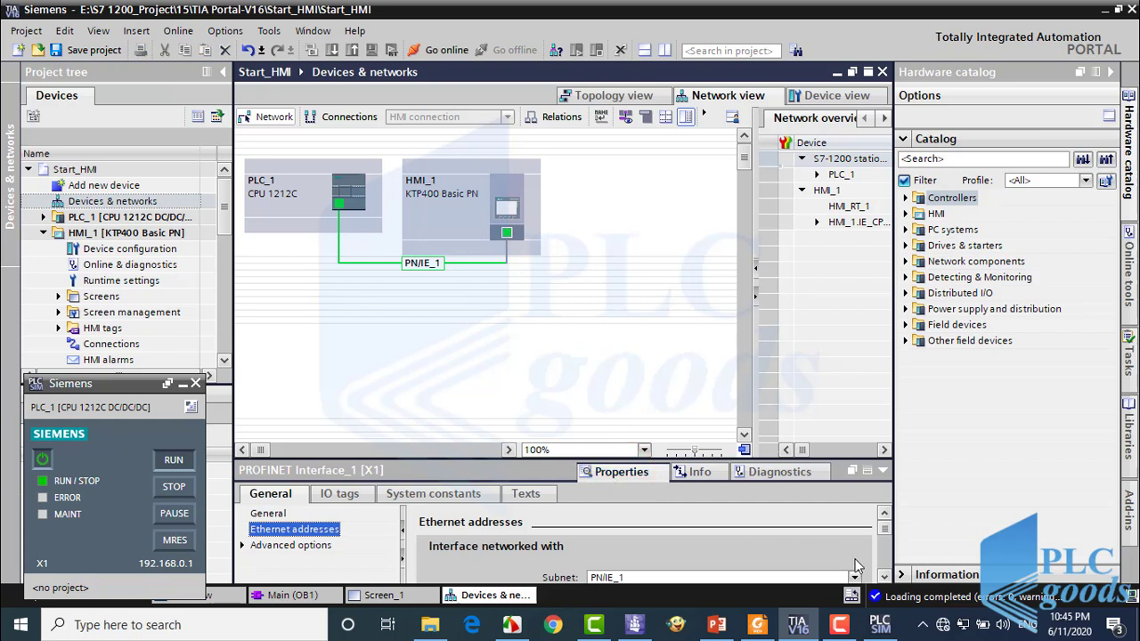
{"action": "scroll", "coordinate": [884, 577], "scroll_direction": "down", "scroll_amount": 3}
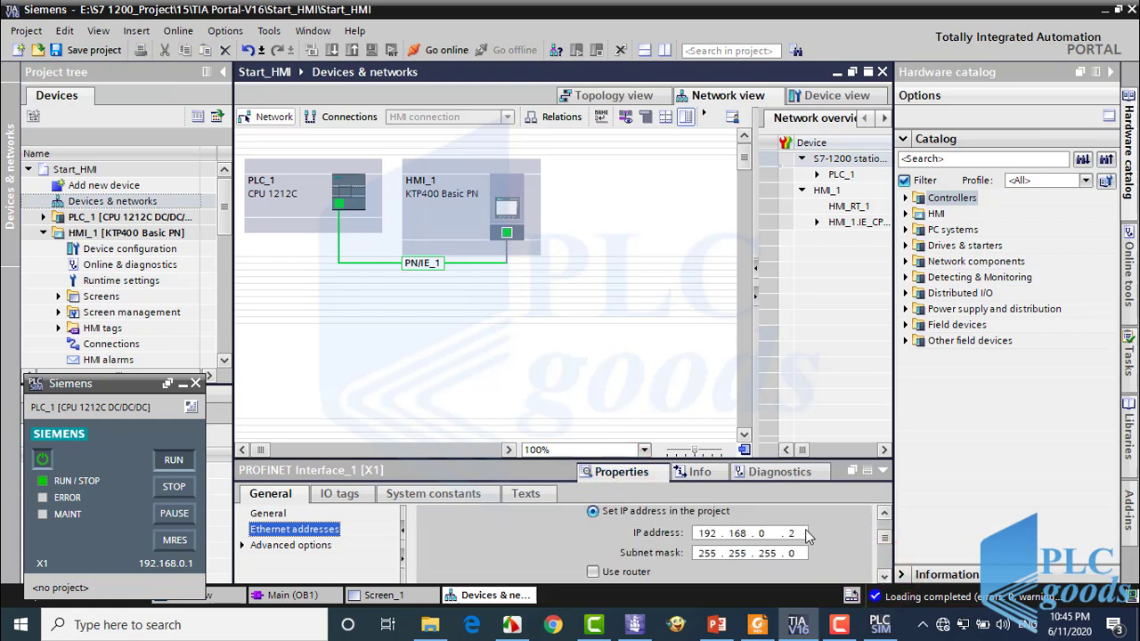
{"action": "left_click", "coordinate": [792, 535]}
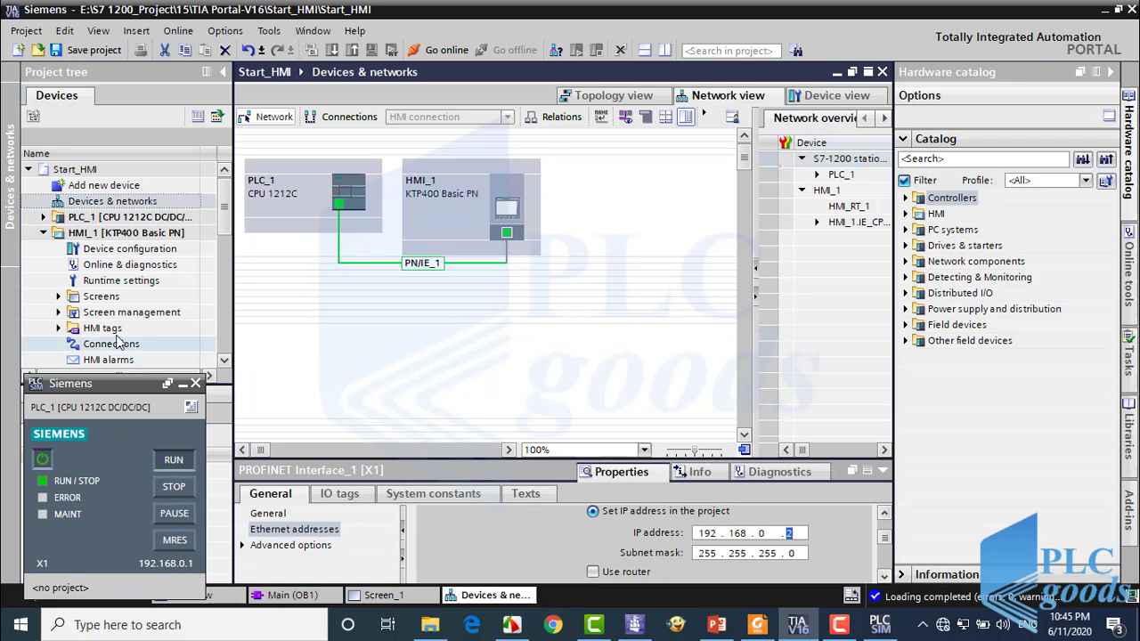
{"action": "left_click", "coordinate": [57, 296]}
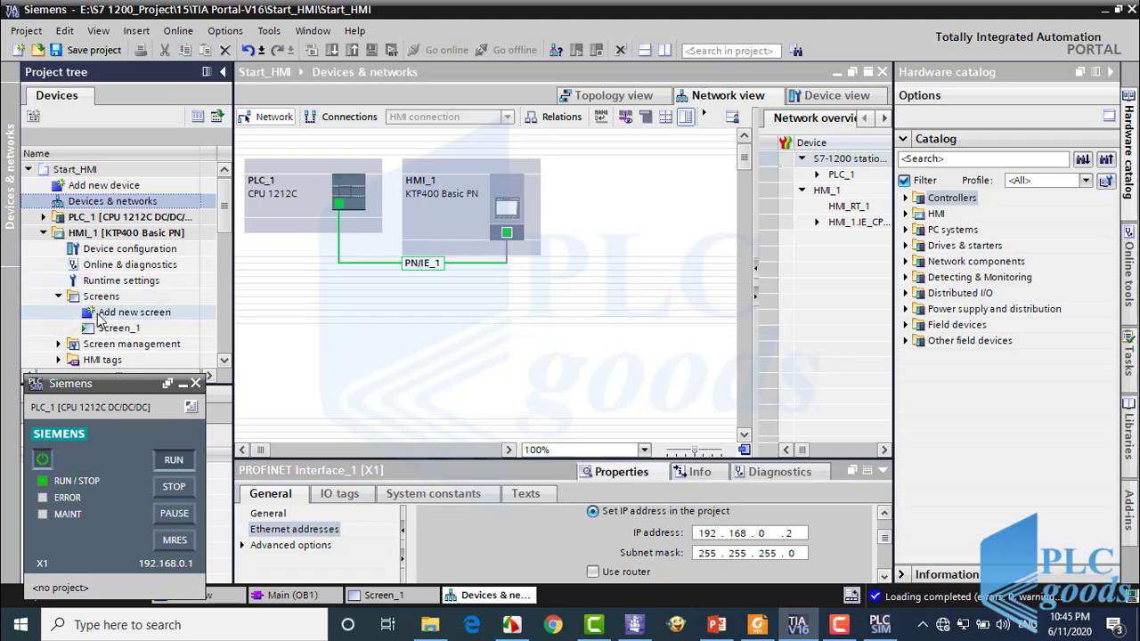
Draw Circle_1 on Screen_1 and review its position, style and animation options
{"action": "left_click", "coordinate": [100, 330]}
{"action": "double_click", "coordinate": [100, 330]}
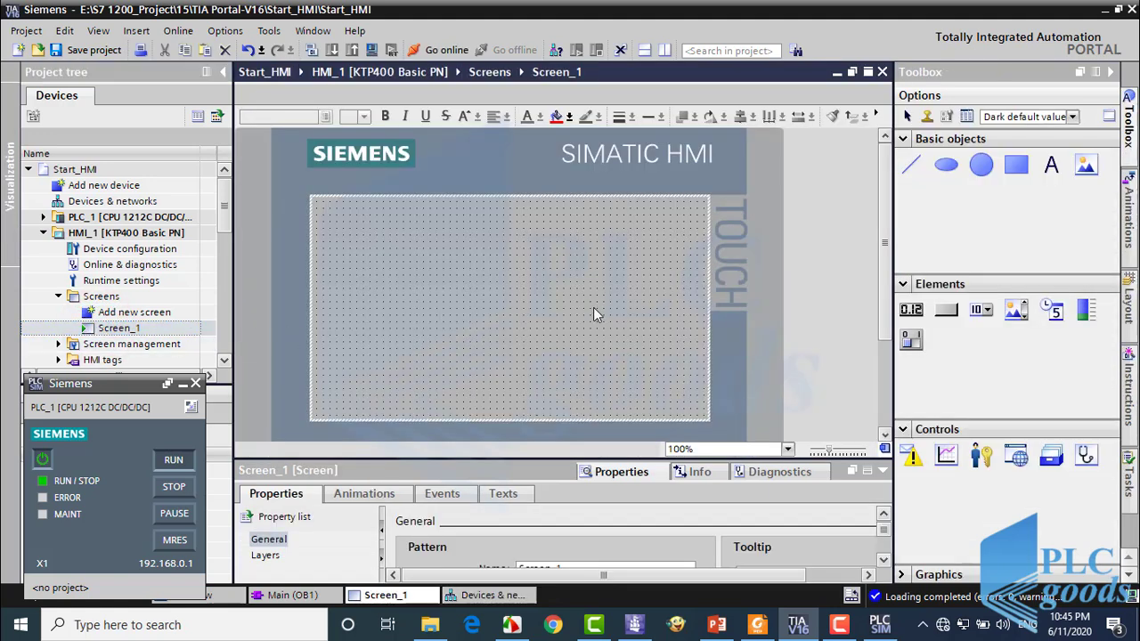
{"action": "left_click", "coordinate": [981, 165]}
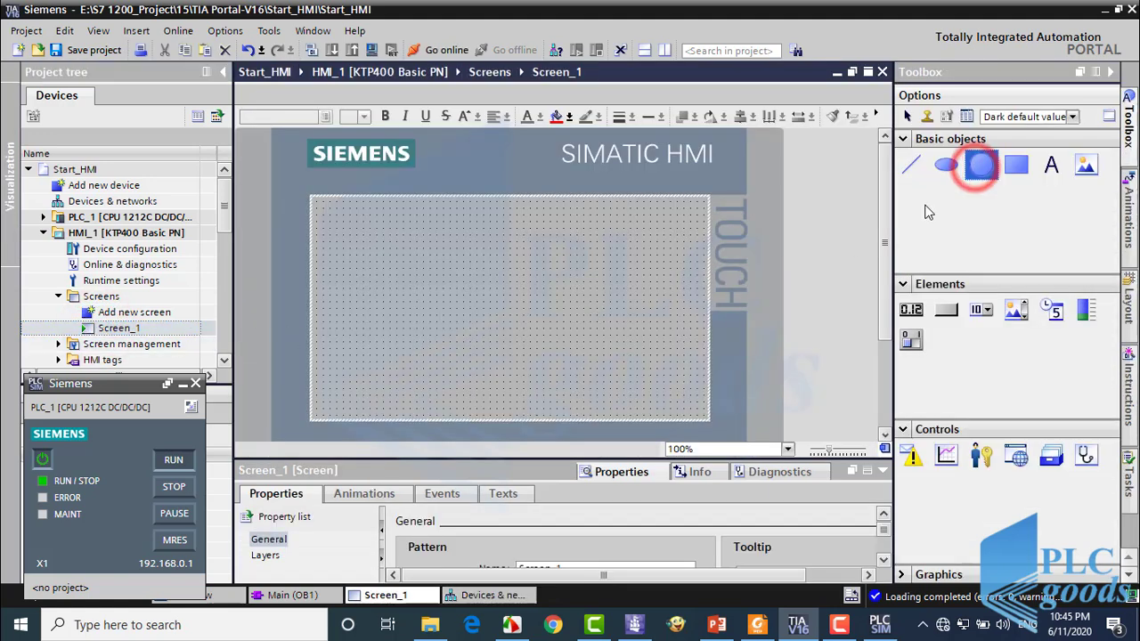
{"action": "left_click", "coordinate": [614, 312]}
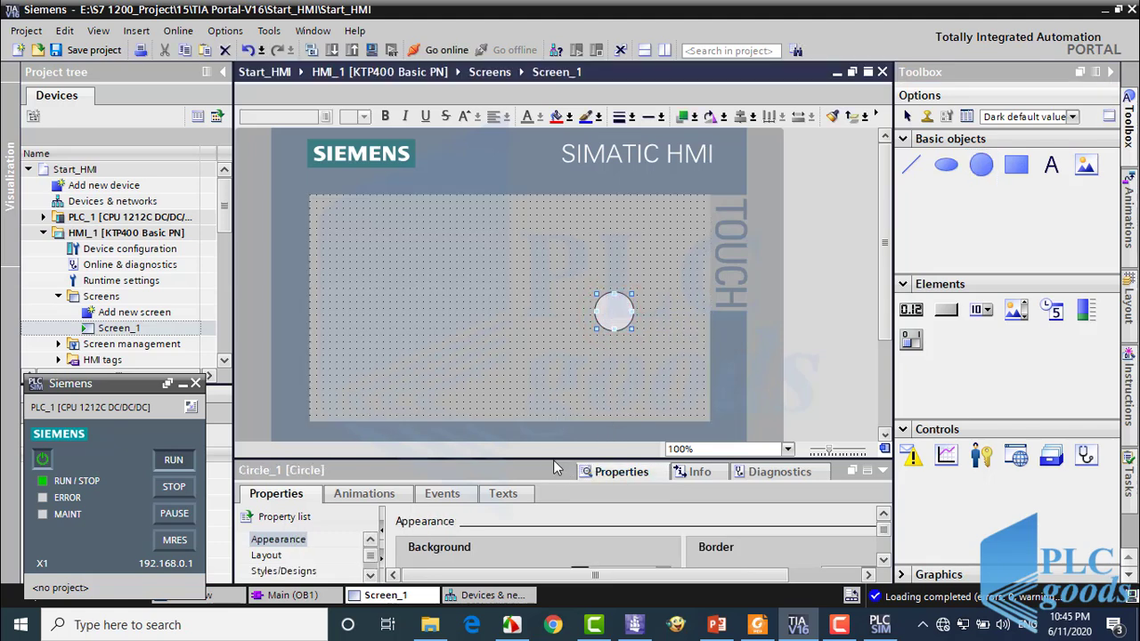
{"action": "left_click_drag", "start_coordinate": [553, 460], "coordinate": [561, 359]}
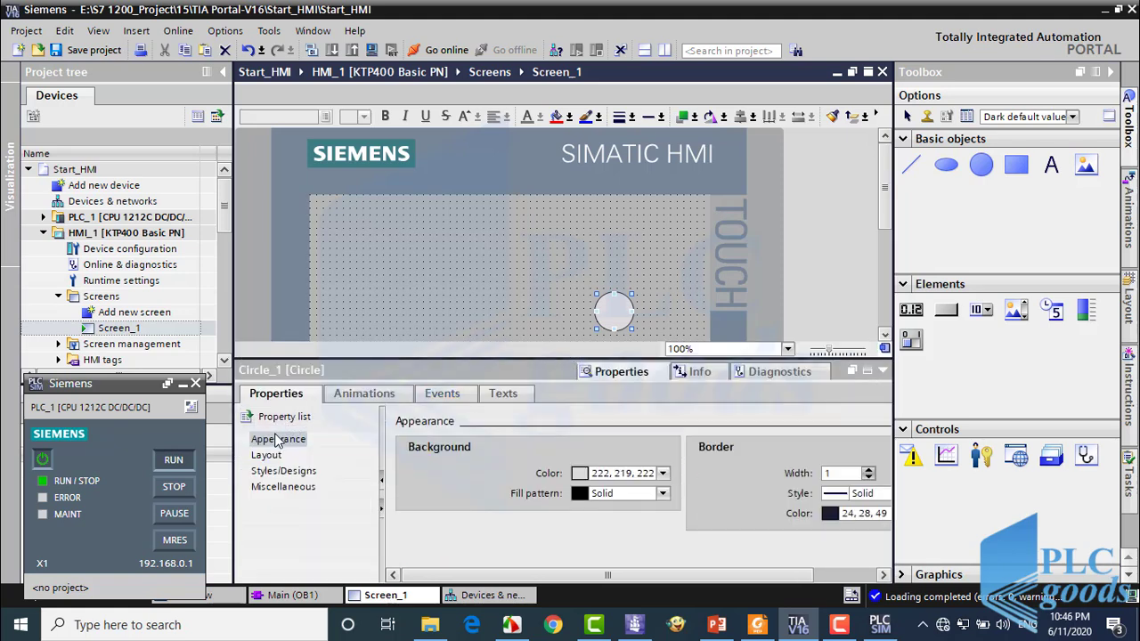
{"action": "left_click", "coordinate": [267, 457]}
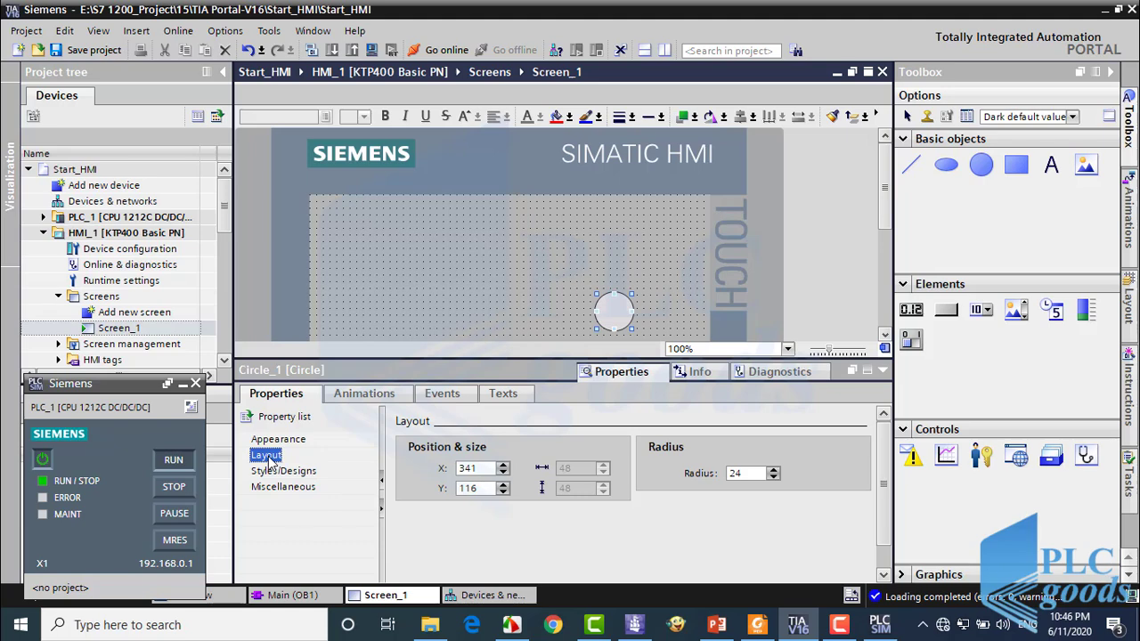
{"action": "left_click", "coordinate": [281, 472]}
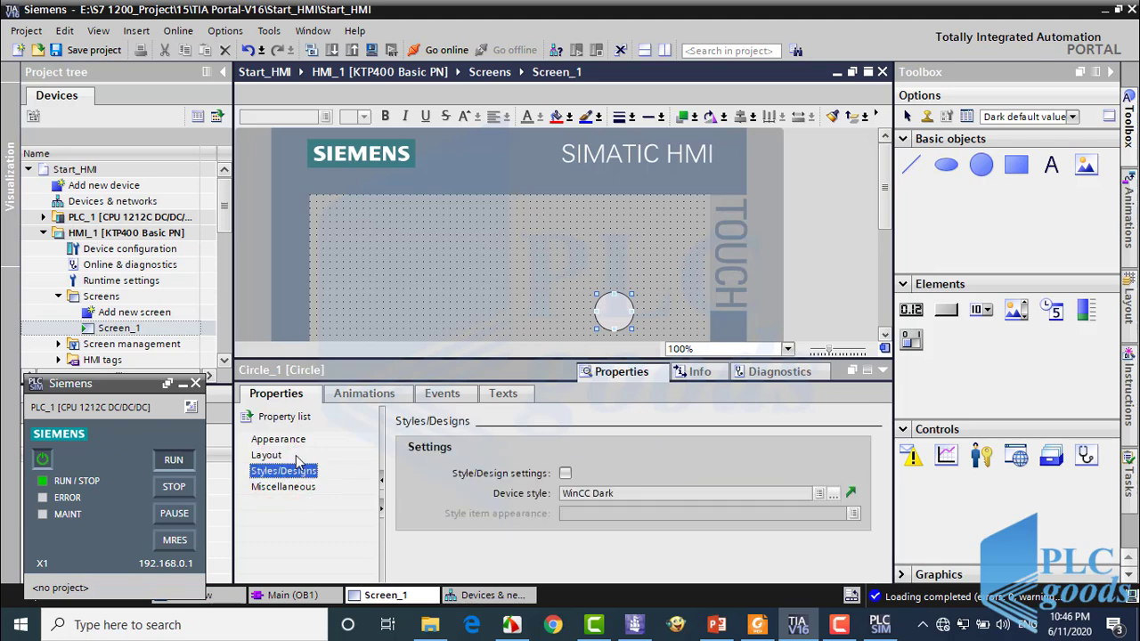
{"action": "left_click", "coordinate": [362, 396]}
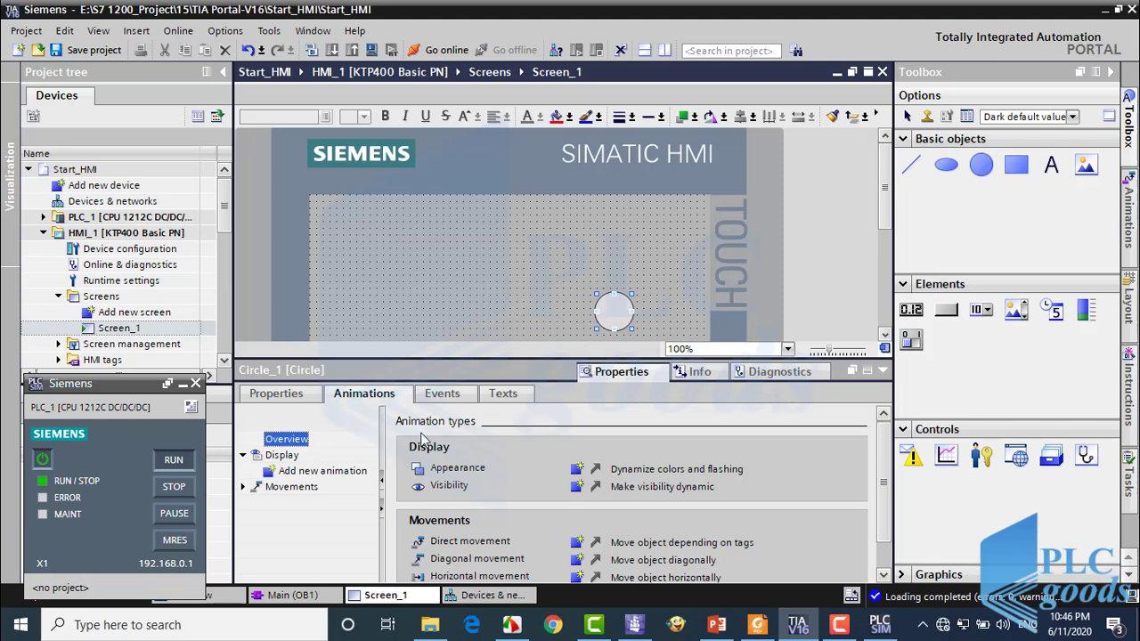
Add a colour appearance animation to Circle_1 using the Motor tag from the Default tag table
{"action": "left_click", "coordinate": [577, 475]}
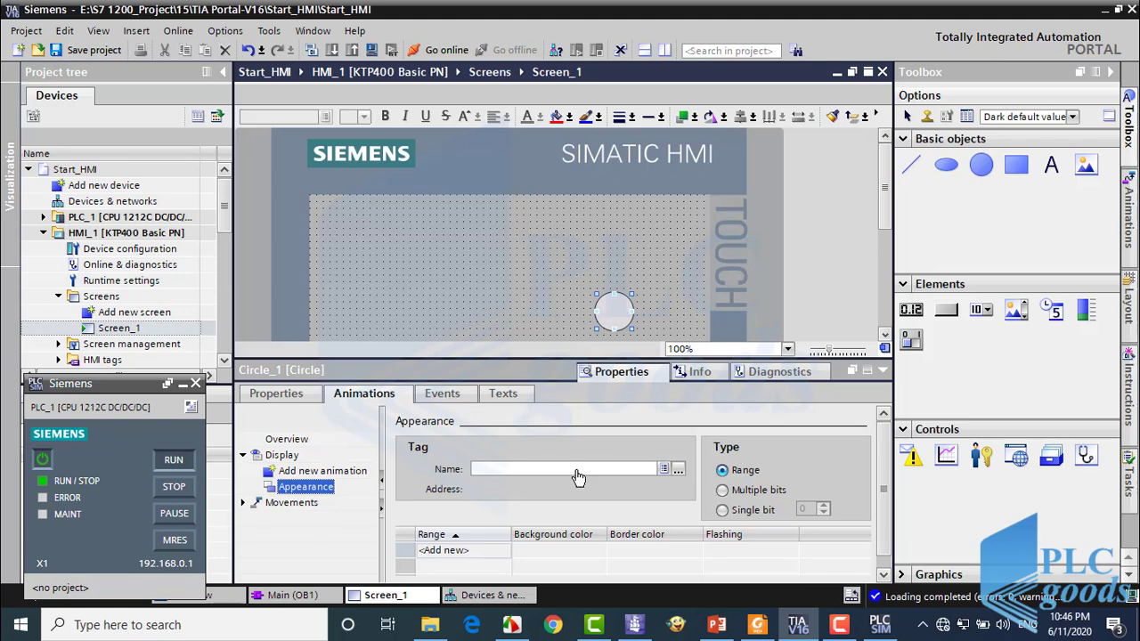
{"action": "mouse_move", "coordinate": [567, 470]}
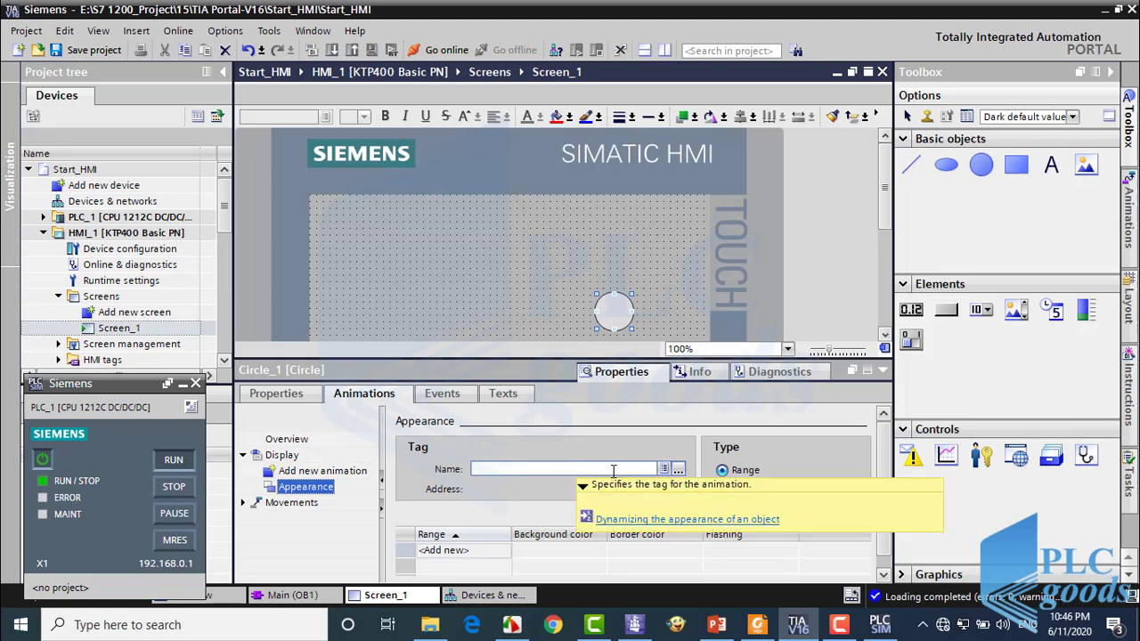
{"action": "left_click", "coordinate": [676, 470]}
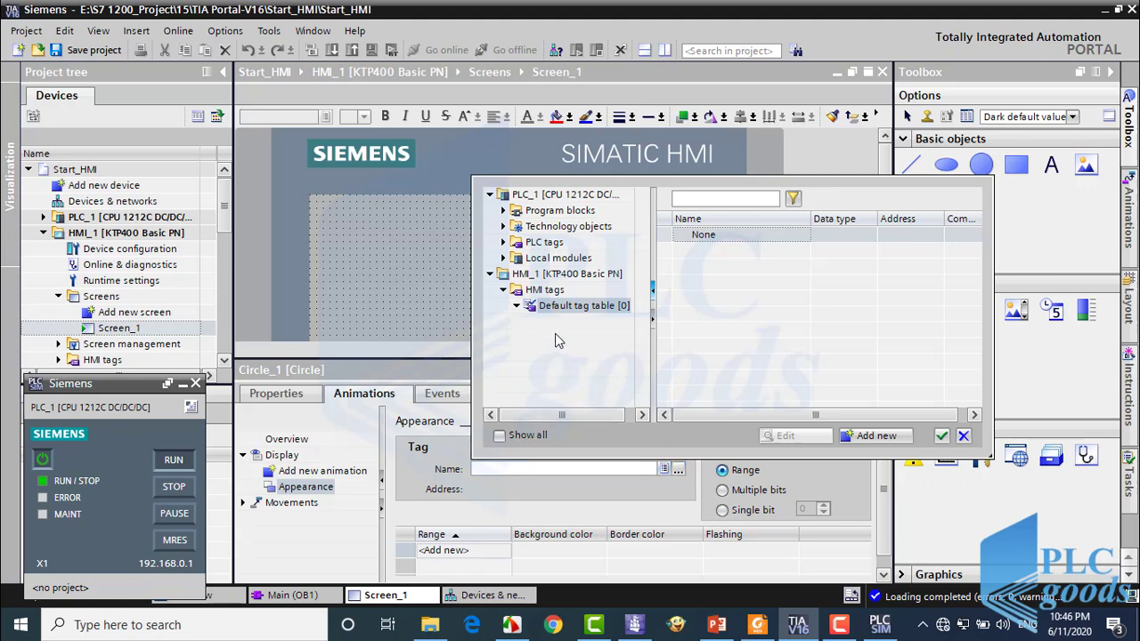
{"action": "left_click", "coordinate": [503, 242]}
{"action": "left_click", "coordinate": [535, 258]}
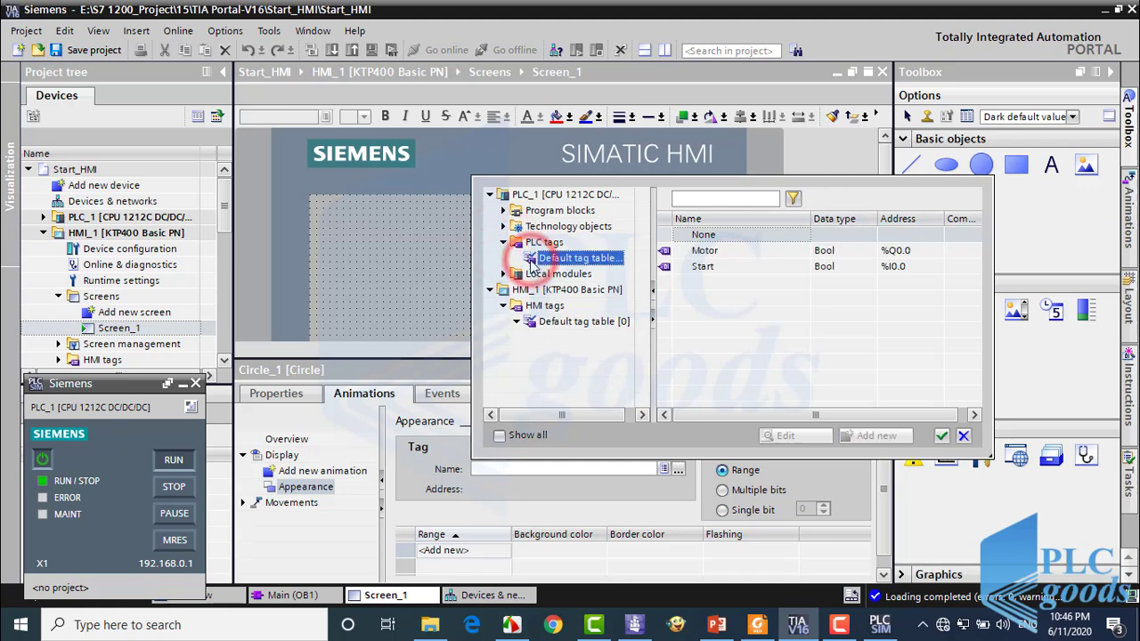
{"action": "left_click", "coordinate": [701, 253]}
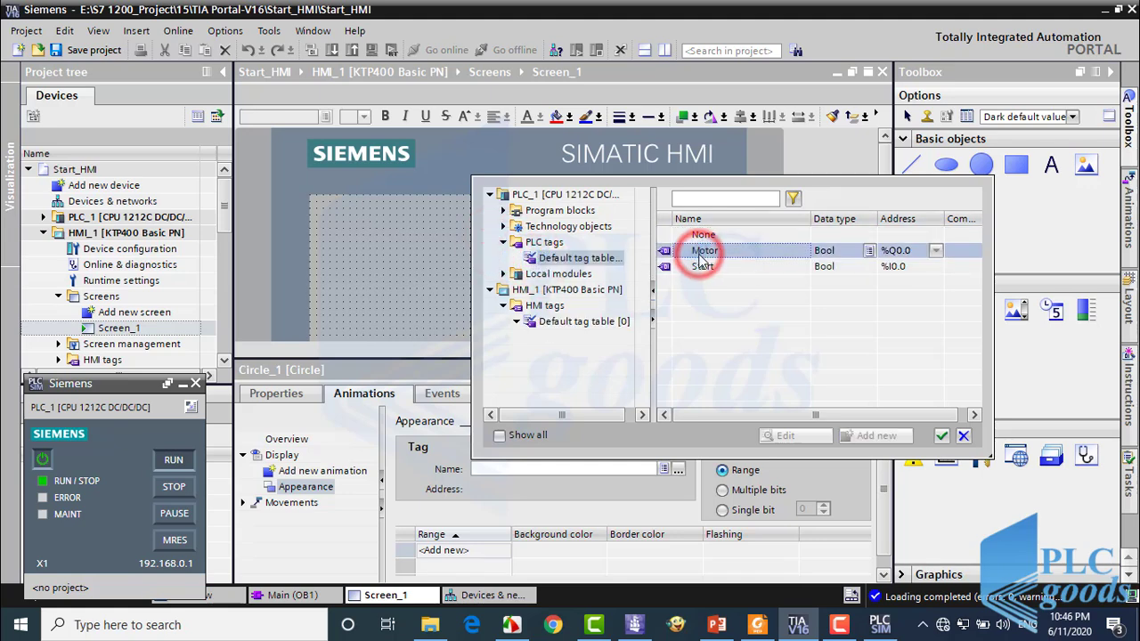
{"action": "double_click", "coordinate": [705, 251]}
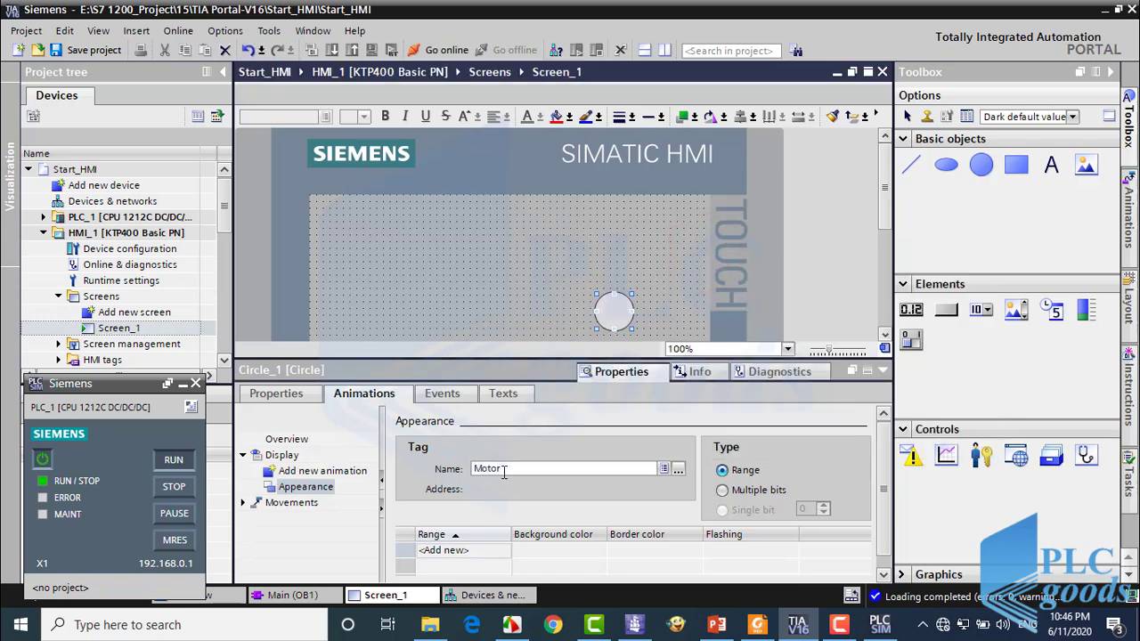
Add ranges 0 and 1, make range 1 fill and border red, and save
{"action": "left_click", "coordinate": [445, 549]}
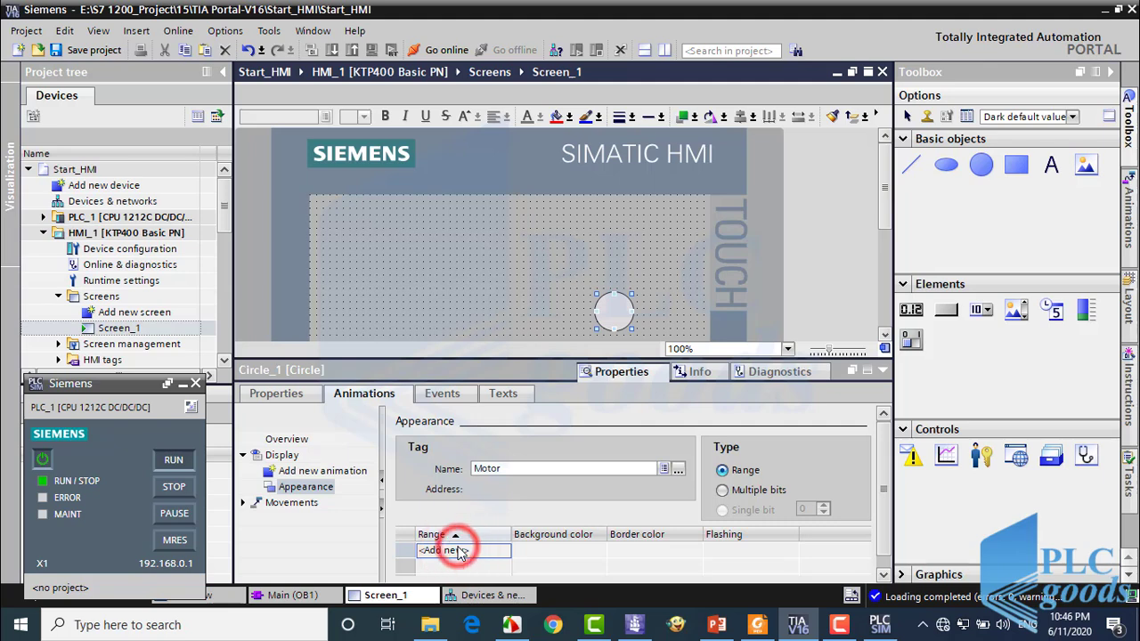
{"action": "left_click", "coordinate": [458, 550]}
{"action": "left_click", "coordinate": [448, 566]}
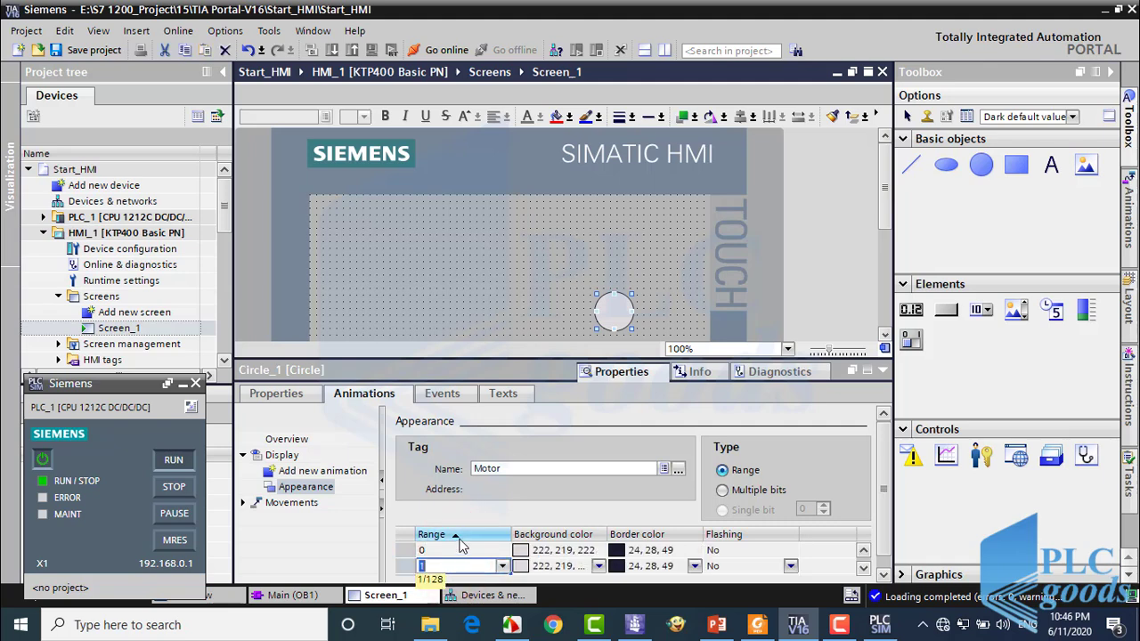
{"action": "left_click", "coordinate": [599, 567]}
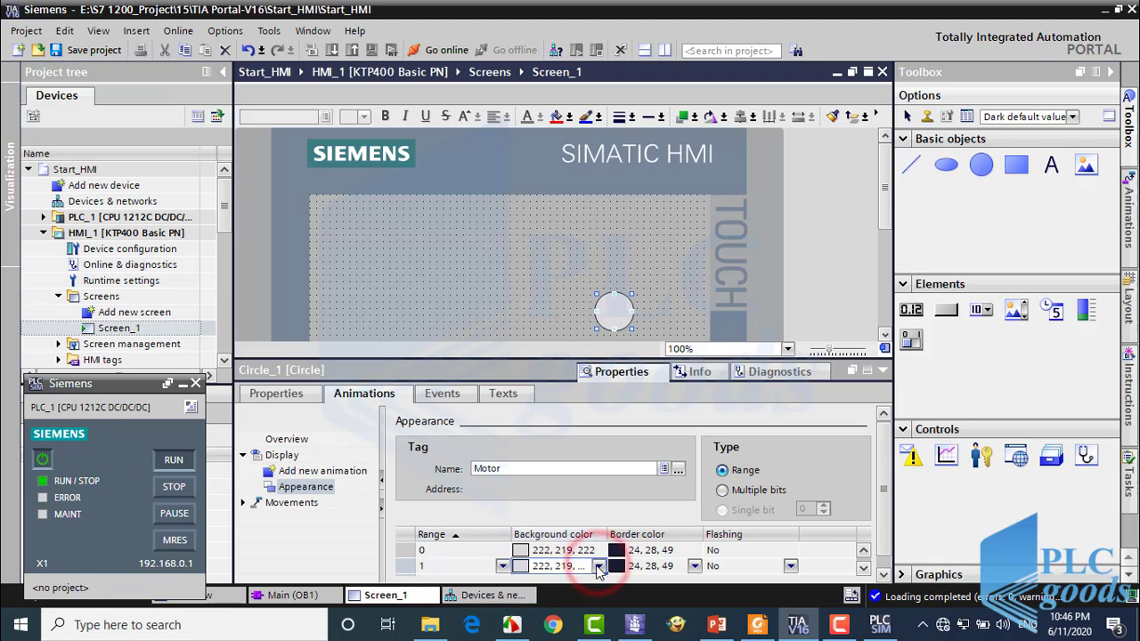
{"action": "left_click", "coordinate": [599, 567]}
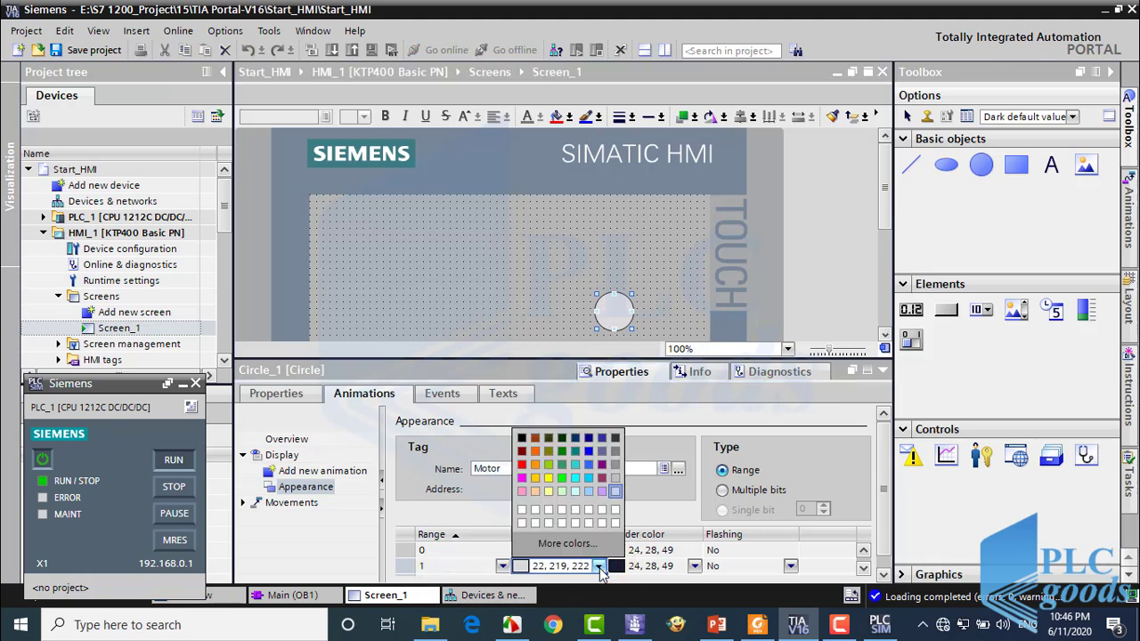
{"action": "left_click", "coordinate": [522, 464]}
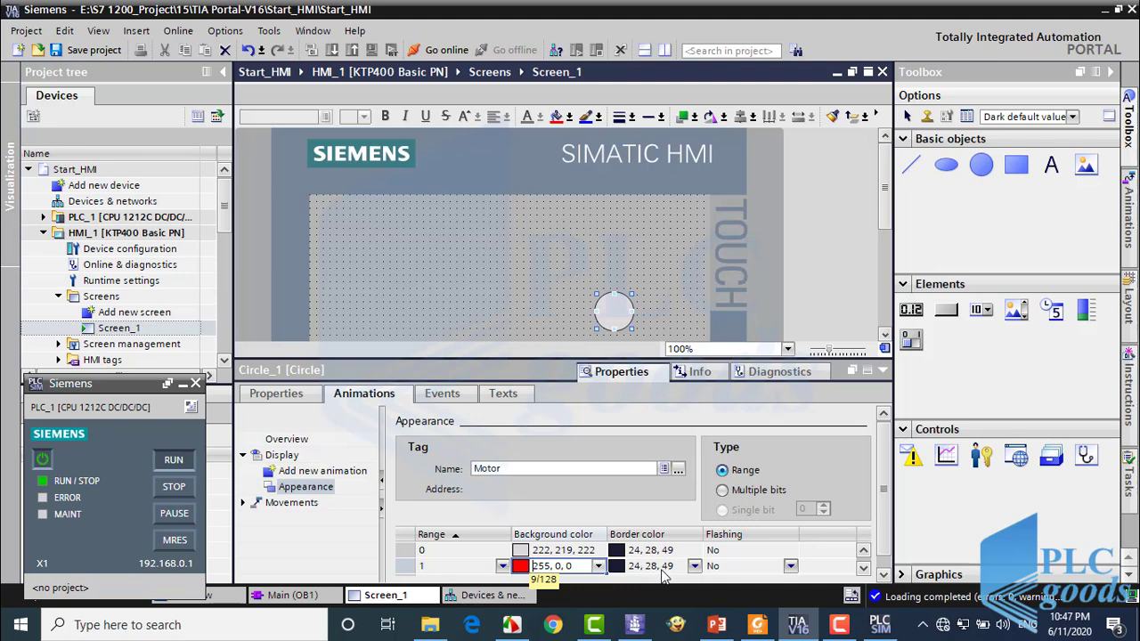
{"action": "left_click", "coordinate": [694, 566]}
{"action": "left_click", "coordinate": [617, 464]}
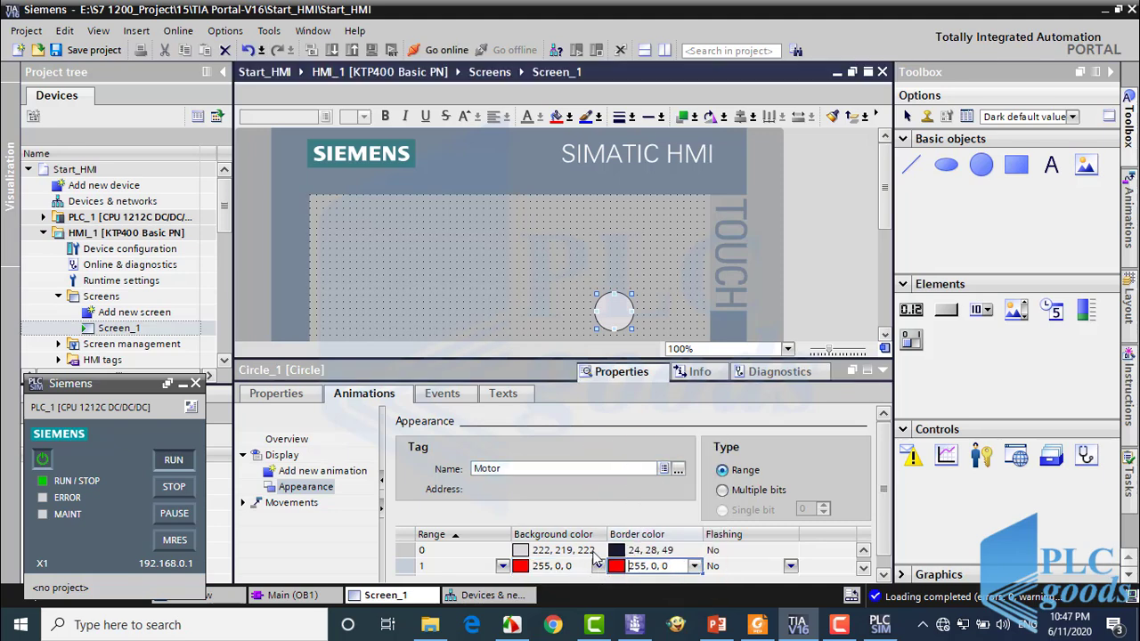
{"action": "left_click", "coordinate": [103, 53]}
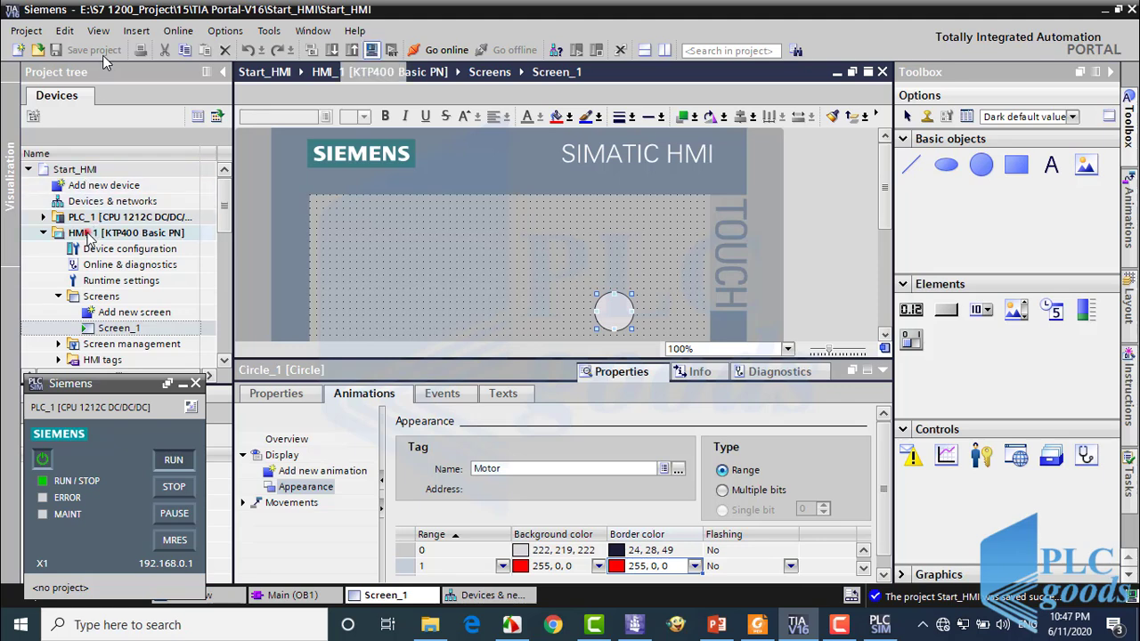
Compile HMI_1 and run it in the RT Simulator, placed on the right of the screen
{"action": "left_click", "coordinate": [88, 234]}
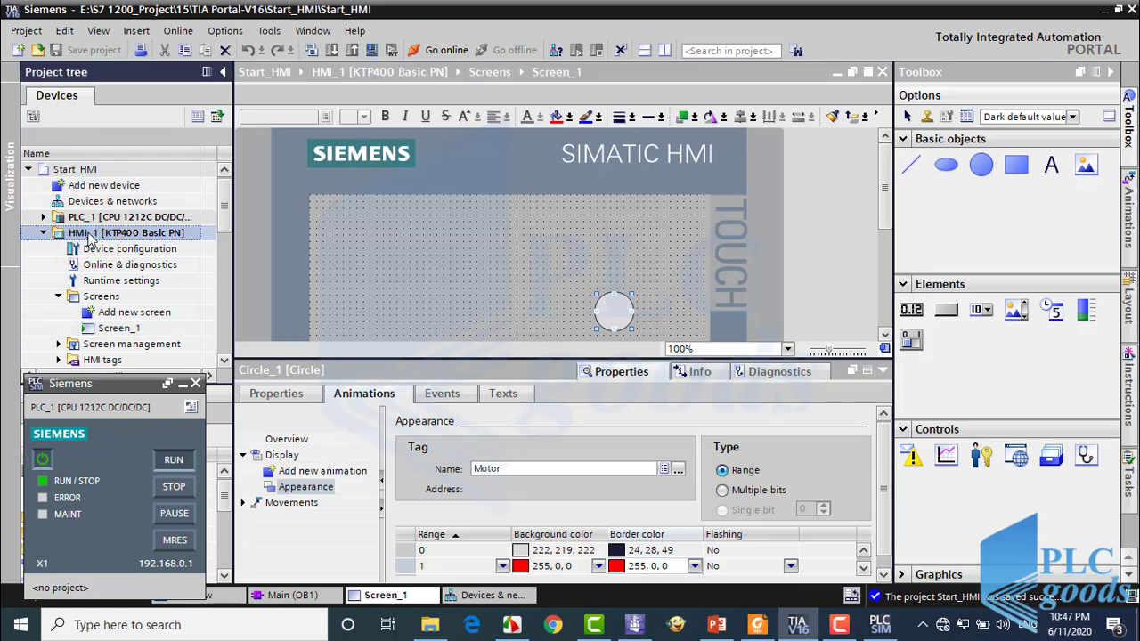
{"action": "left_click", "coordinate": [373, 54]}
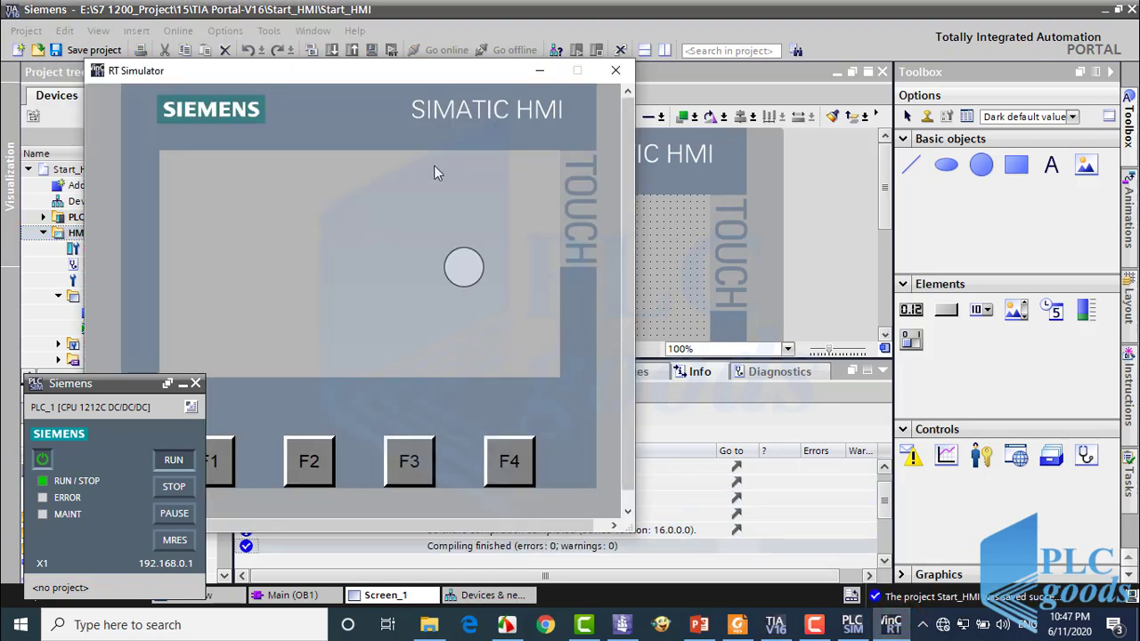
{"action": "left_click", "coordinate": [386, 82]}
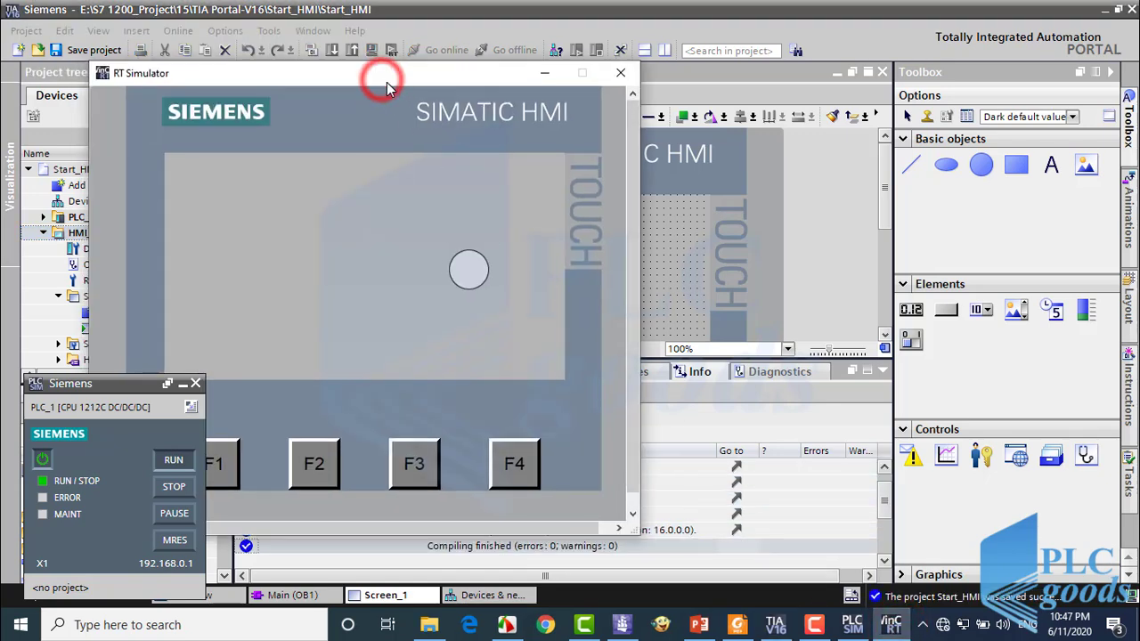
{"action": "left_click_drag", "start_coordinate": [387, 82], "coordinate": [879, 111]}
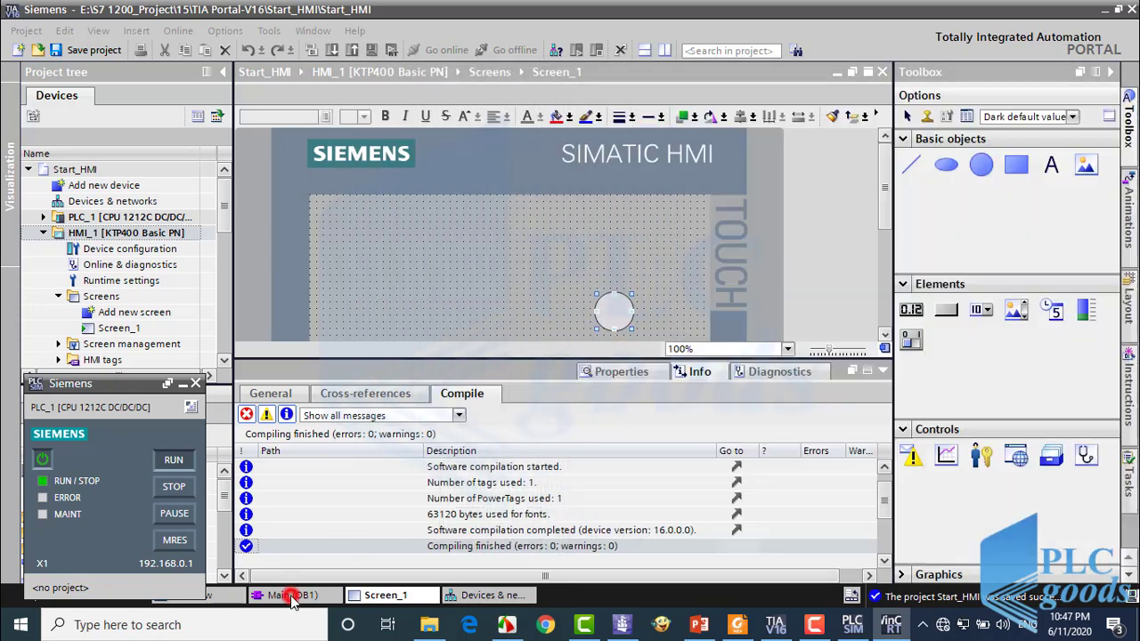
Monitor the Main ladder block online, arranged beside the HMI and PLC simulators
{"action": "left_click", "coordinate": [294, 595]}
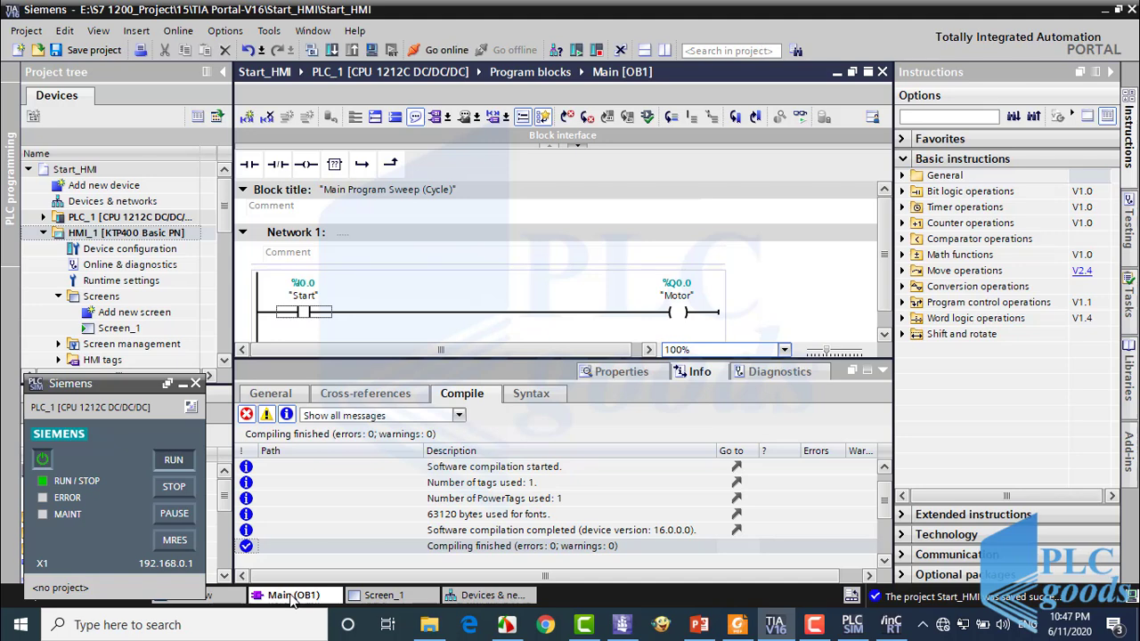
{"action": "left_click_drag", "start_coordinate": [840, 356], "coordinate": [825, 466]}
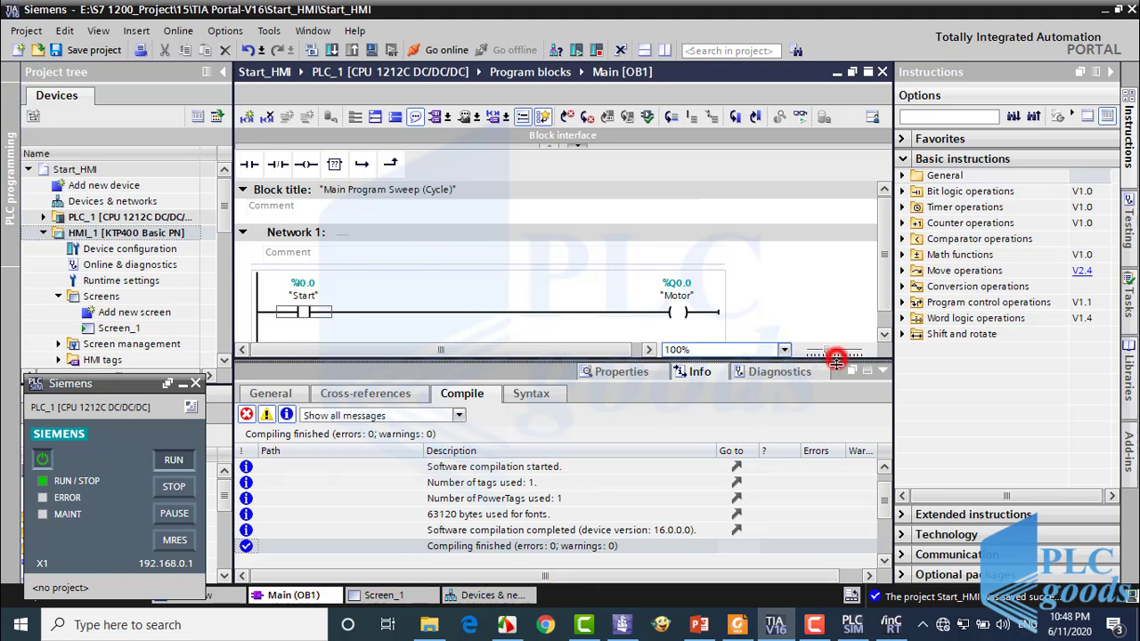
{"action": "left_click", "coordinate": [885, 475]}
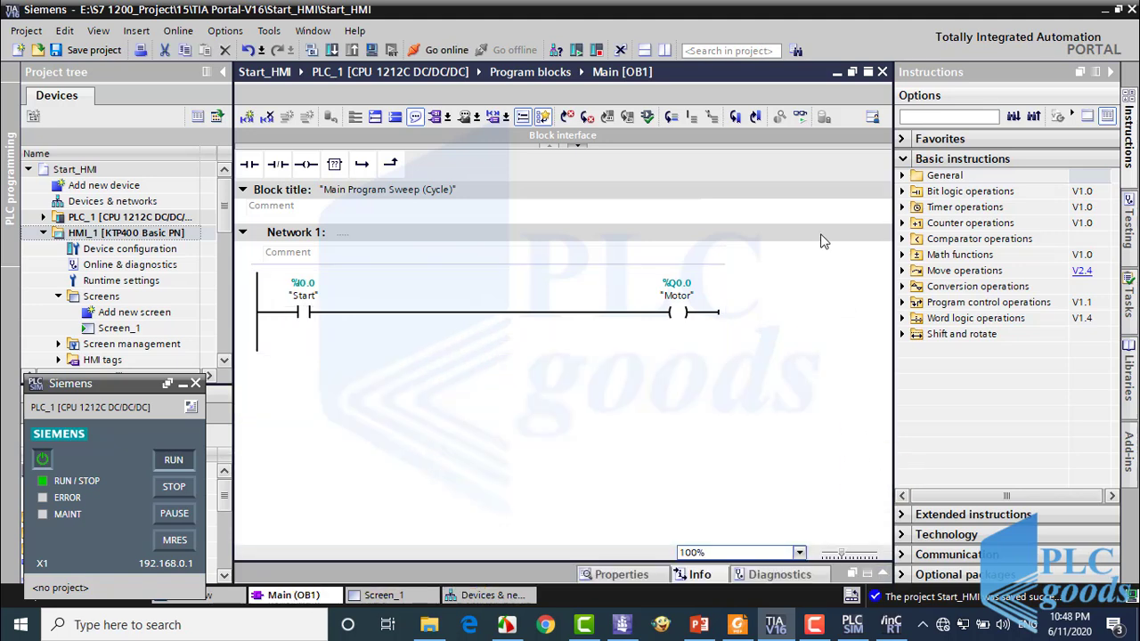
{"action": "left_click", "coordinate": [801, 117]}
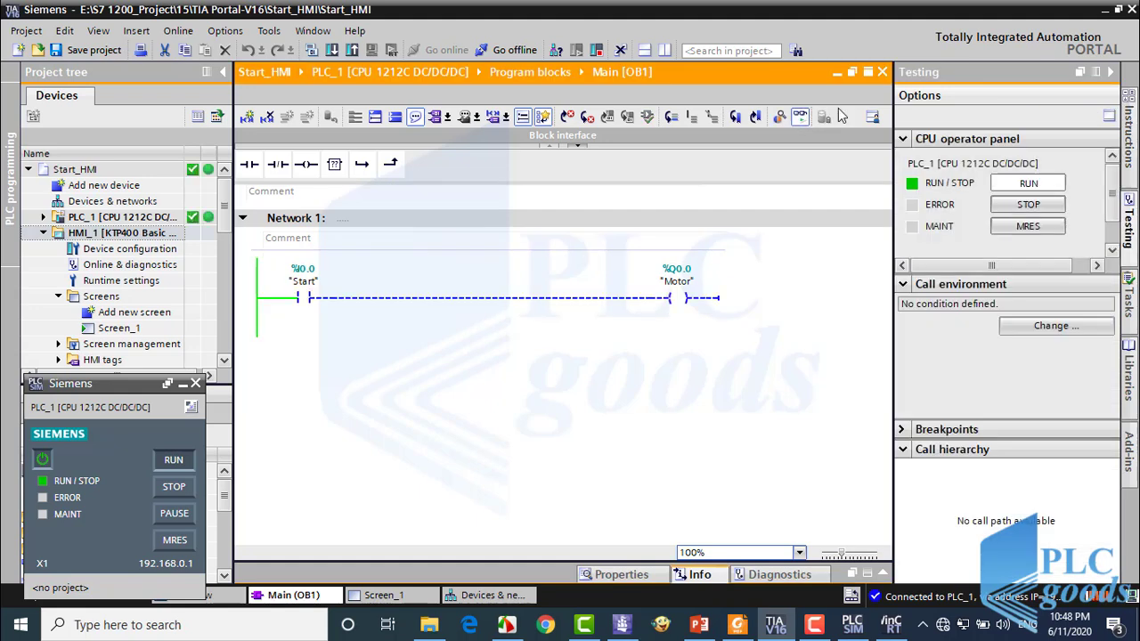
{"action": "left_click", "coordinate": [1119, 9]}
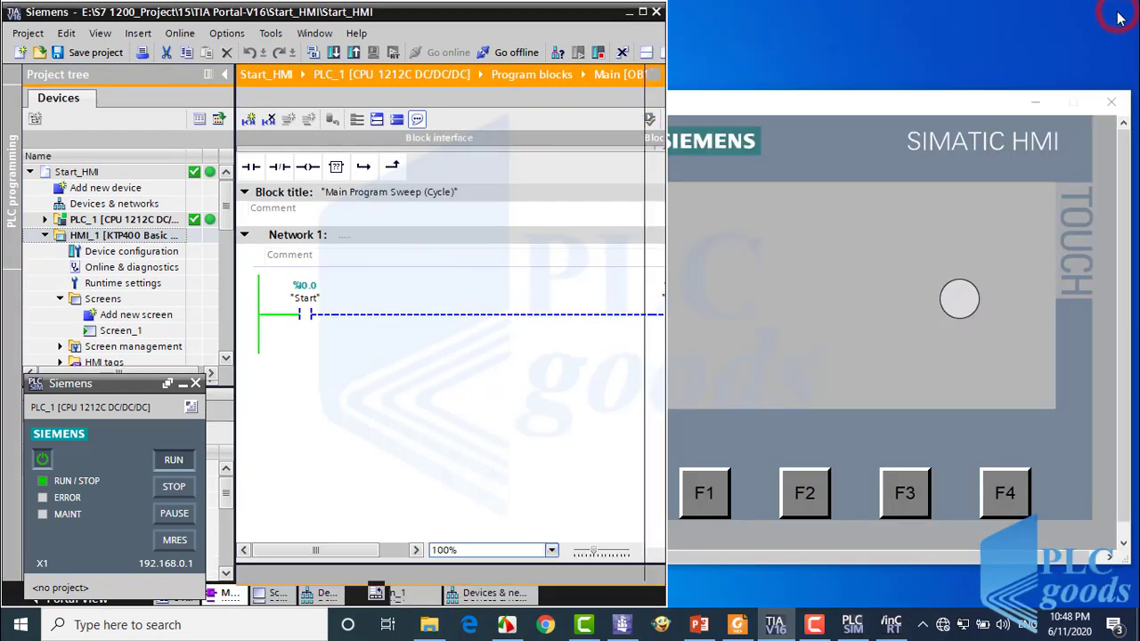
{"action": "left_click_drag", "start_coordinate": [867, 108], "coordinate": [890, 17]}
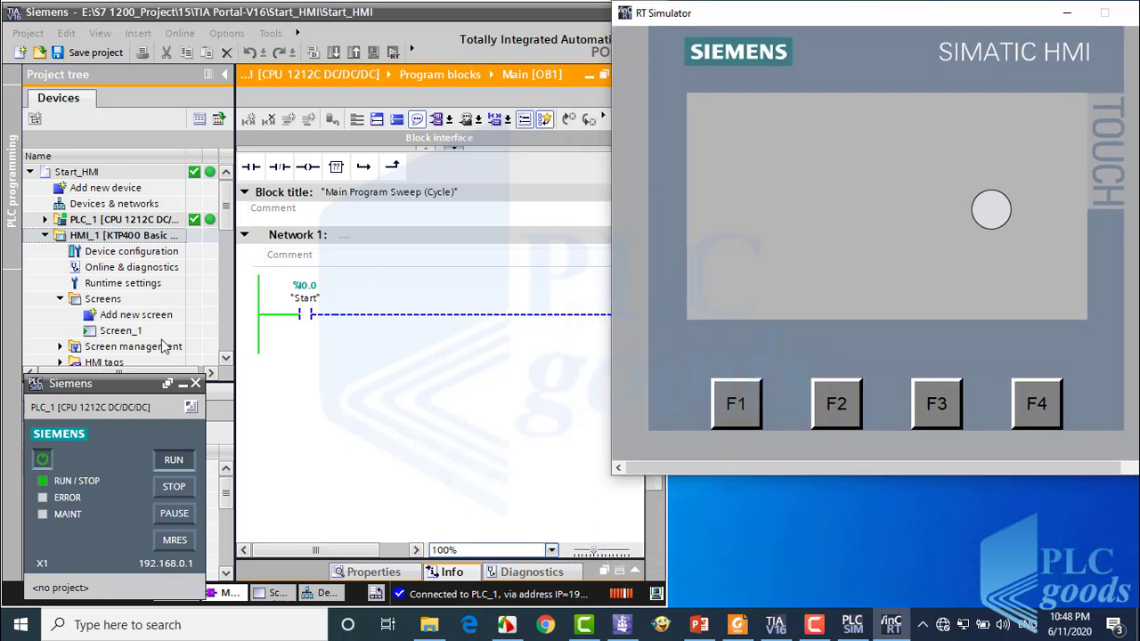
{"action": "mouse_move", "coordinate": [100, 387]}
{"action": "left_mouse_down"}
{"action": "mouse_move", "coordinate": [583, 374]}
{"action": "mouse_move", "coordinate": [739, 101]}
{"action": "left_mouse_up"}
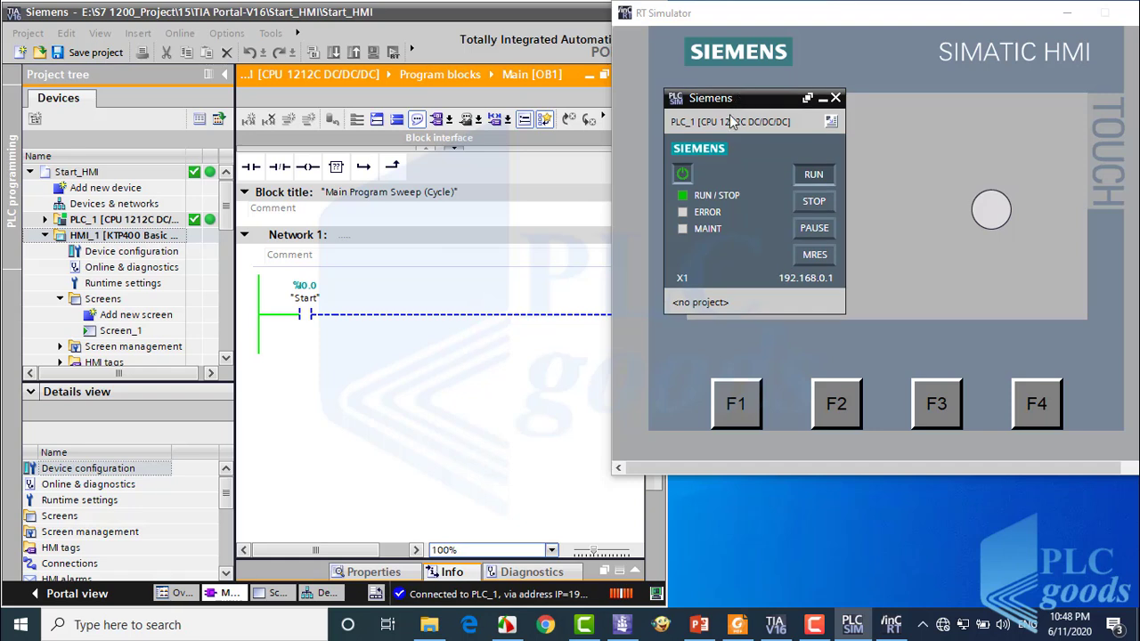
{"action": "left_click", "coordinate": [667, 518]}
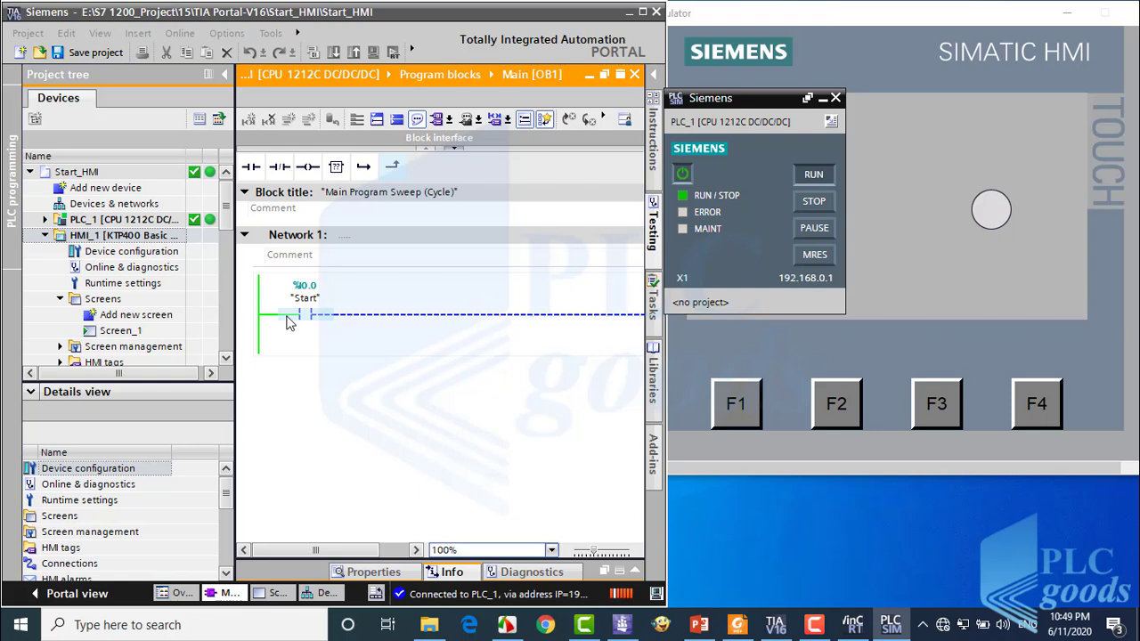
Select the Force table under PLC_1's Watch and force tables
{"action": "left_click", "coordinate": [44, 225]}
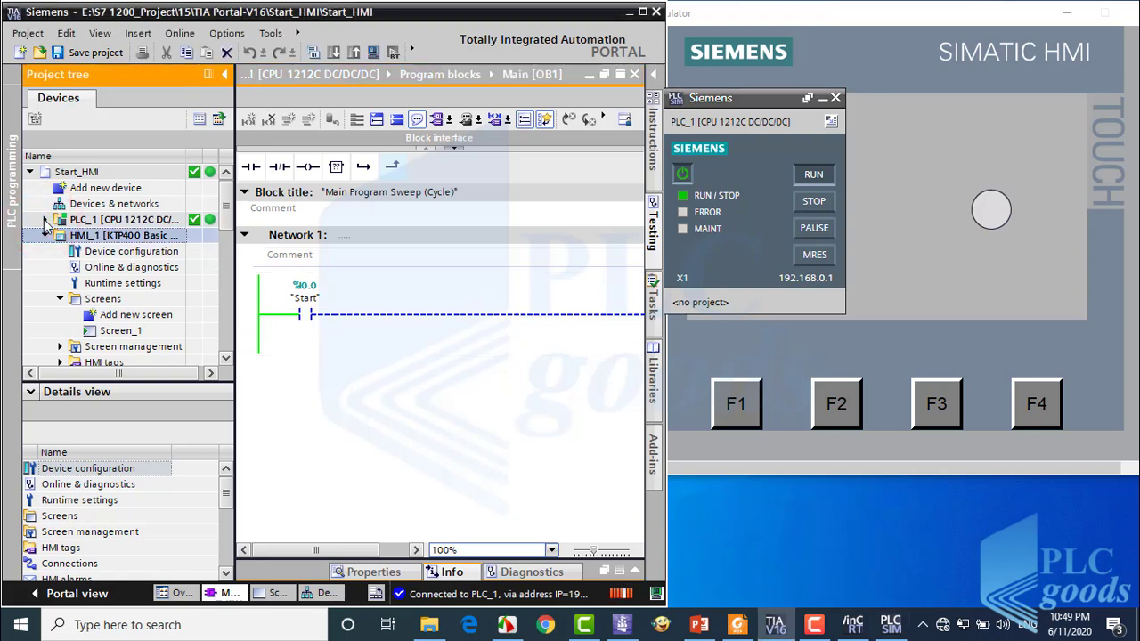
{"action": "left_click", "coordinate": [44, 219]}
{"action": "left_click", "coordinate": [60, 346]}
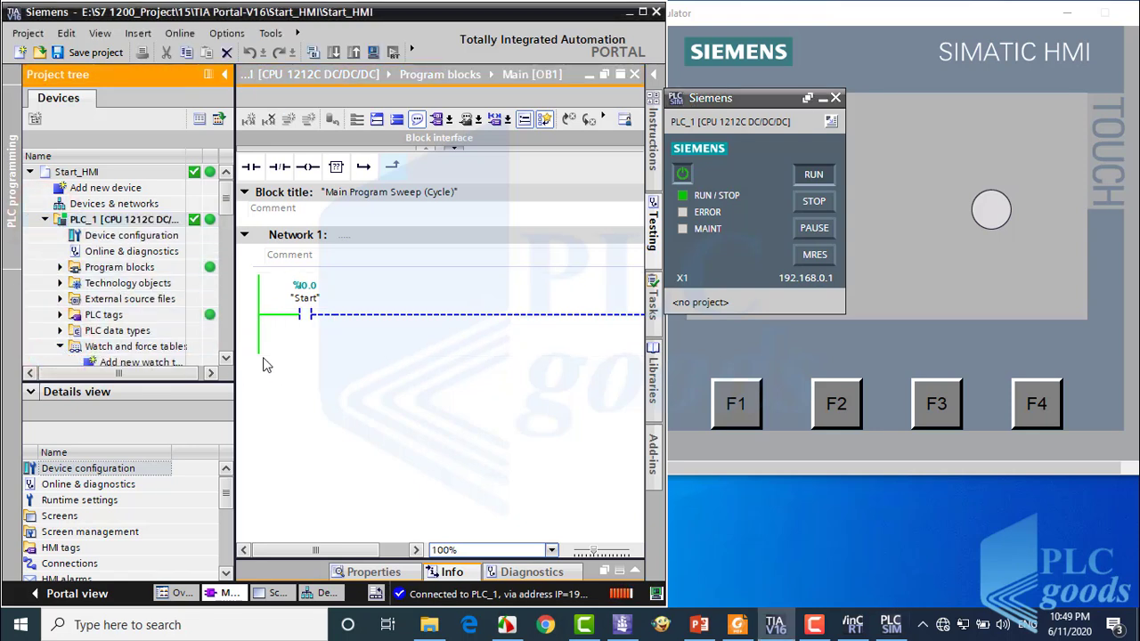
{"action": "left_click", "coordinate": [226, 357]}
Open the Force table as a floating window in the lower right, beside the ladder
{"action": "double_click", "coordinate": [125, 347]}
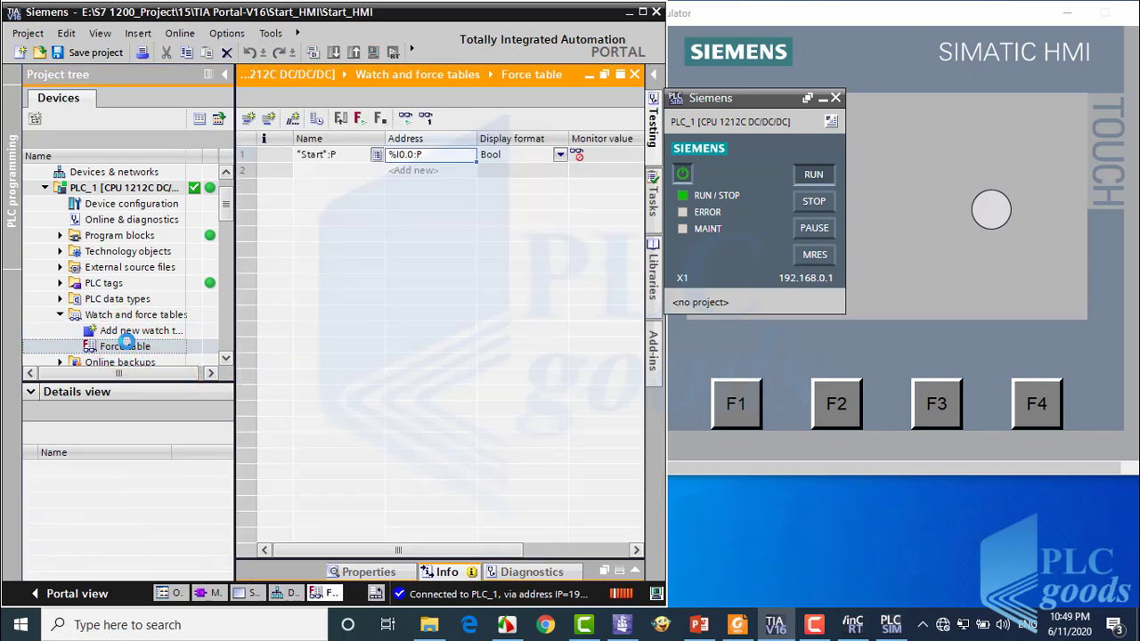
{"action": "left_click", "coordinate": [605, 74]}
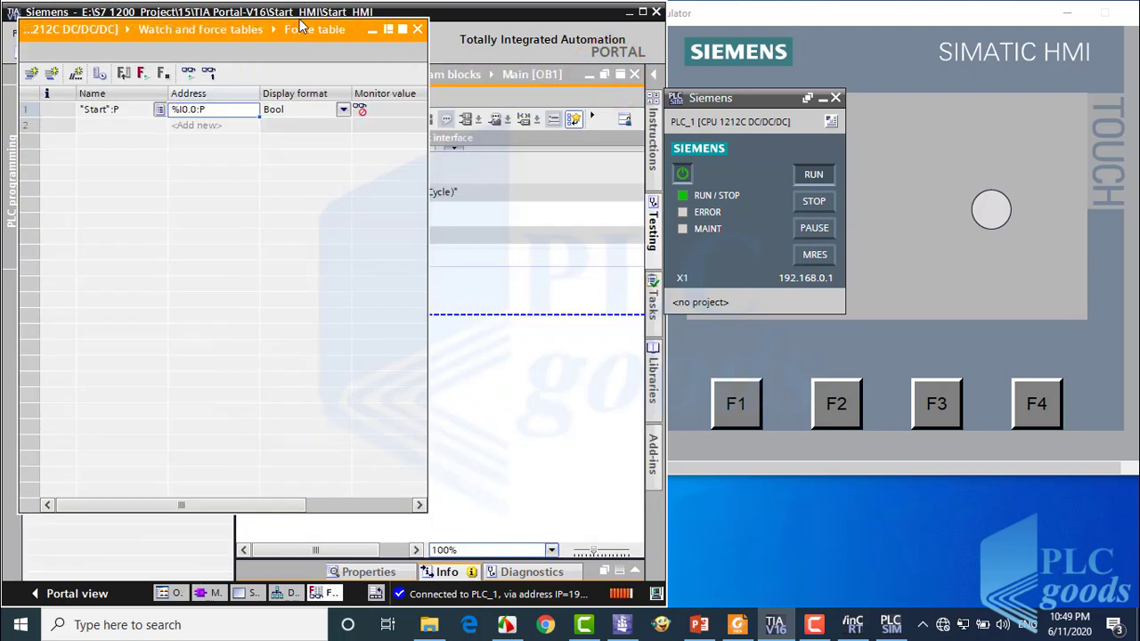
{"action": "mouse_move", "coordinate": [301, 26]}
{"action": "left_mouse_down"}
{"action": "mouse_move", "coordinate": [800, 447]}
{"action": "mouse_move", "coordinate": [809, 437]}
{"action": "left_mouse_up"}
{"action": "left_click_drag", "start_coordinate": [978, 526], "coordinate": [1124, 522]}
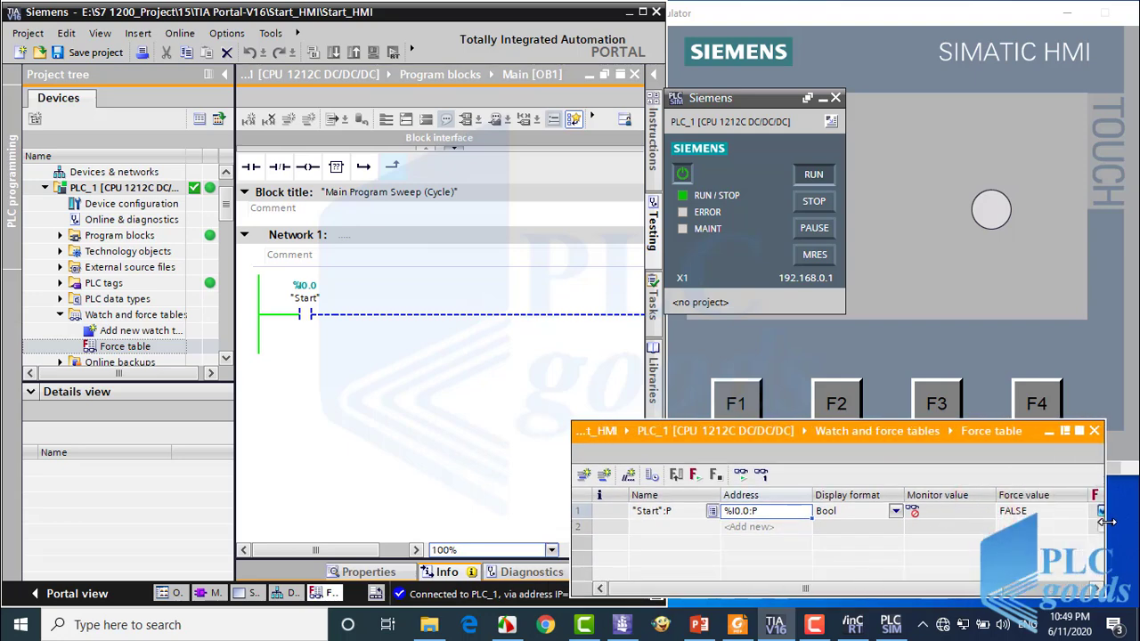
{"action": "left_click", "coordinate": [224, 74]}
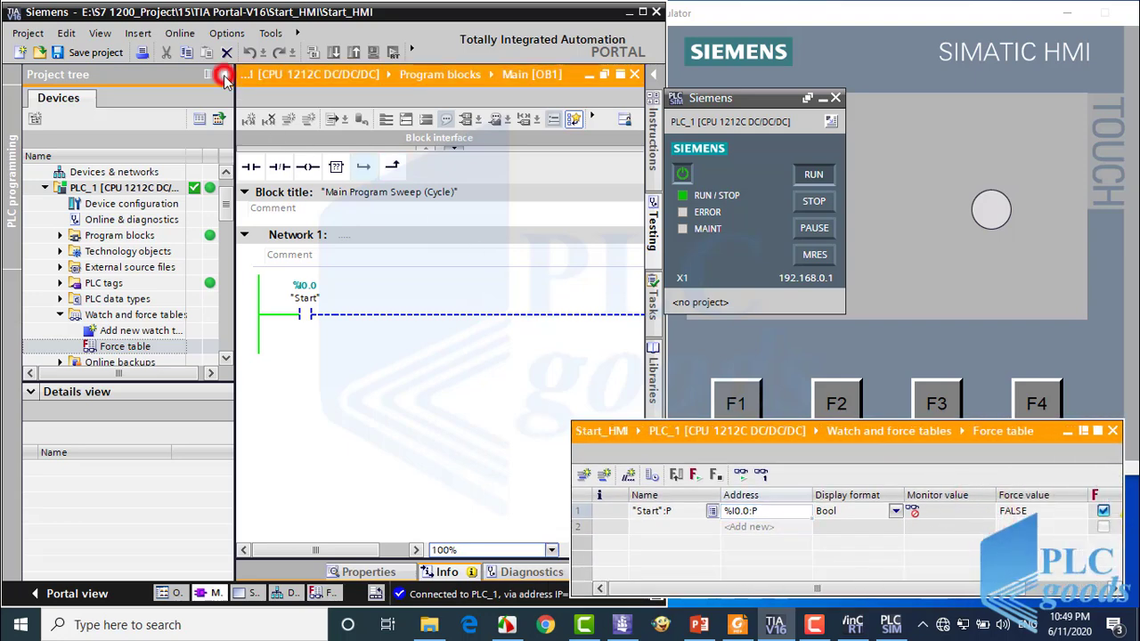
{"action": "left_click_drag", "start_coordinate": [575, 481], "coordinate": [590, 481]}
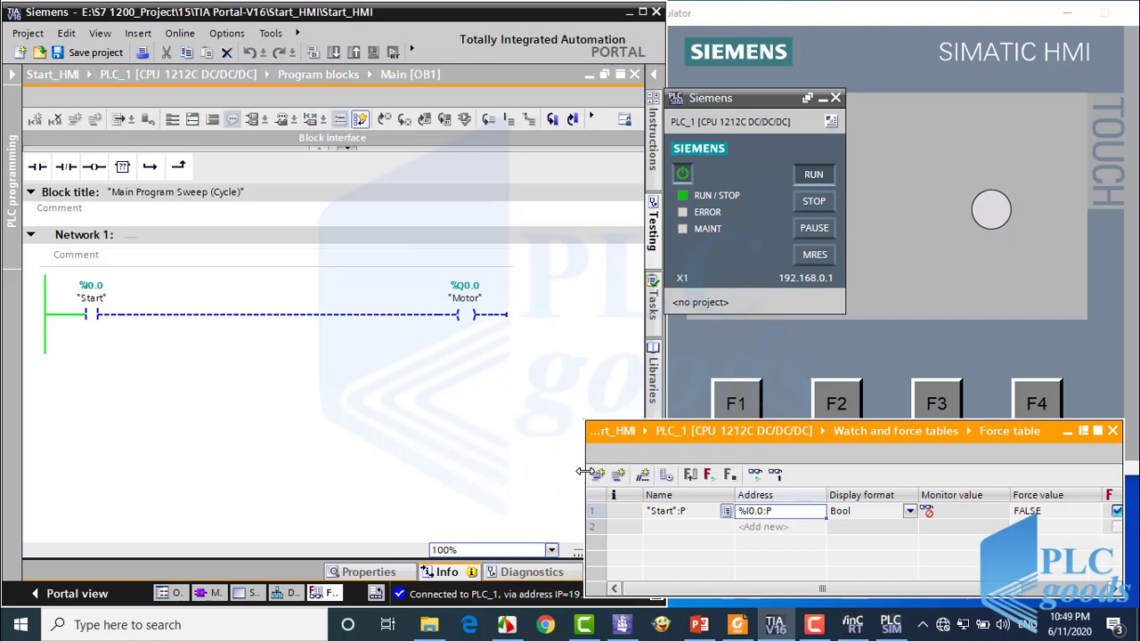
{"action": "left_click_drag", "start_coordinate": [726, 100], "coordinate": [481, 389]}
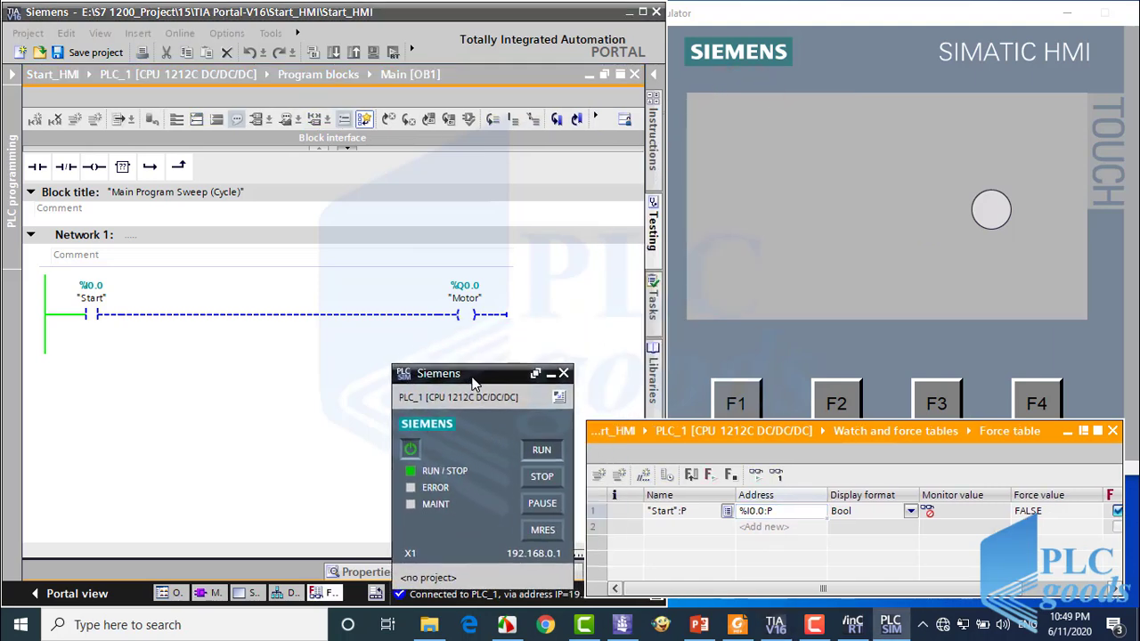
{"action": "left_click", "coordinate": [92, 314]}
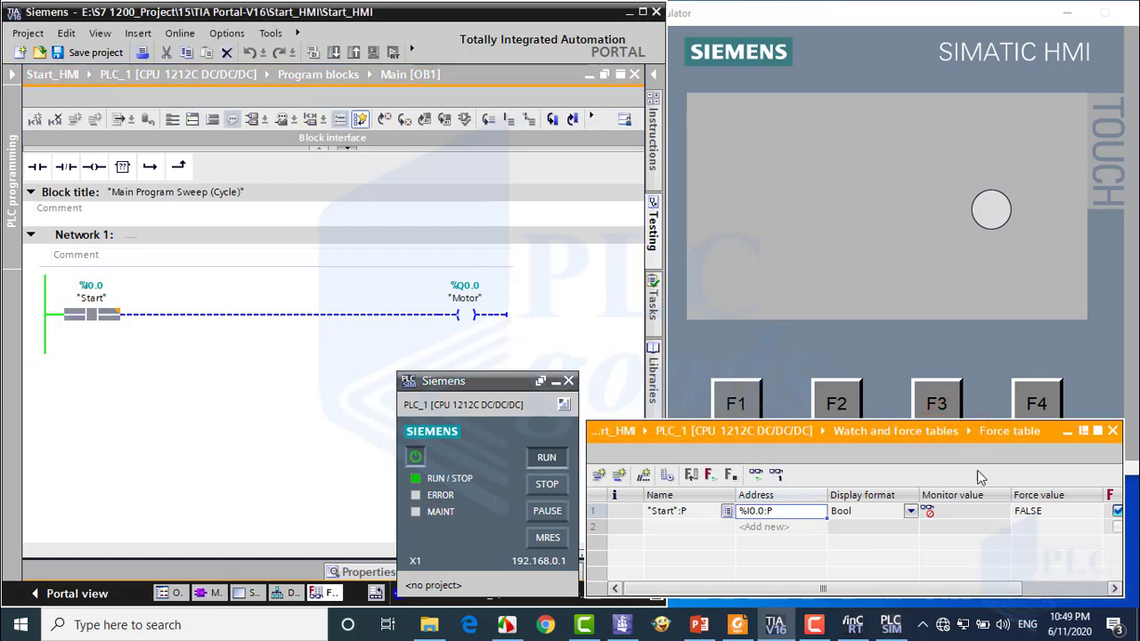
Force the Start input %I0.0 to 1 so the HMI circle turns red
{"action": "left_click", "coordinate": [1024, 508]}
{"action": "type", "text": "1"}
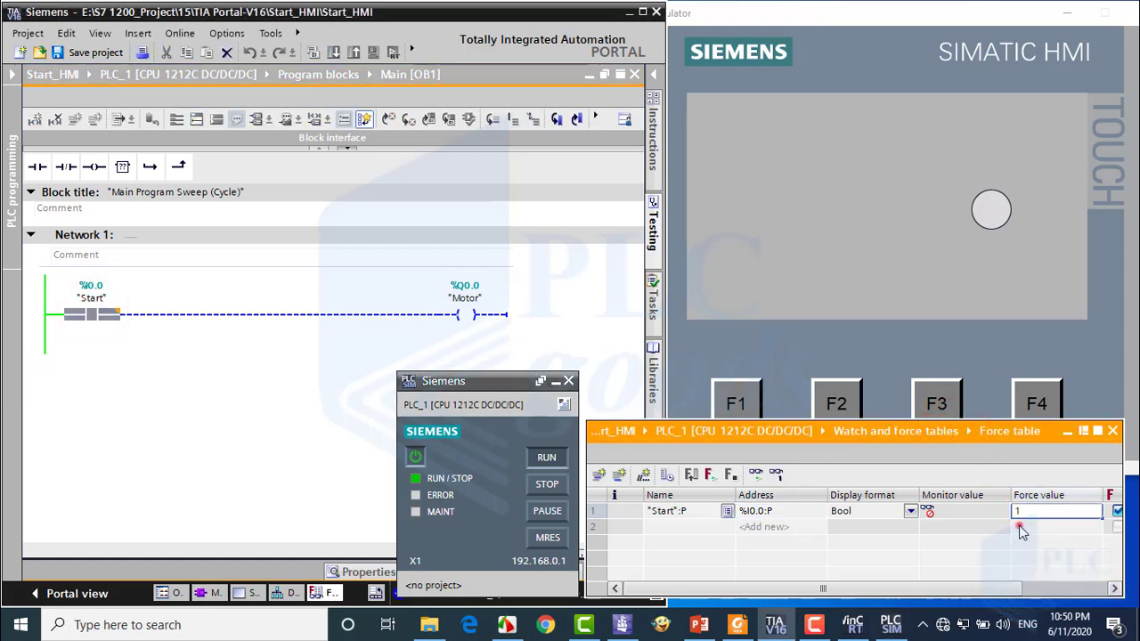
{"action": "left_click", "coordinate": [709, 475]}
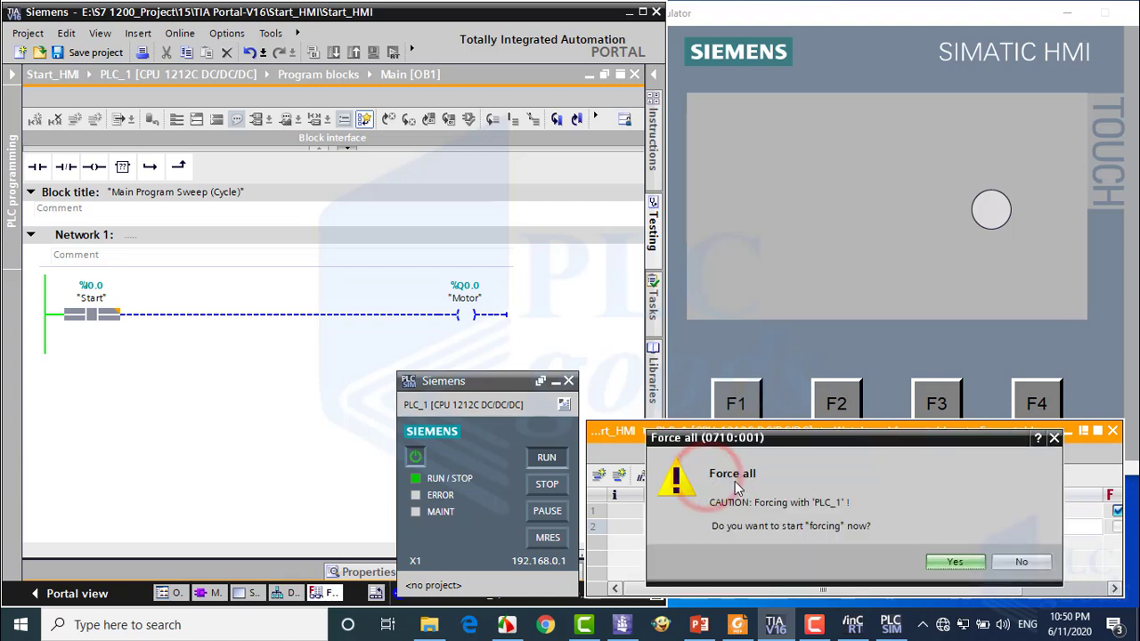
{"action": "left_click", "coordinate": [931, 561]}
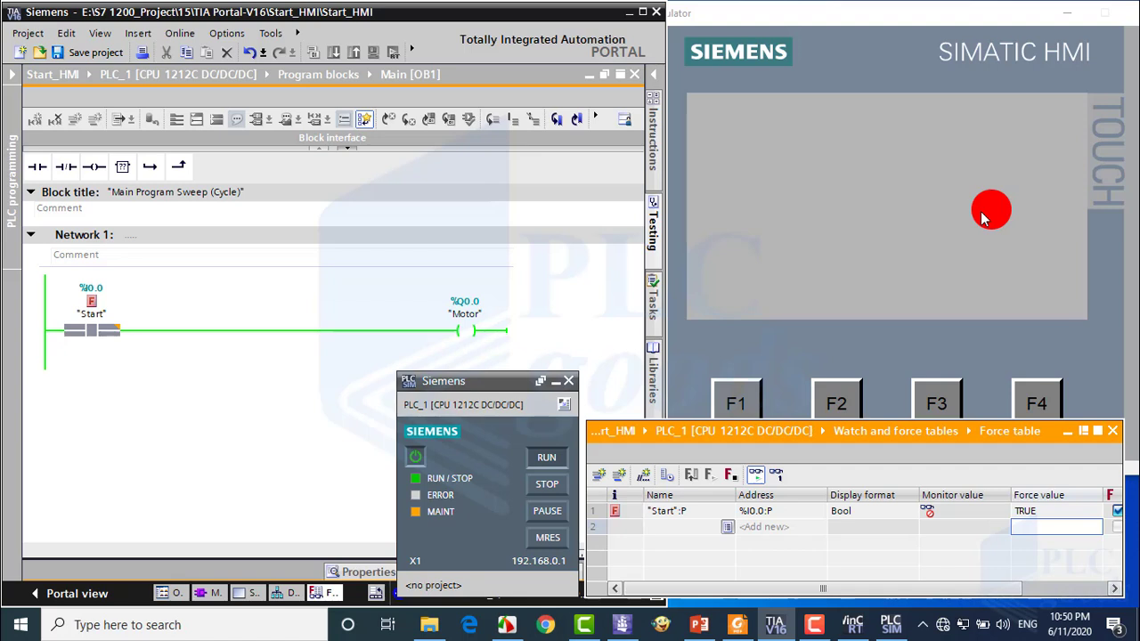
Replace the Start force with 0 so the Motor de-energizes and the circle returns grey
{"action": "left_click", "coordinate": [1024, 510]}
{"action": "type", "text": "0"}
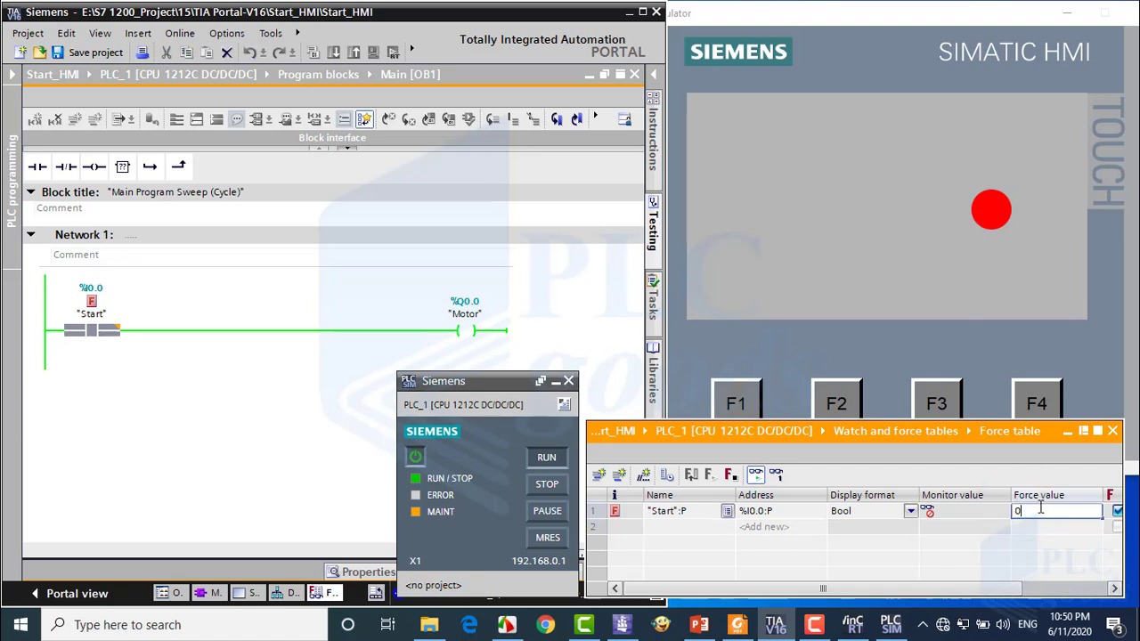
{"action": "key", "text": "Return"}
{"action": "left_click", "coordinate": [710, 474]}
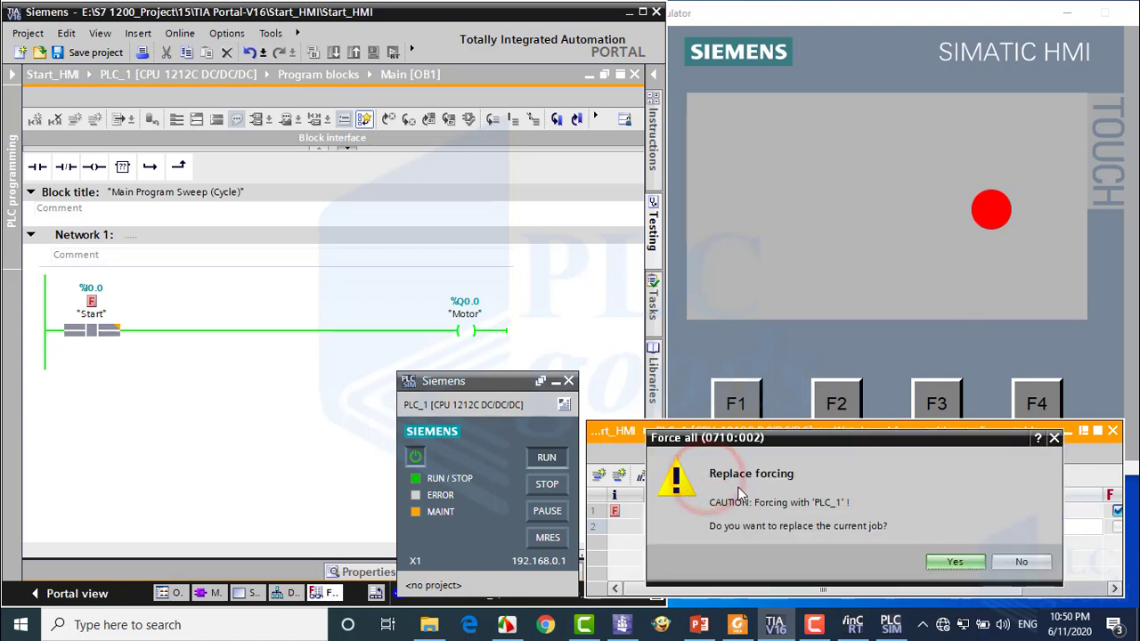
{"action": "left_click", "coordinate": [934, 559]}
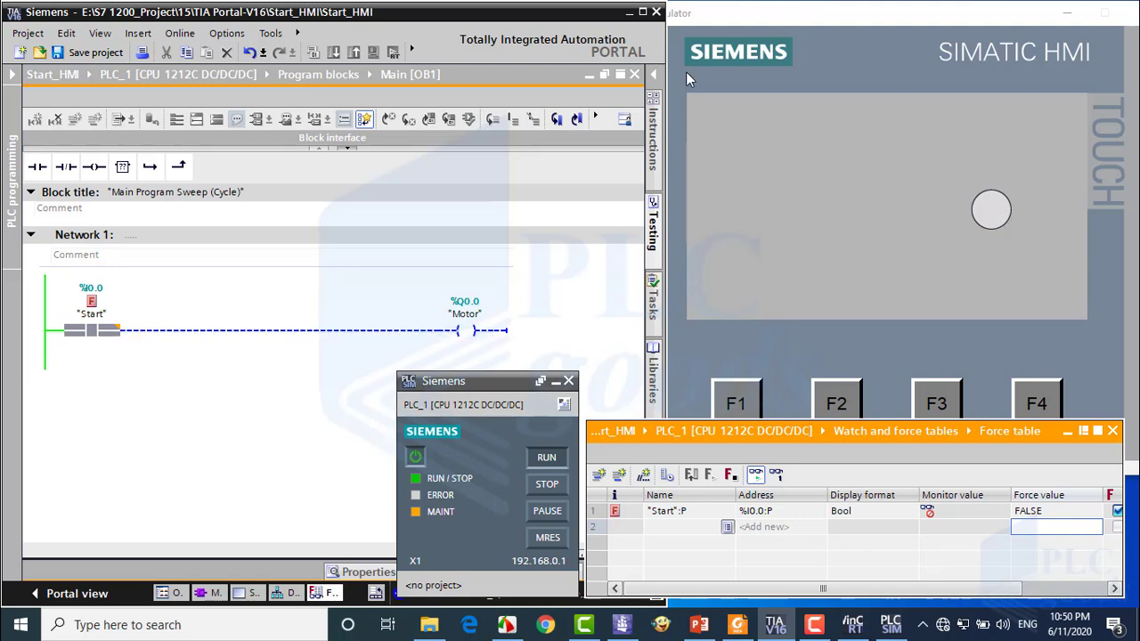
{"action": "left_click", "coordinate": [642, 15]}
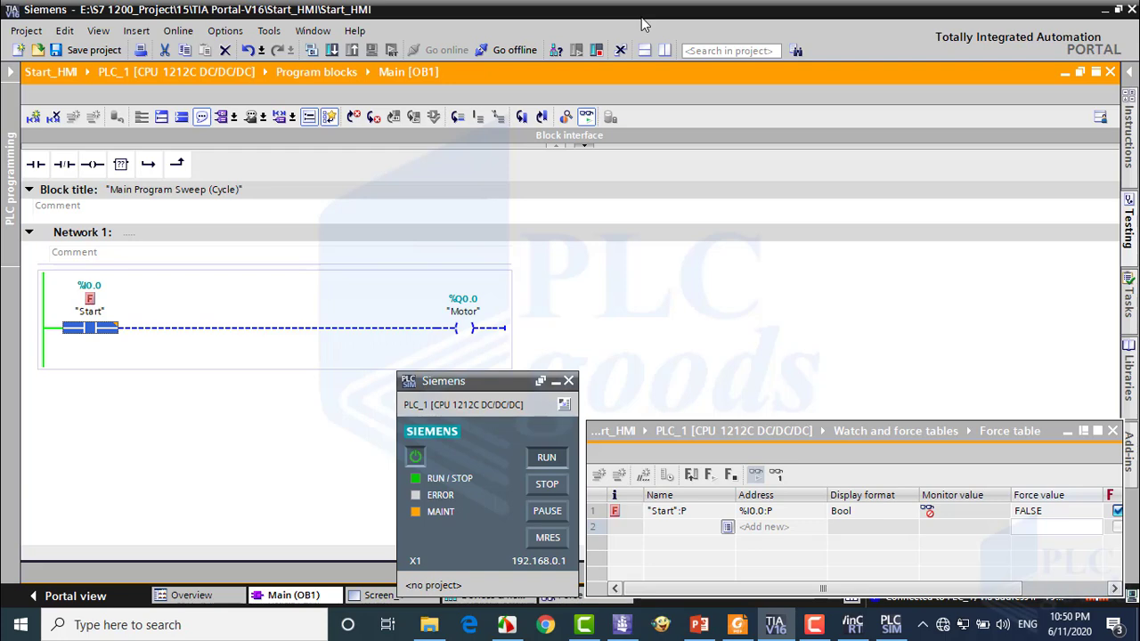
Close the Force table and PLC simulator panel, then show Screen_1 with the Toolbox
{"action": "left_click", "coordinate": [555, 381]}
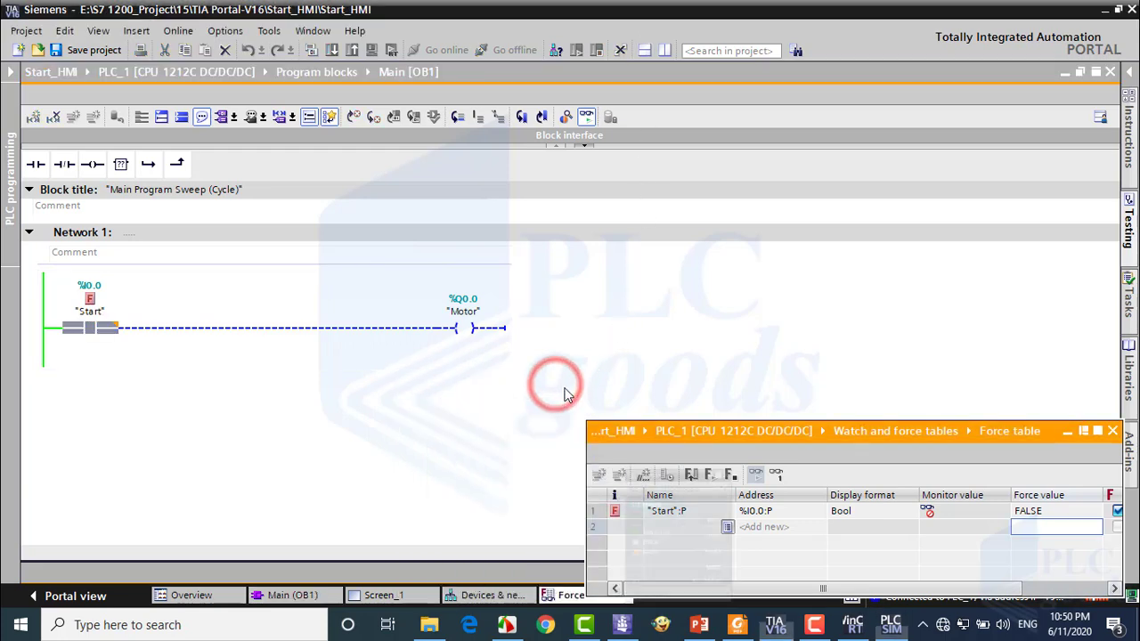
{"action": "left_click", "coordinate": [1113, 431]}
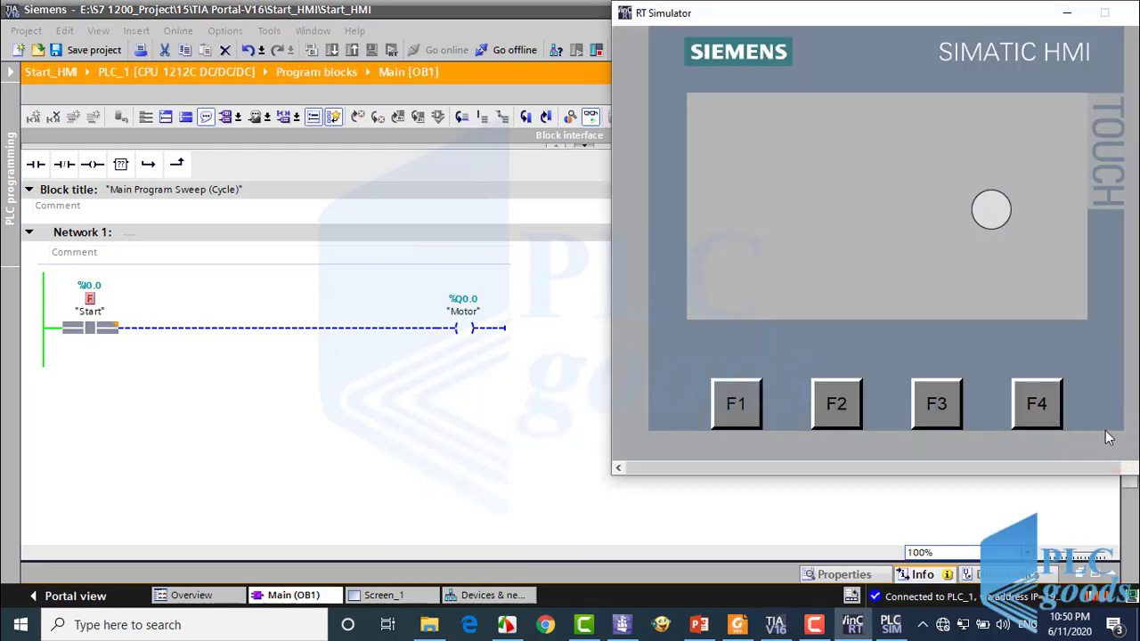
{"action": "left_click", "coordinate": [1049, 492]}
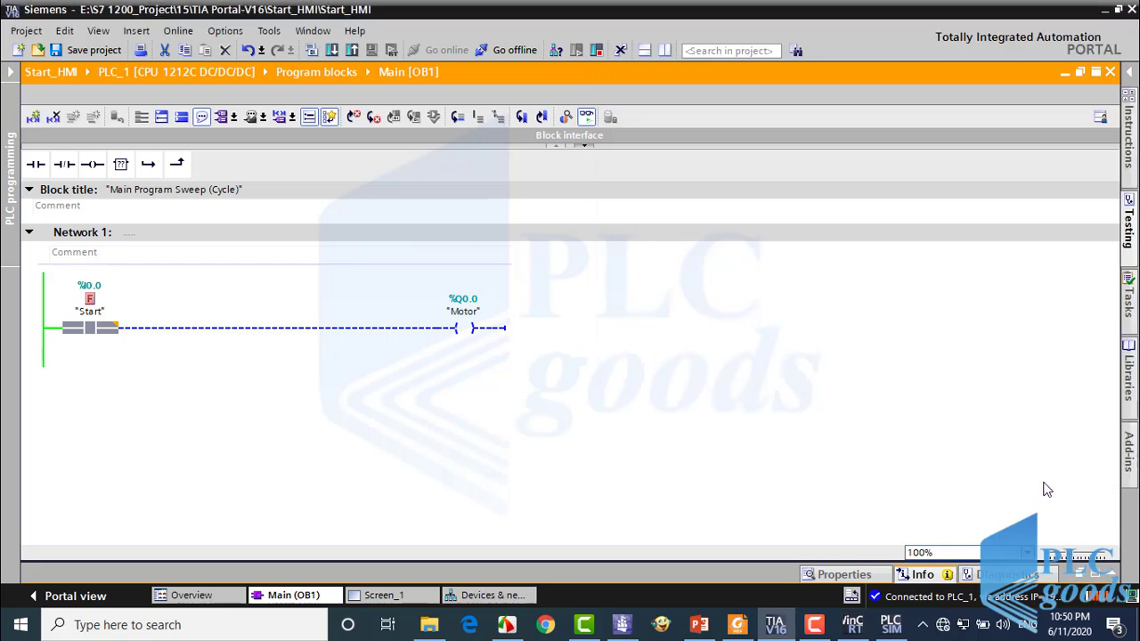
{"action": "left_click", "coordinate": [397, 595]}
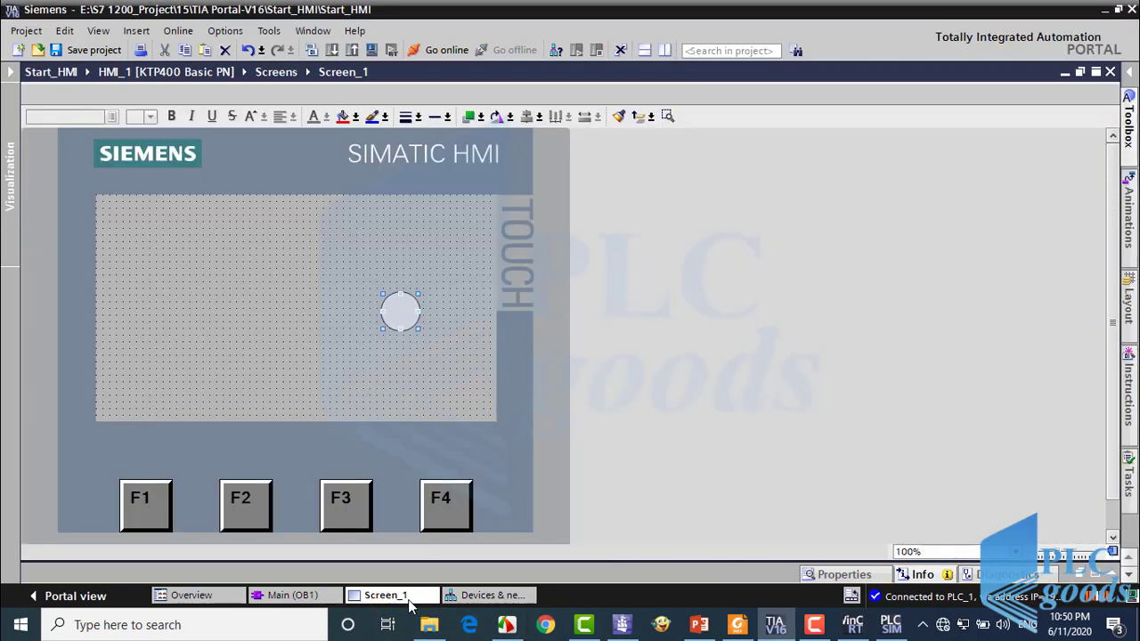
{"action": "left_click", "coordinate": [1128, 134]}
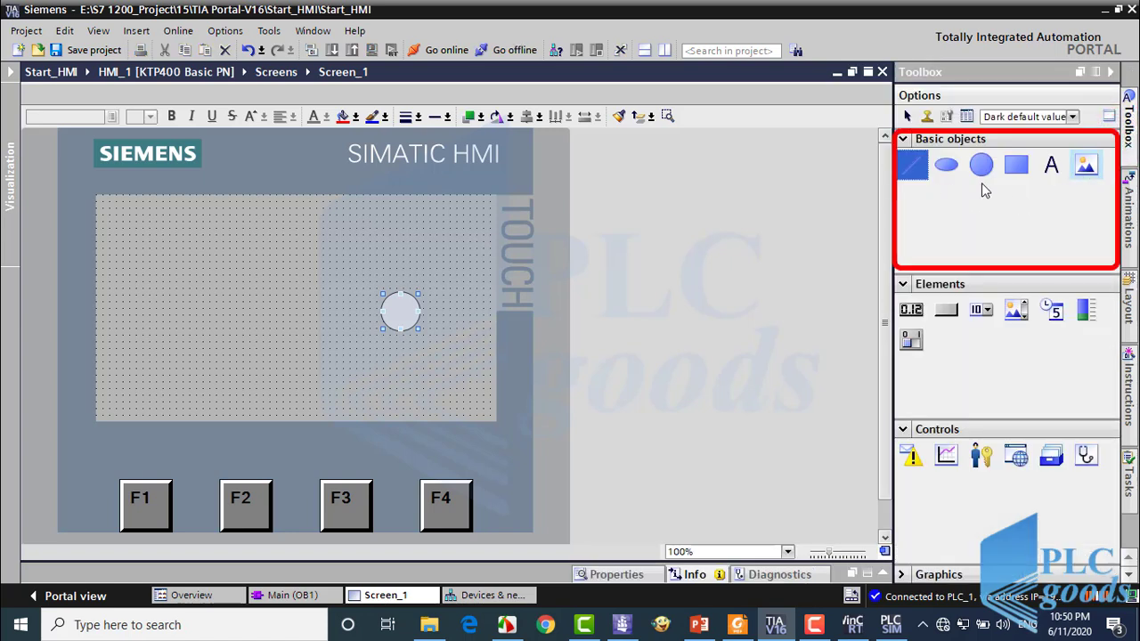